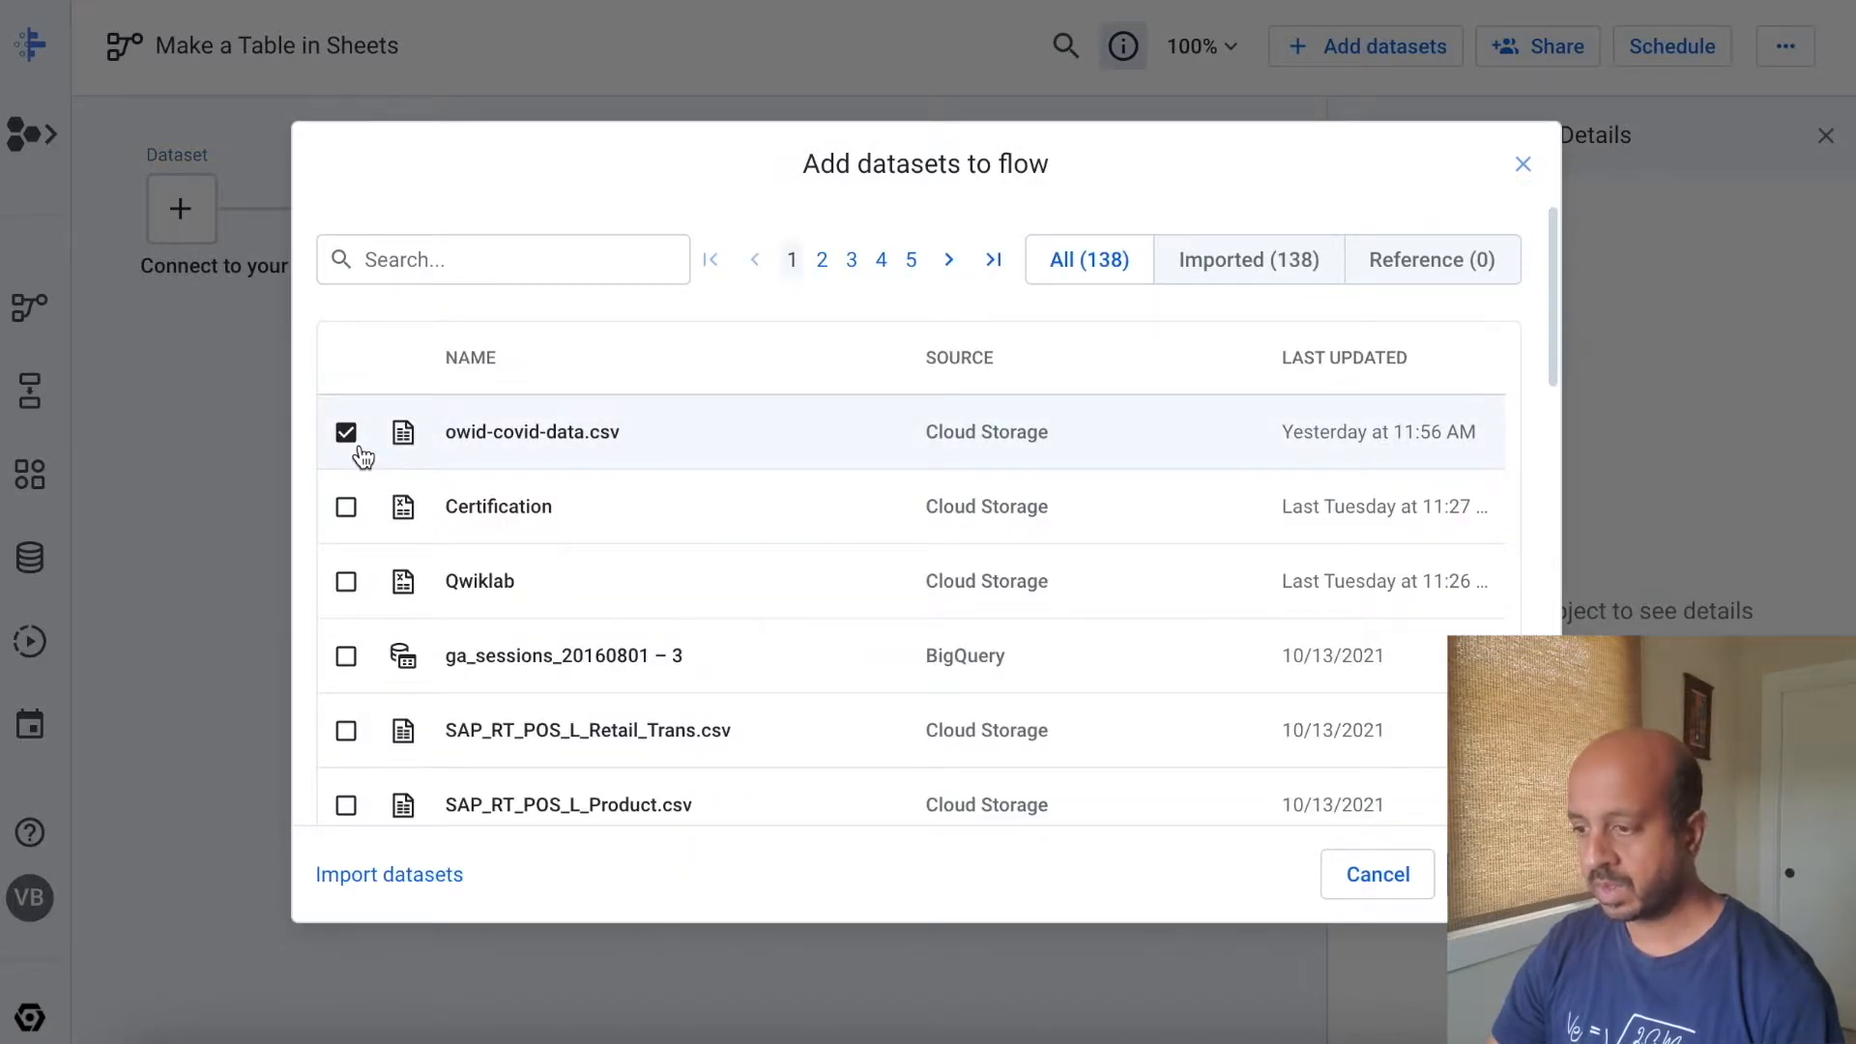
Import owid-covid-data.csv from the computer's Downloads folder and add it to the flow.
{"action": "left_click", "coordinate": [392, 876]}
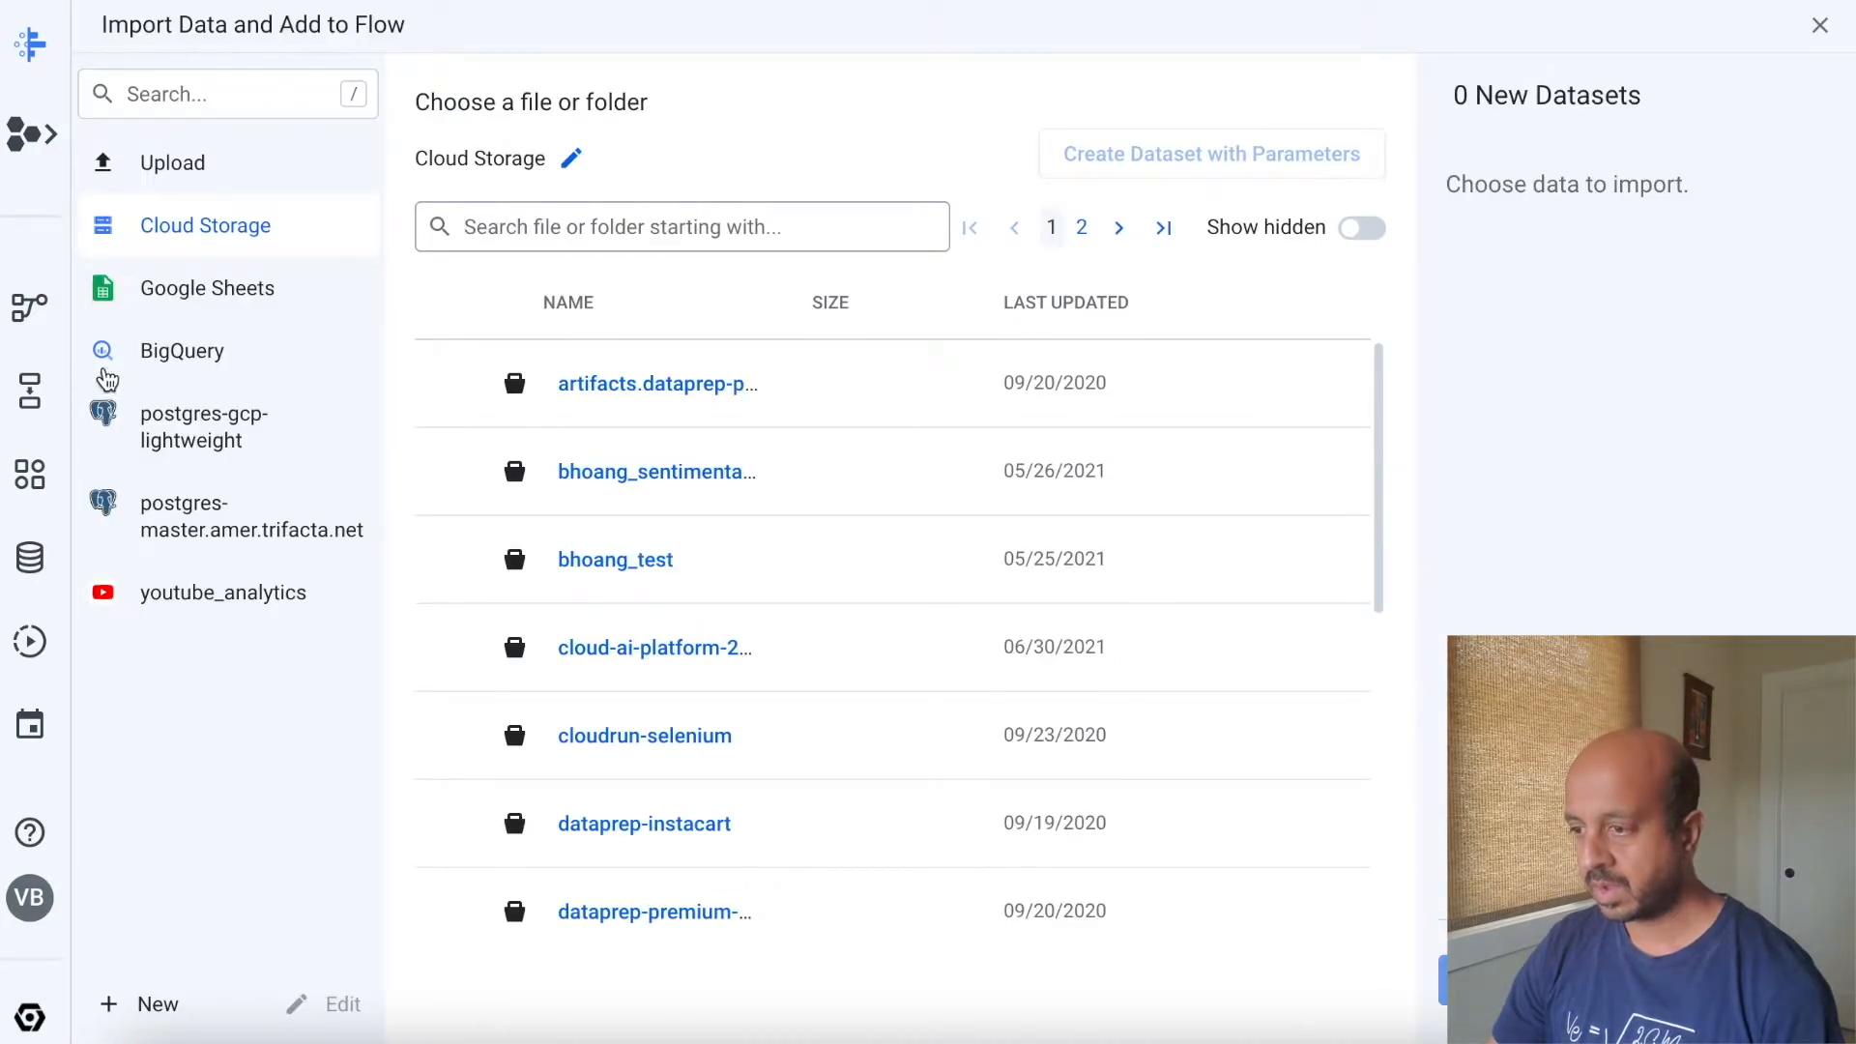
{"action": "left_click", "coordinate": [147, 183]}
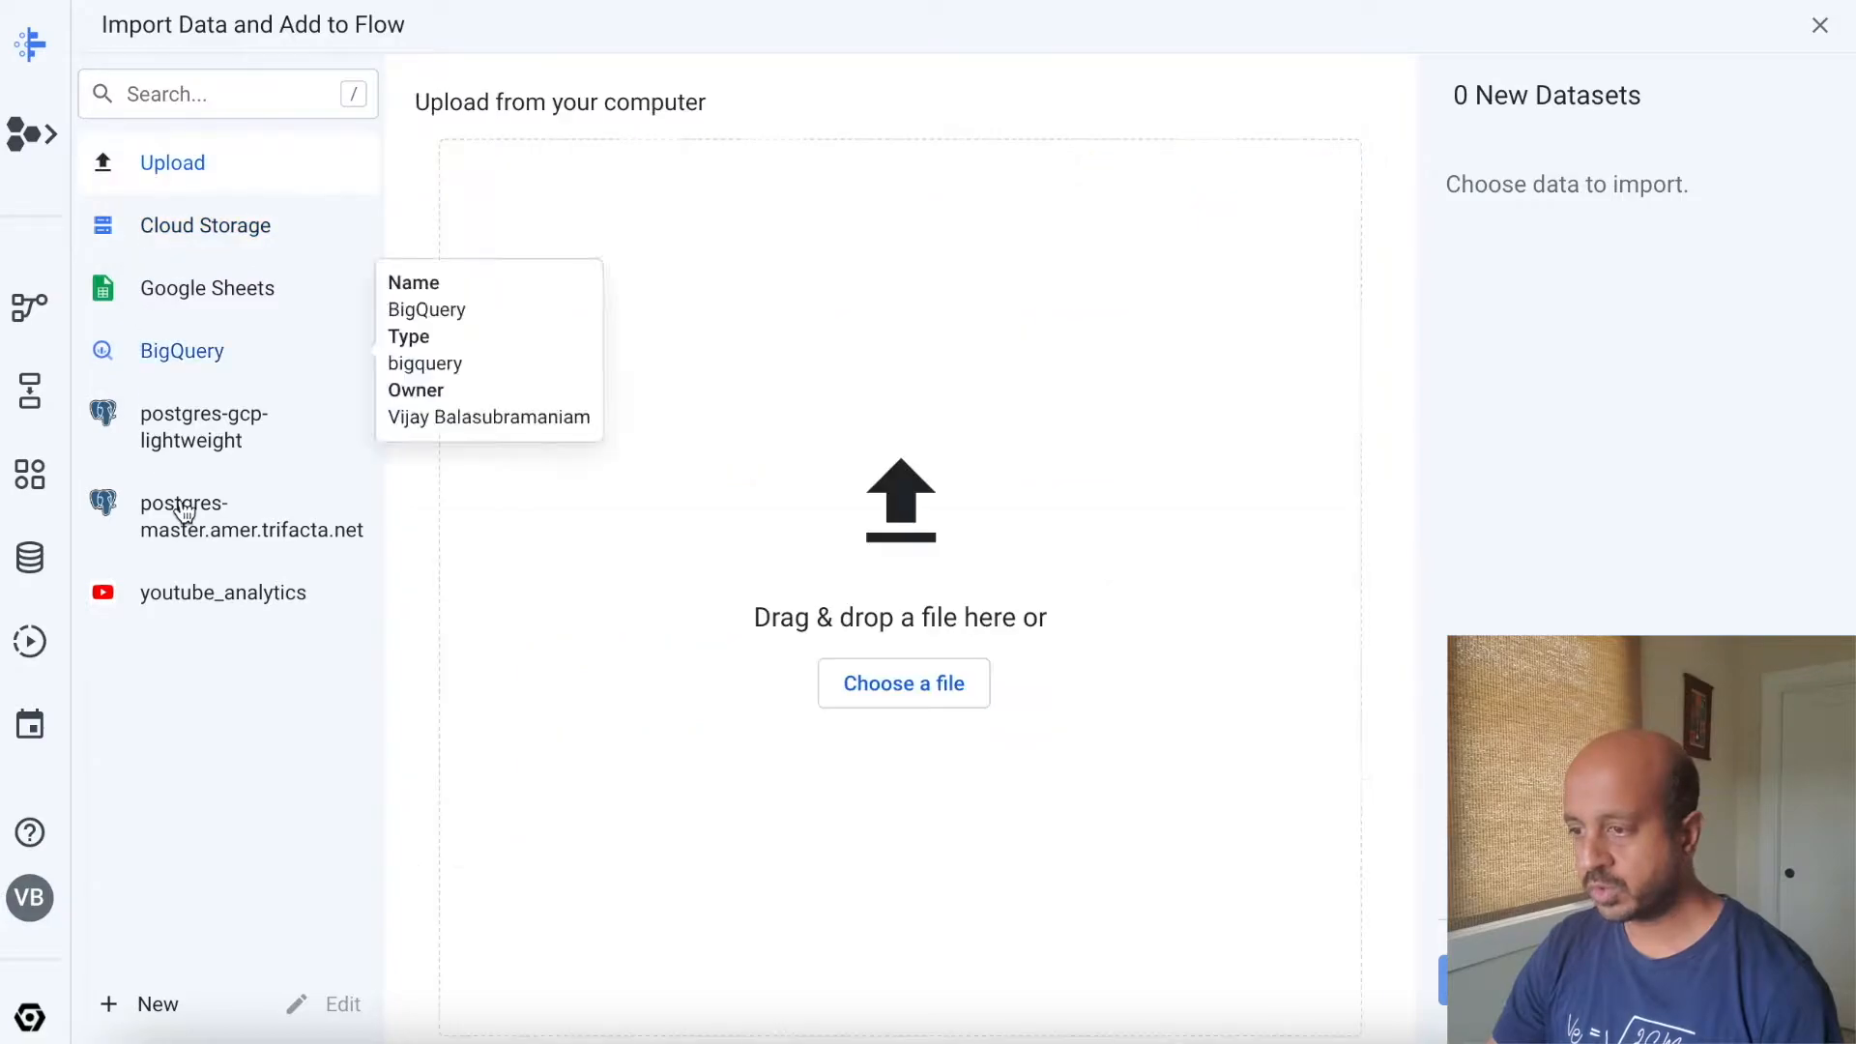
{"action": "left_click", "coordinate": [896, 703]}
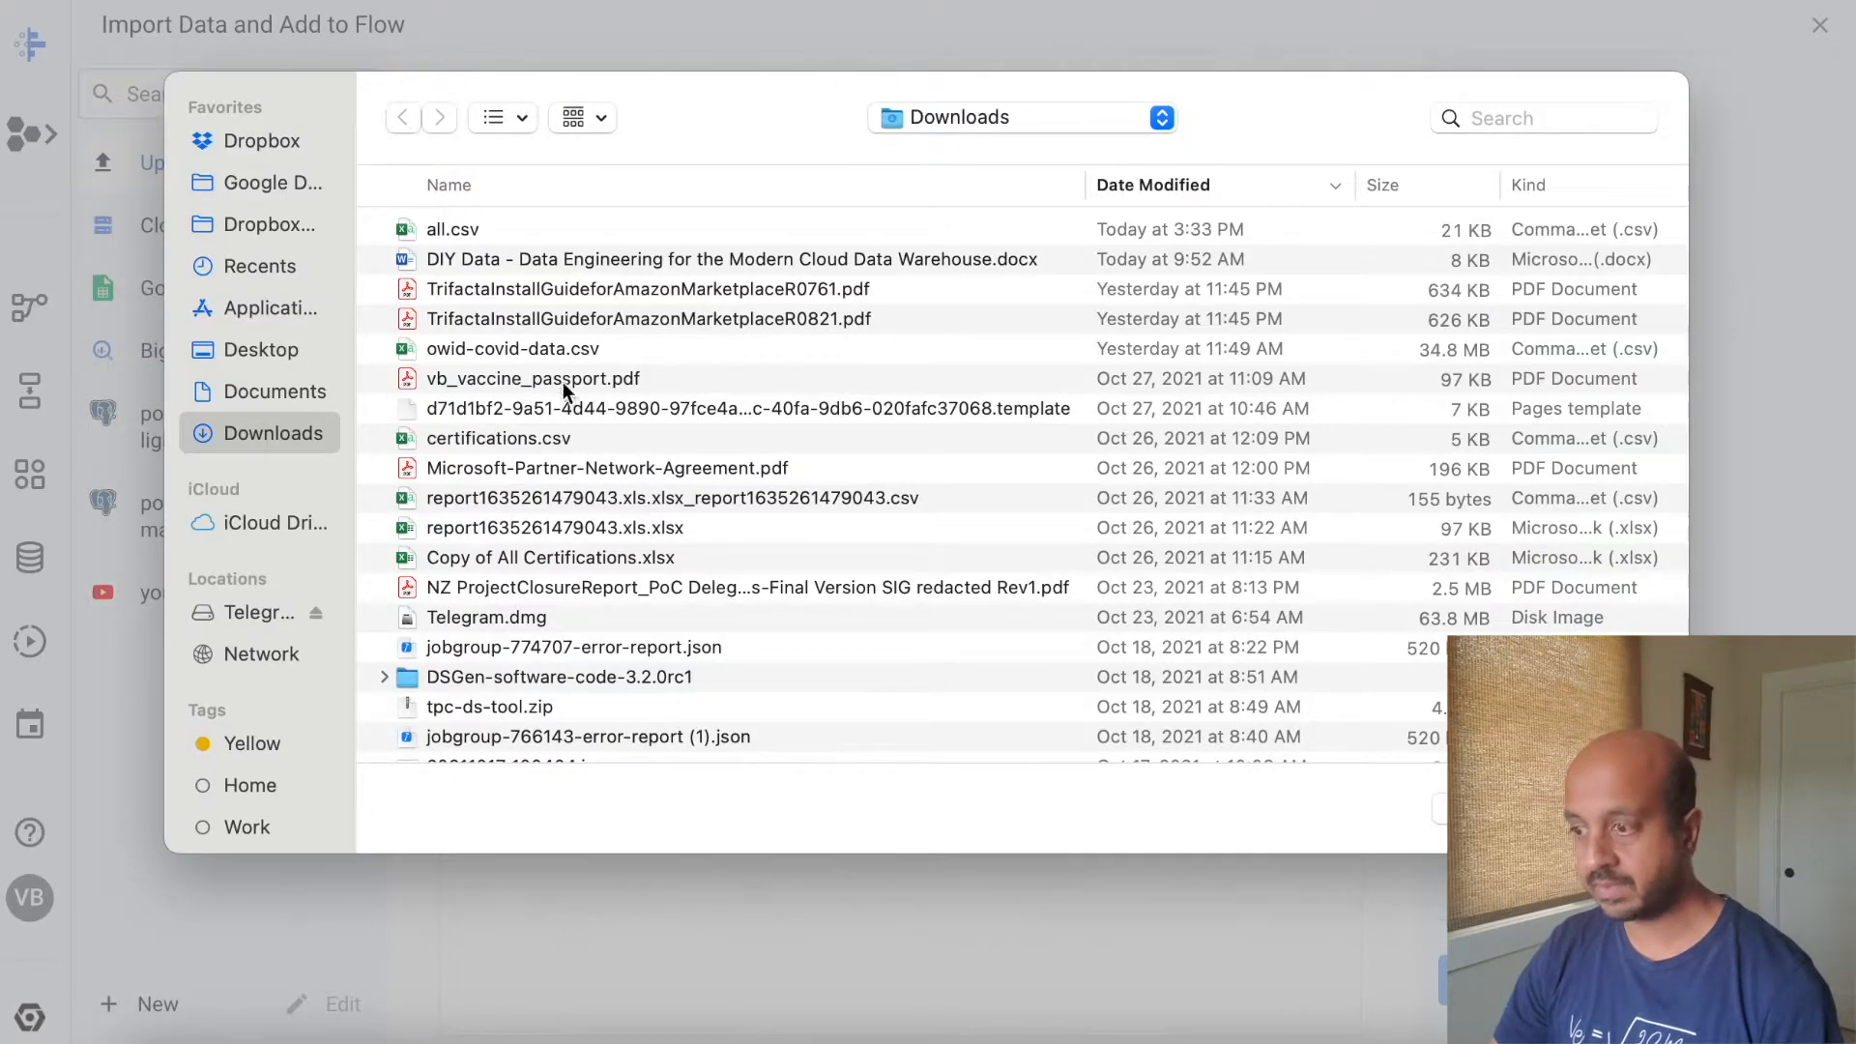
{"action": "left_click", "coordinate": [495, 346]}
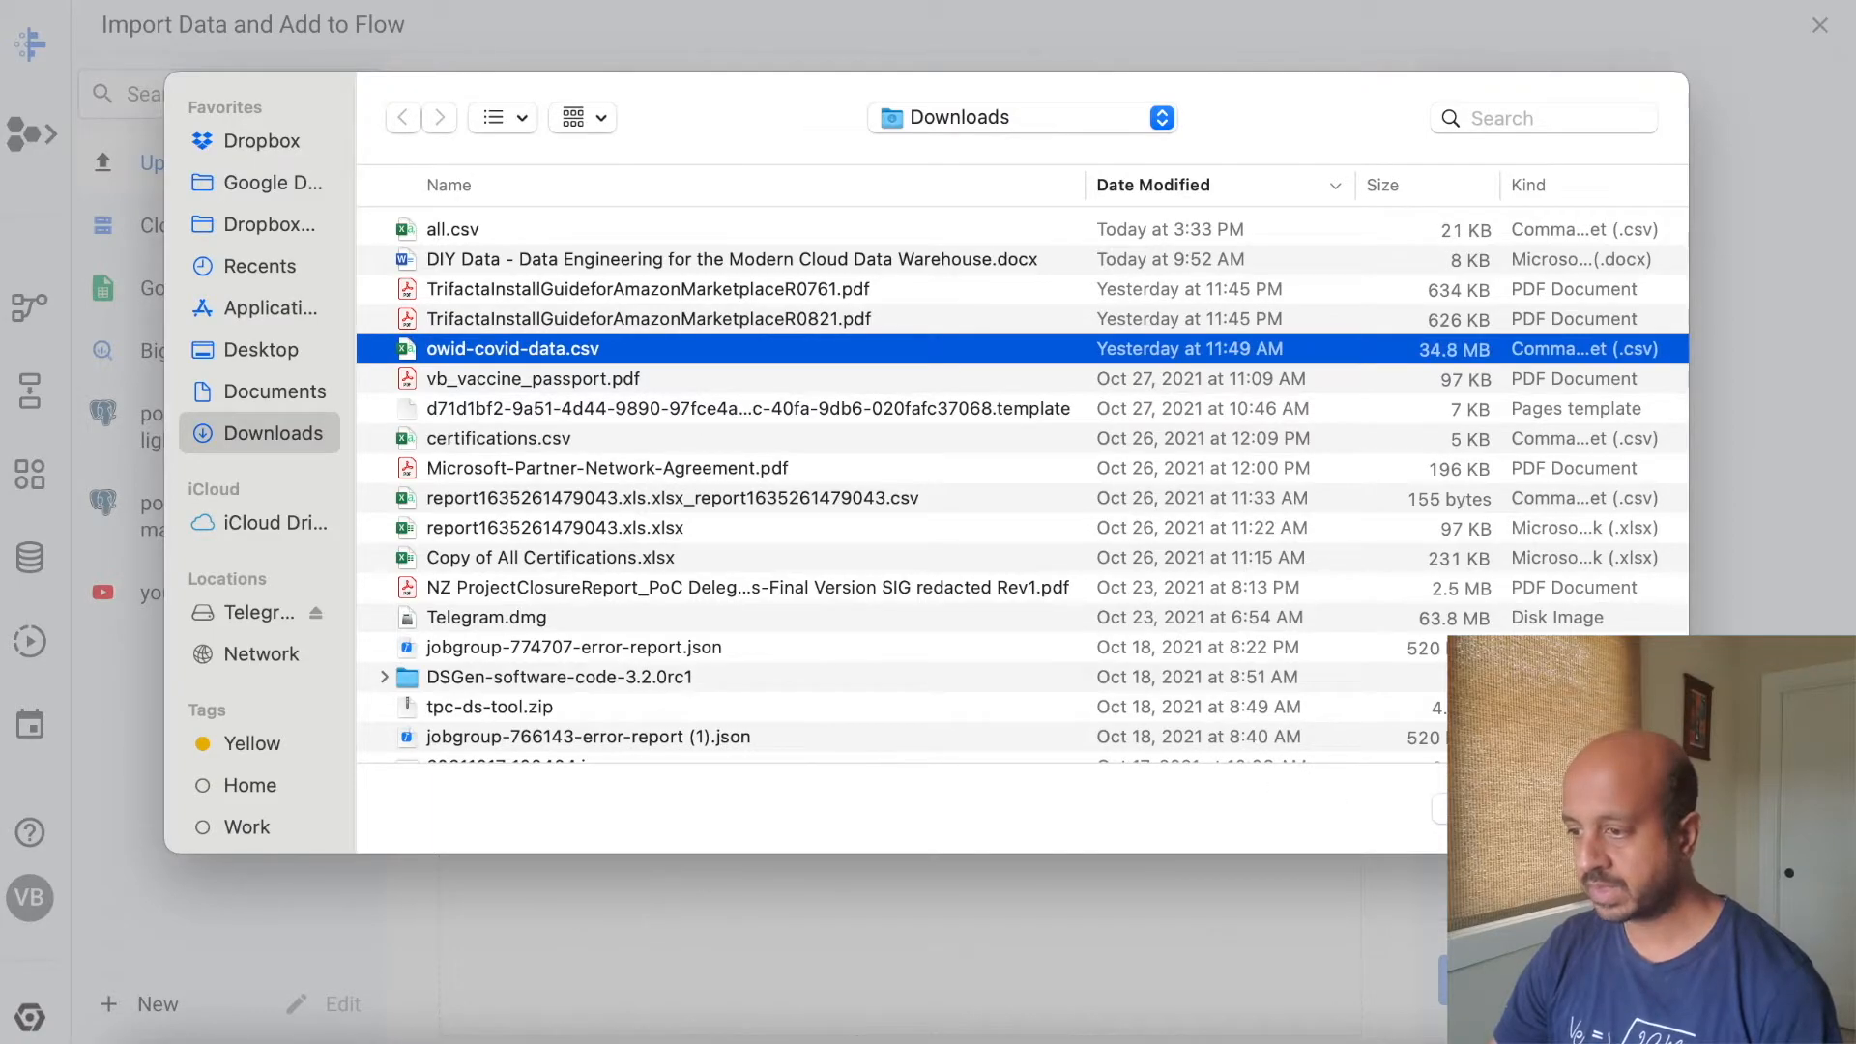
{"action": "key", "text": "Return"}
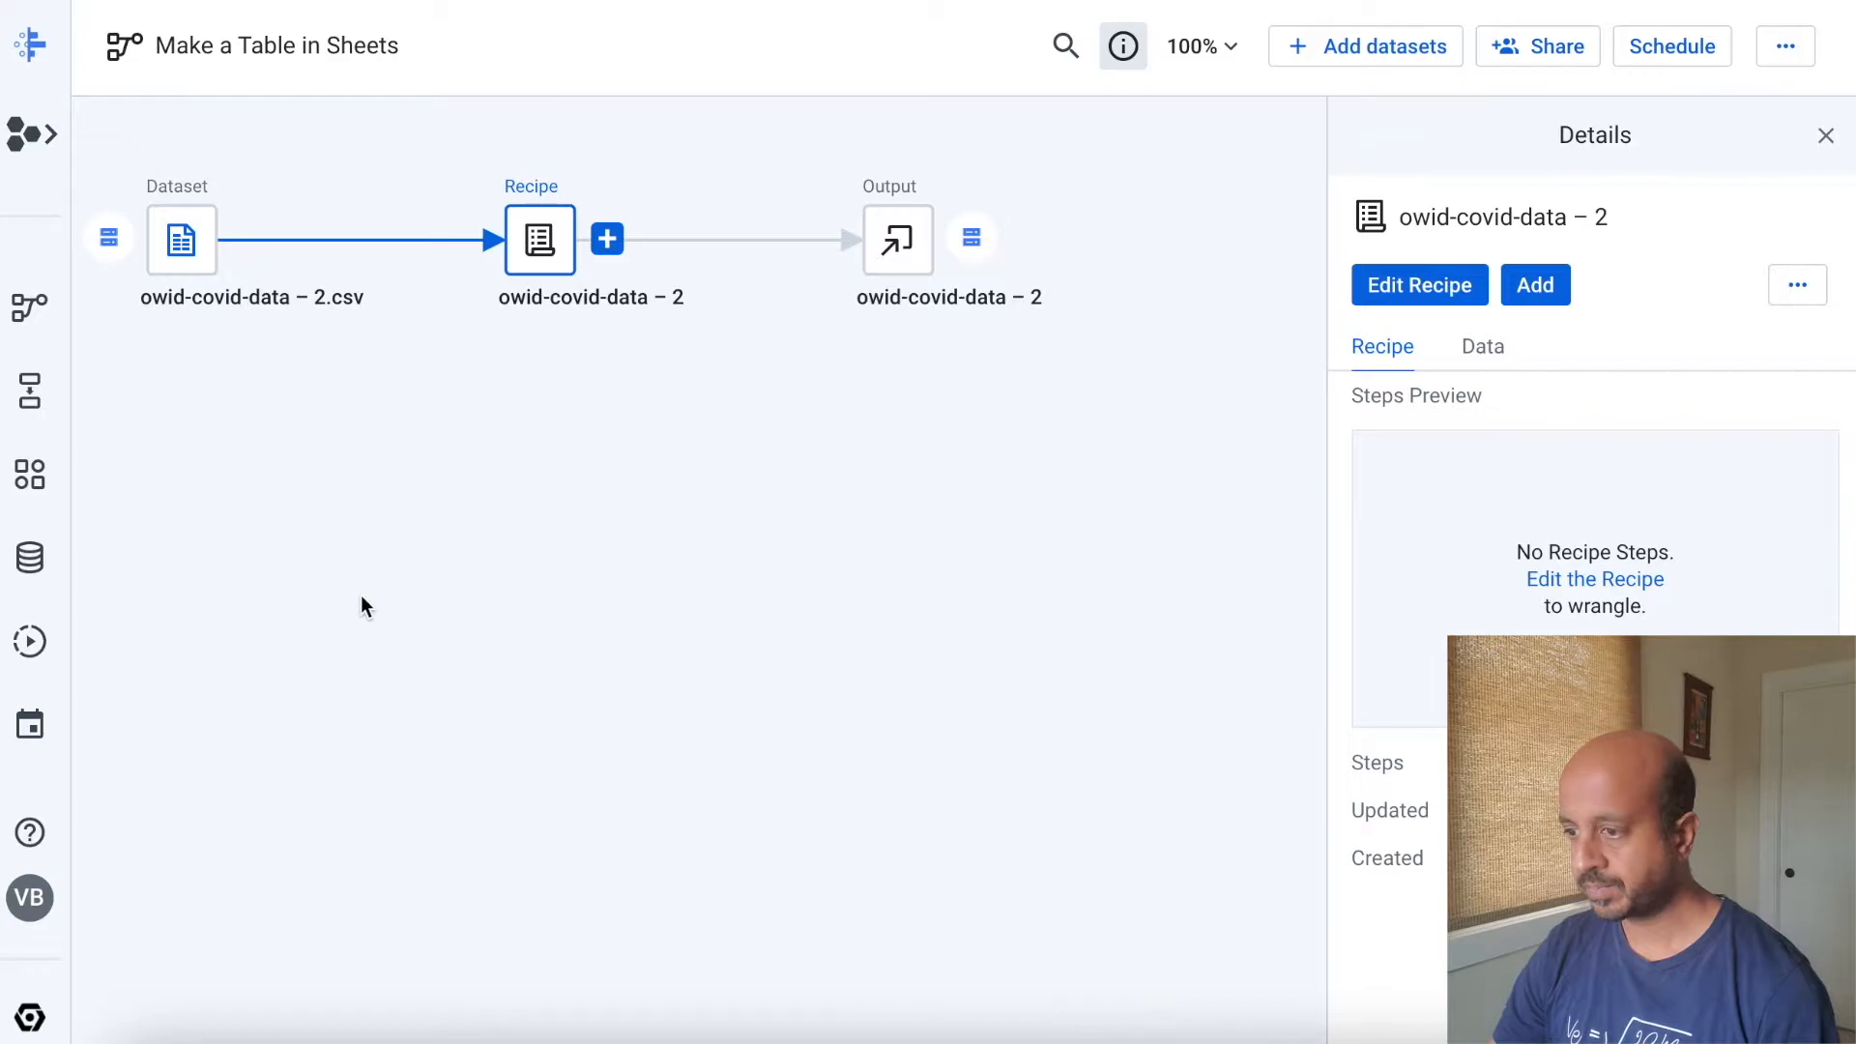
Open the new dataset's recipe for editing and keep only the rows where continent is North America.
{"action": "left_click", "coordinate": [1392, 288]}
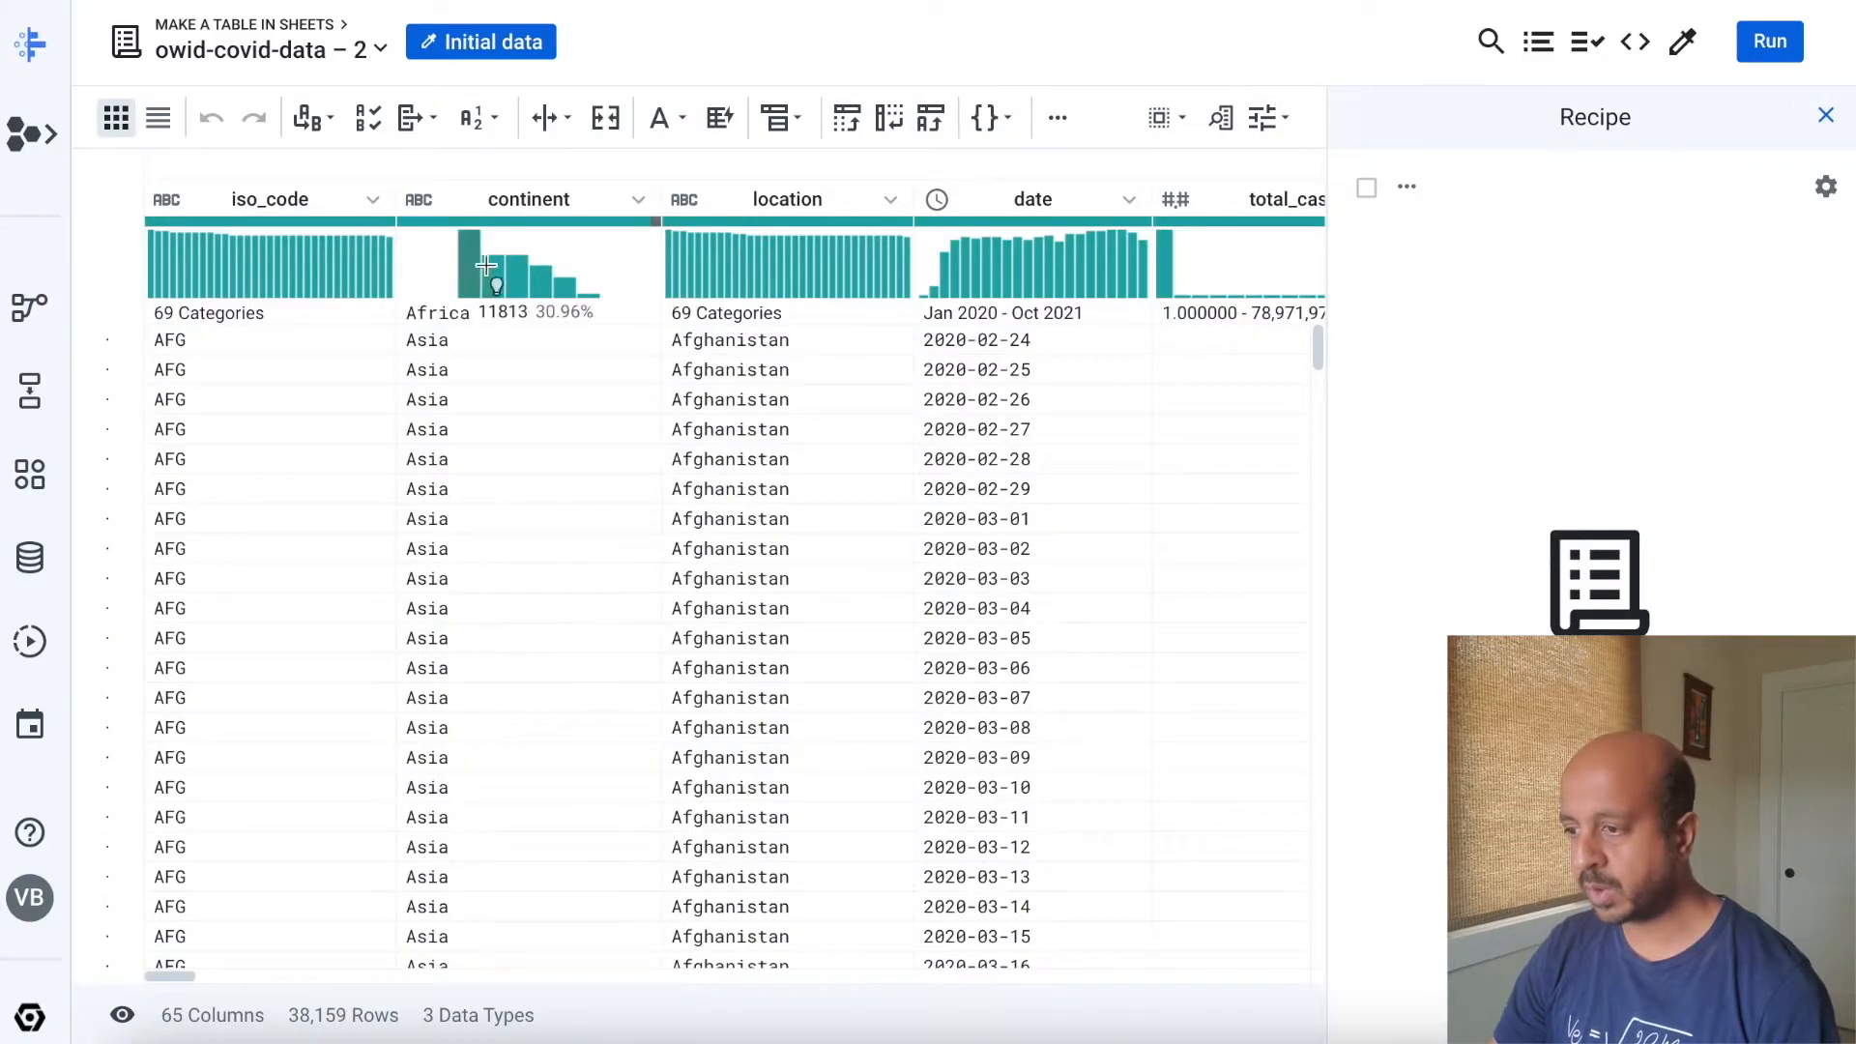
{"action": "left_click", "coordinate": [482, 263]}
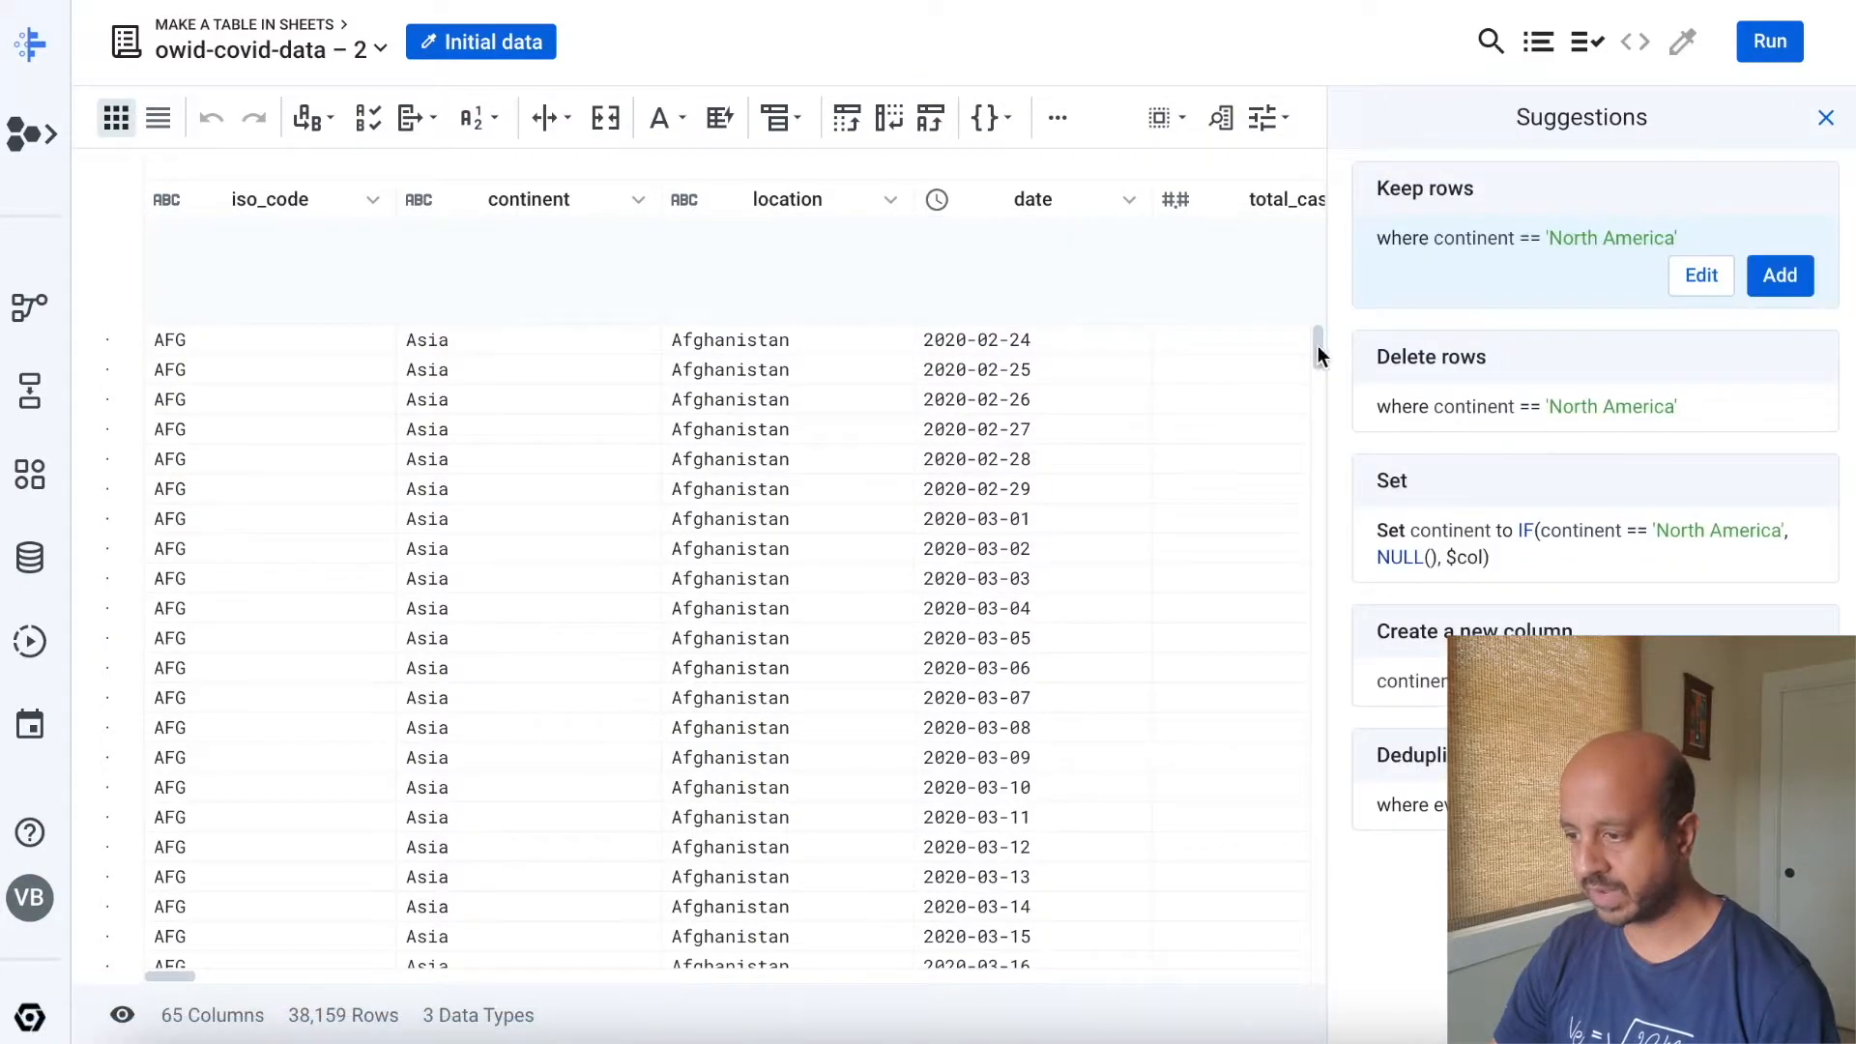
{"action": "left_click", "coordinate": [1780, 275]}
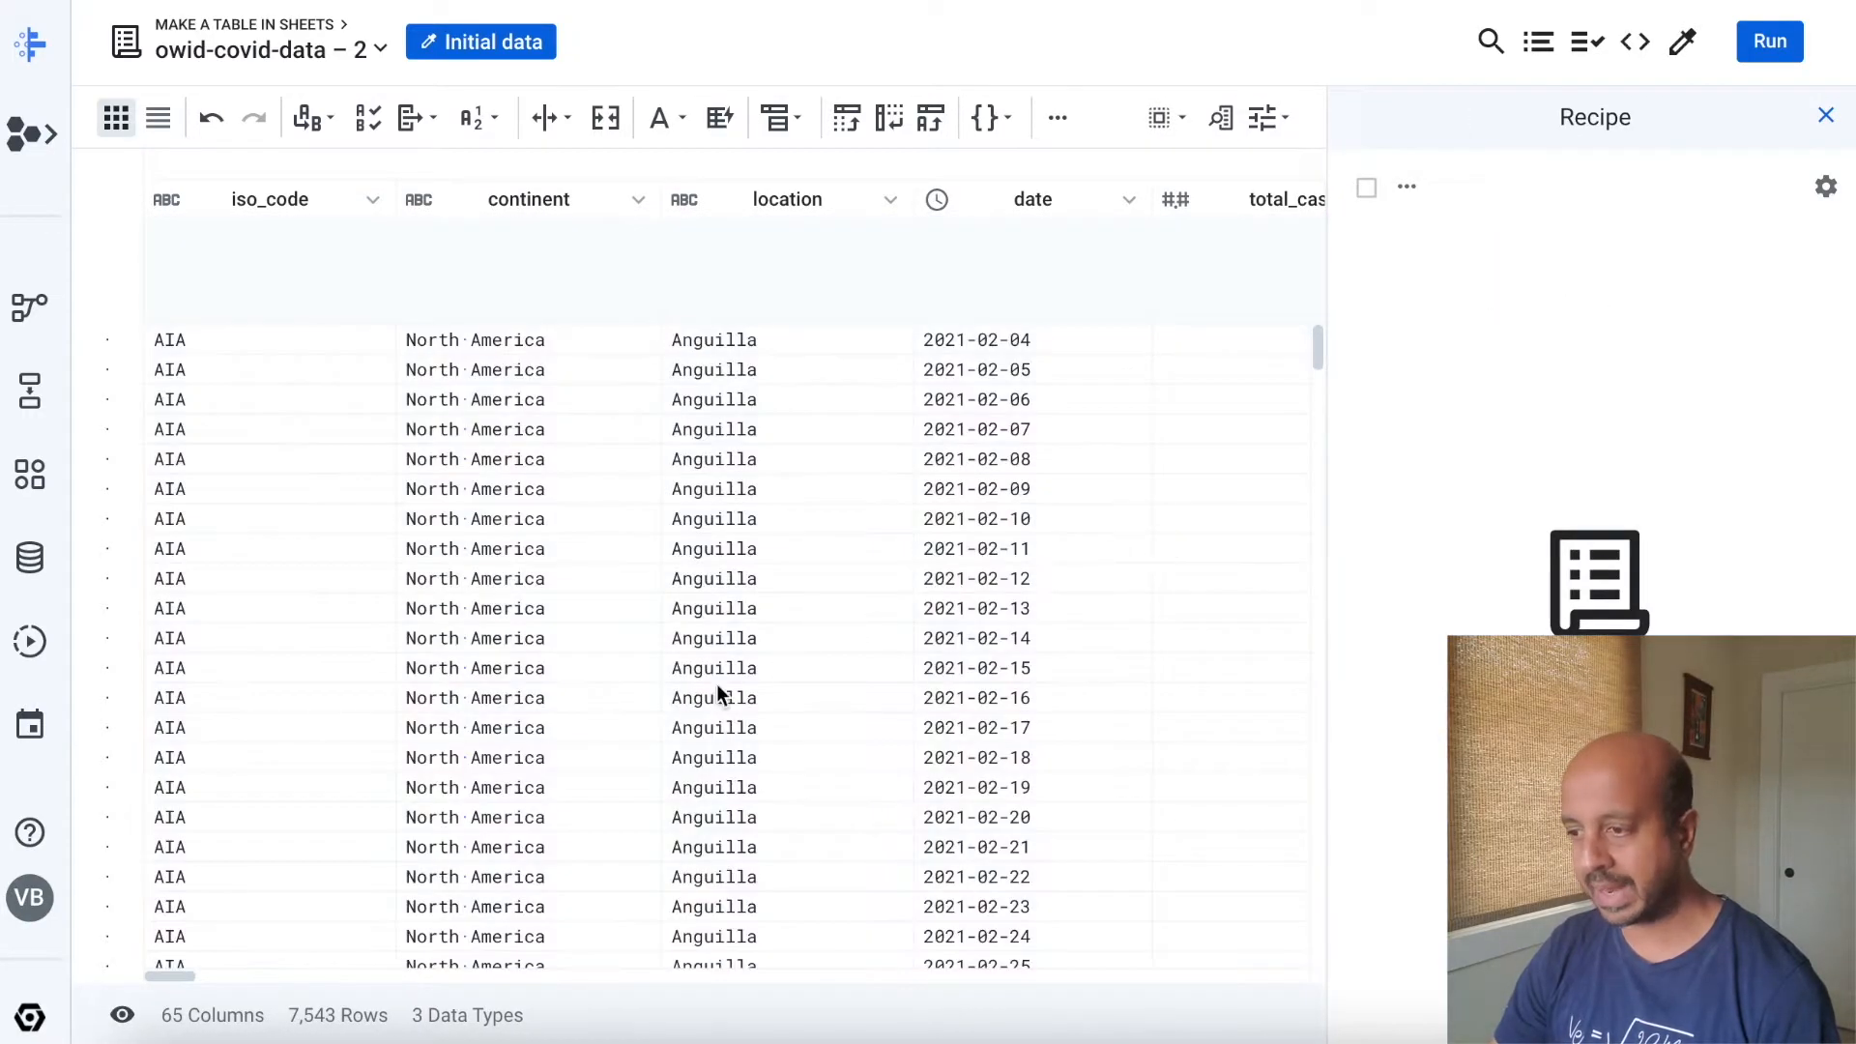
Start a New formula recipe step as a single row formula with the new column named month_year.
{"action": "left_click", "coordinate": [166, 975]}
{"action": "left_click_drag", "start_coordinate": [166, 978], "coordinate": [190, 977]}
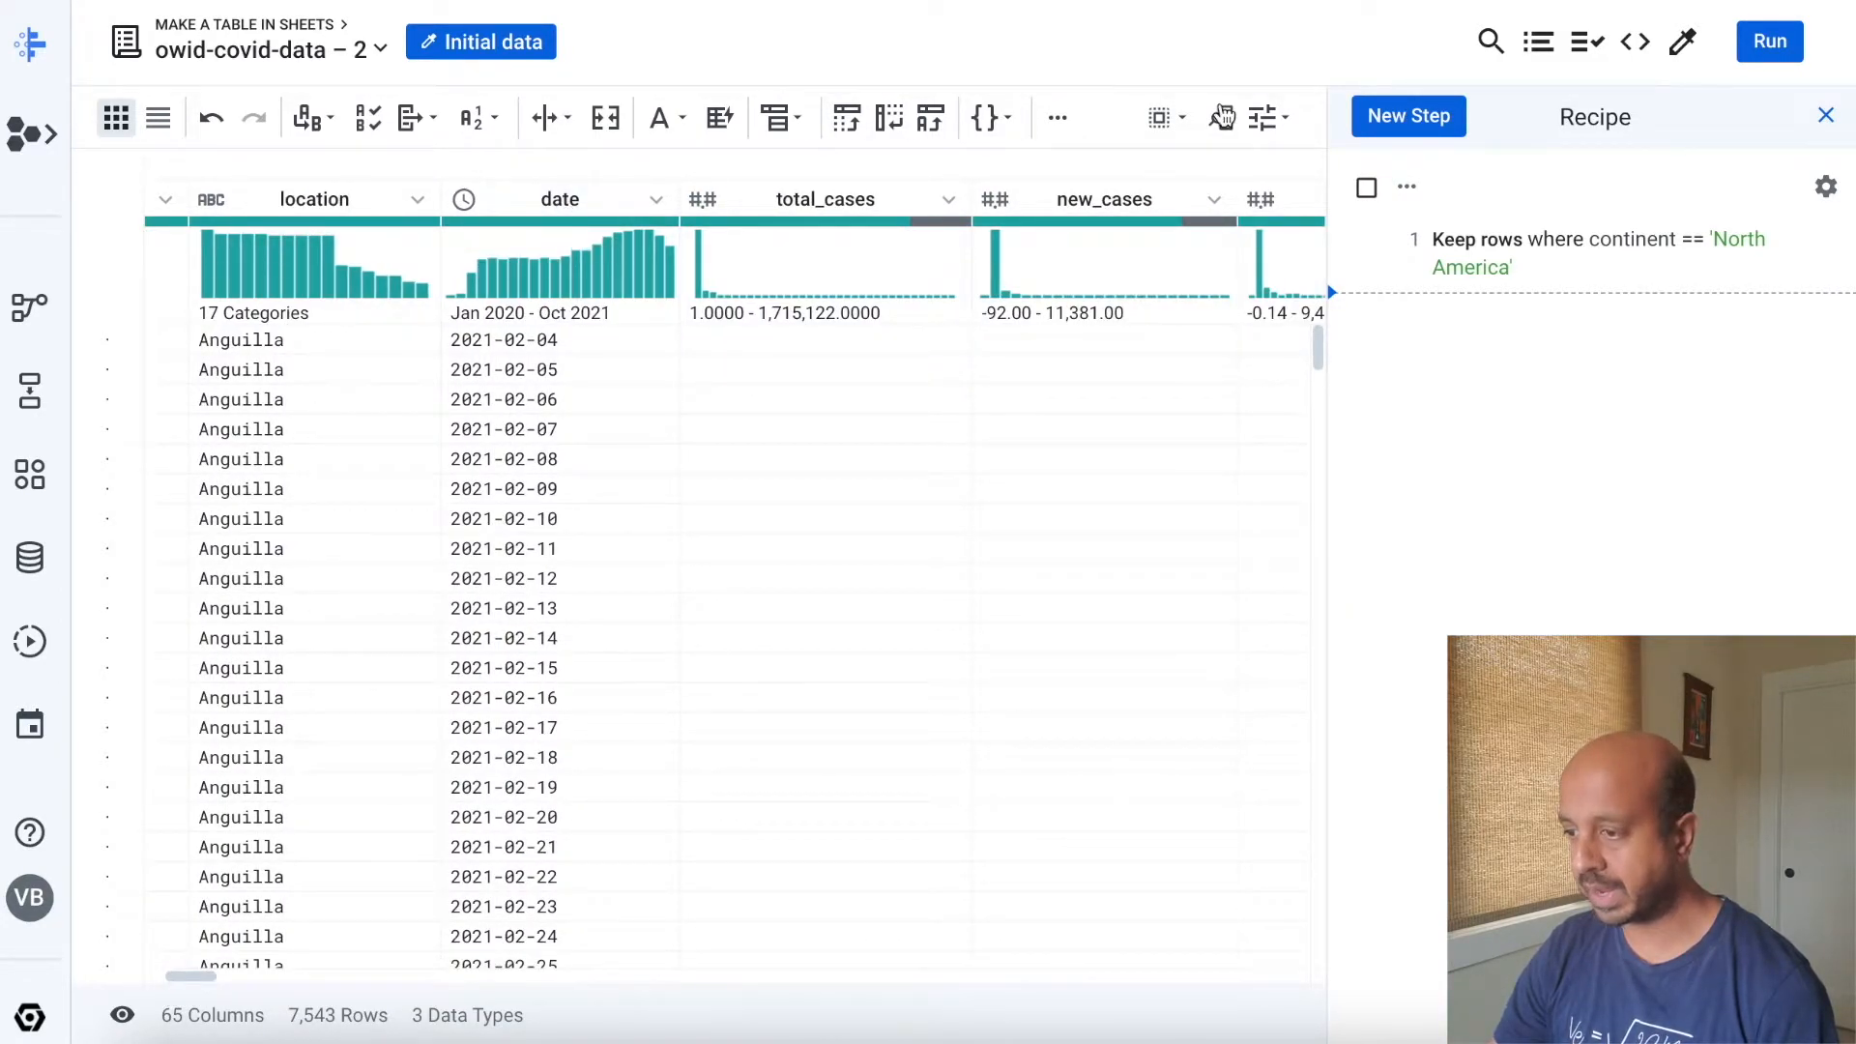
{"action": "left_click", "coordinate": [1421, 124]}
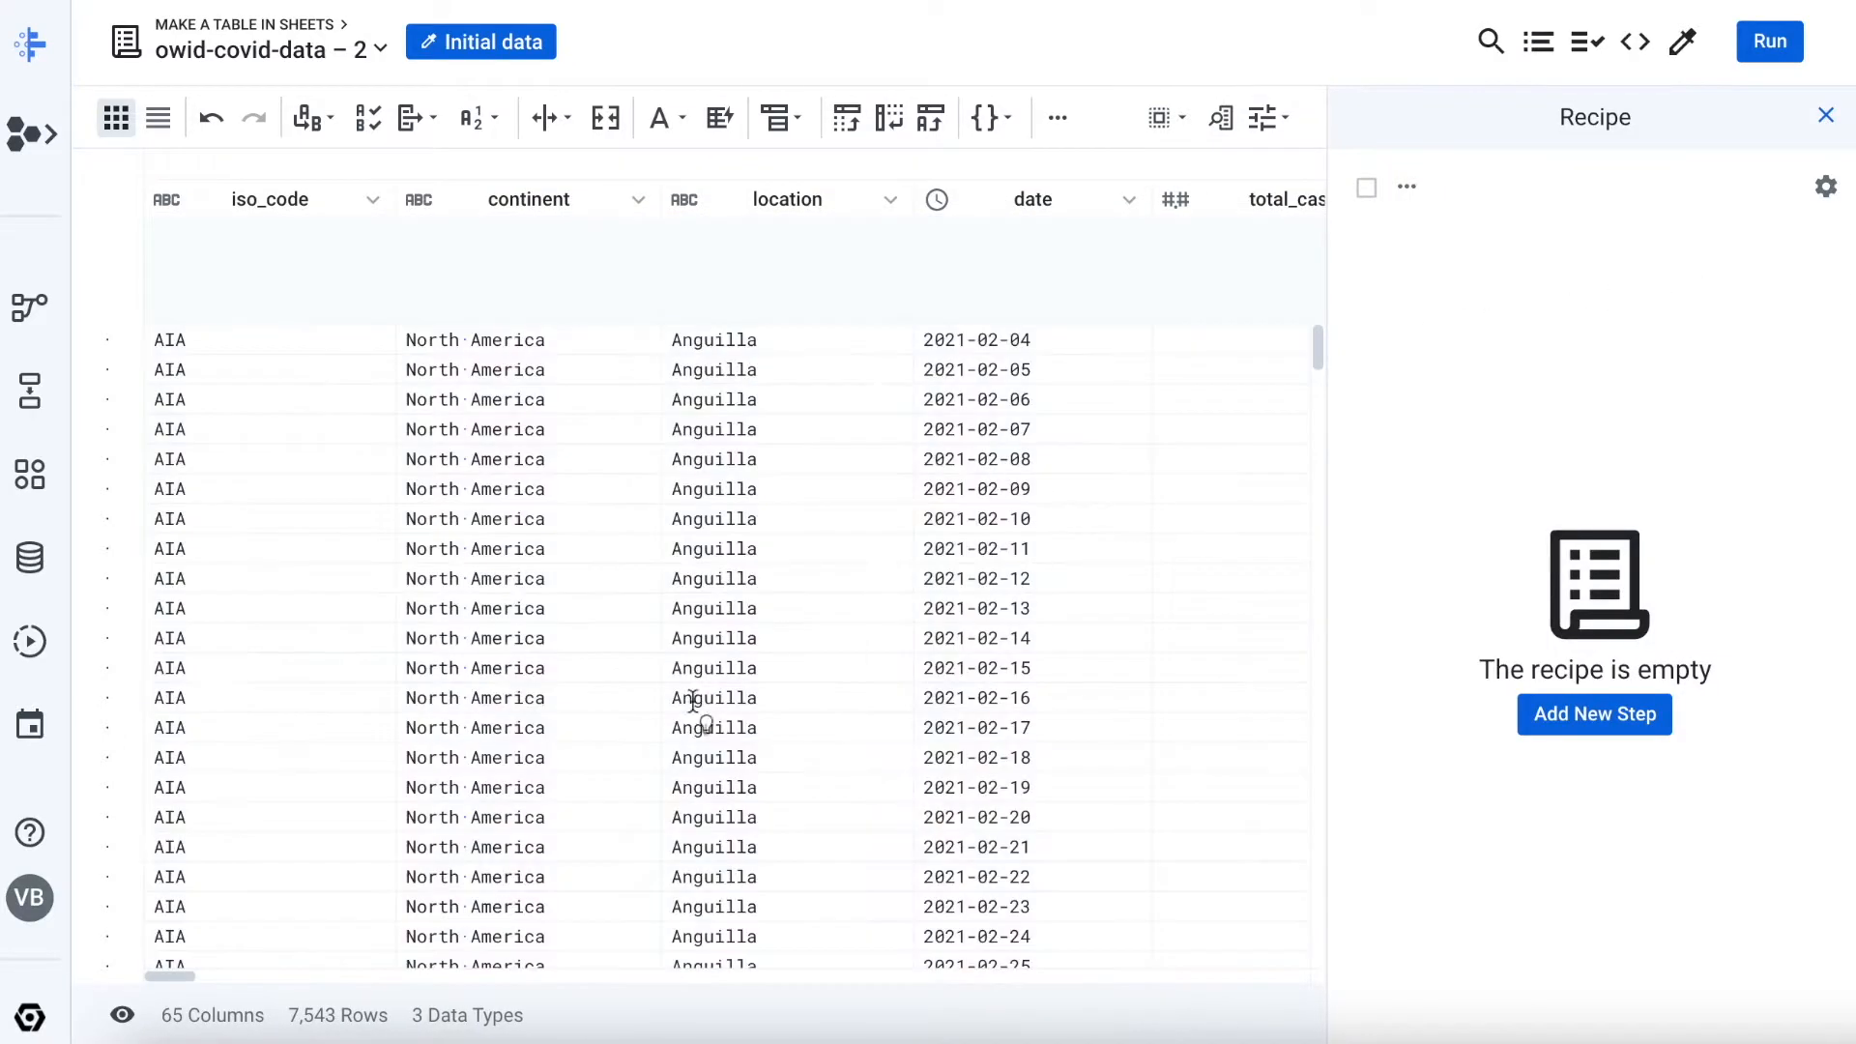
{"action": "left_click_drag", "start_coordinate": [168, 981], "coordinate": [190, 984]}
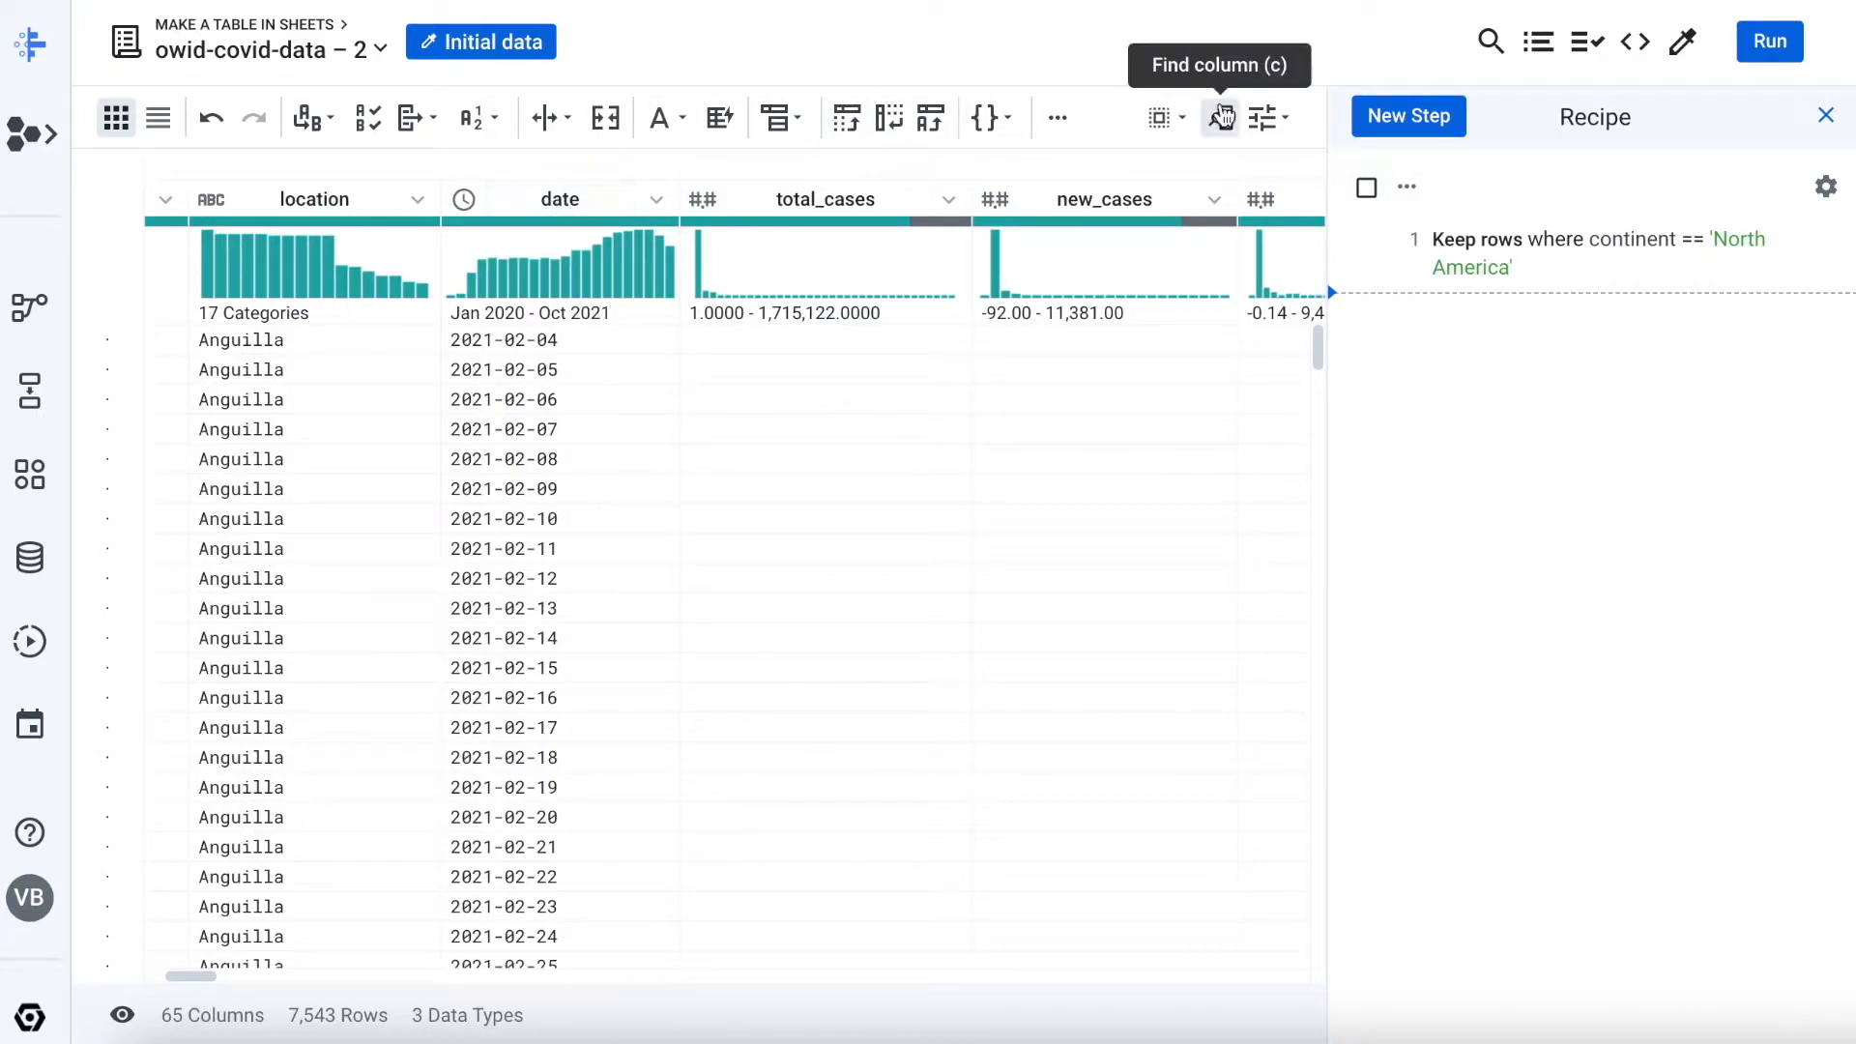
{"action": "left_click", "coordinate": [1419, 120]}
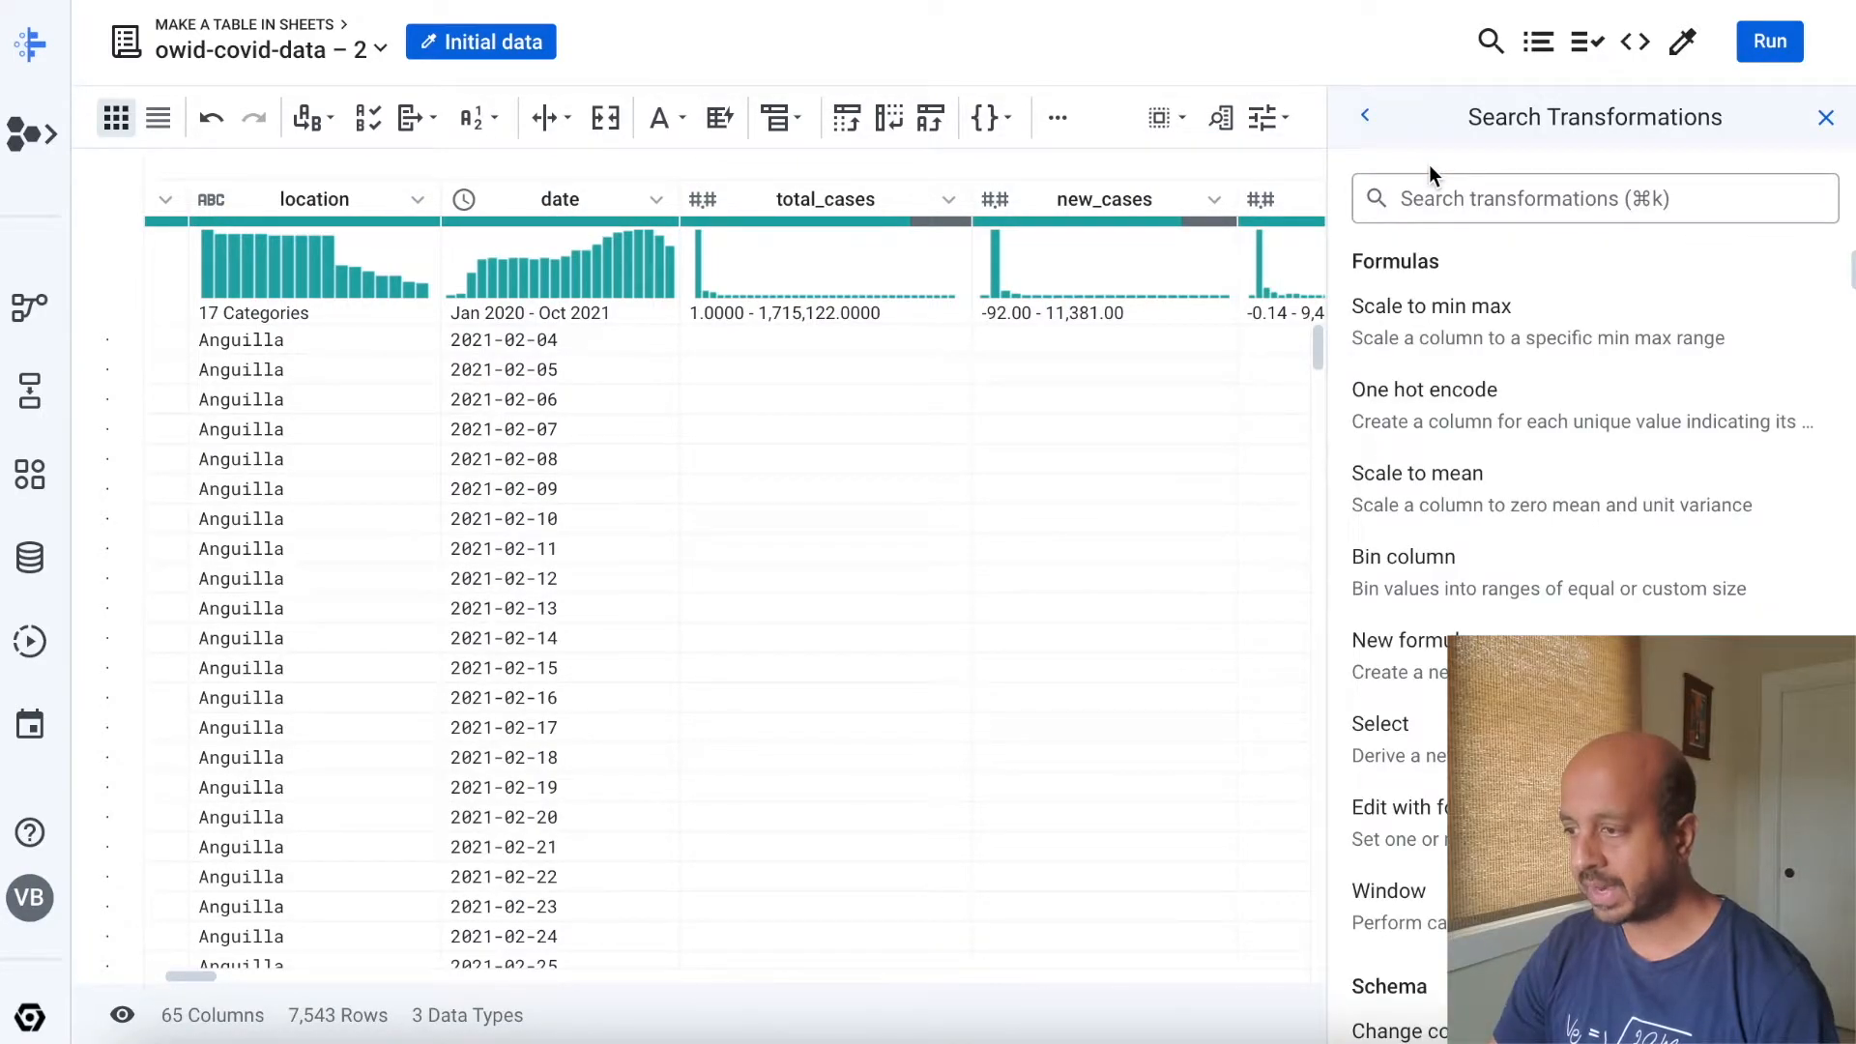
{"action": "type", "text": "new"}
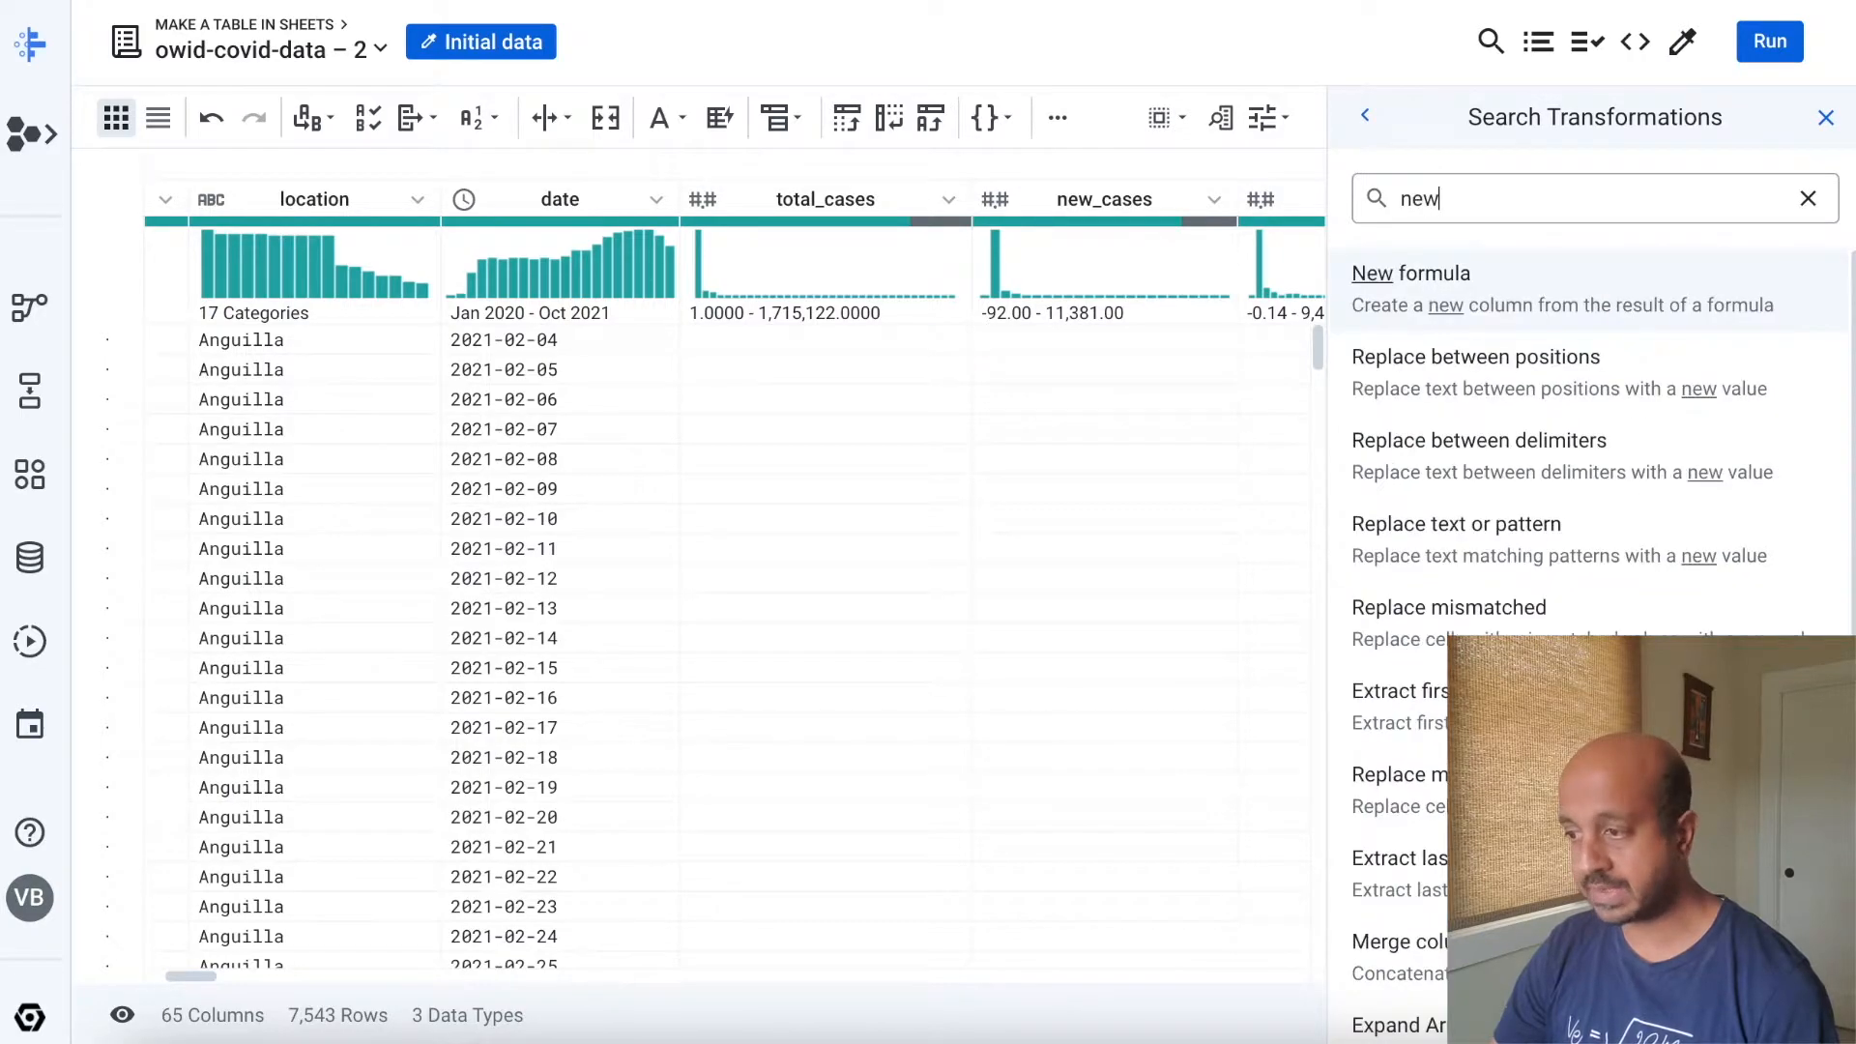
{"action": "left_click", "coordinate": [1388, 281]}
{"action": "left_click", "coordinate": [1414, 509]}
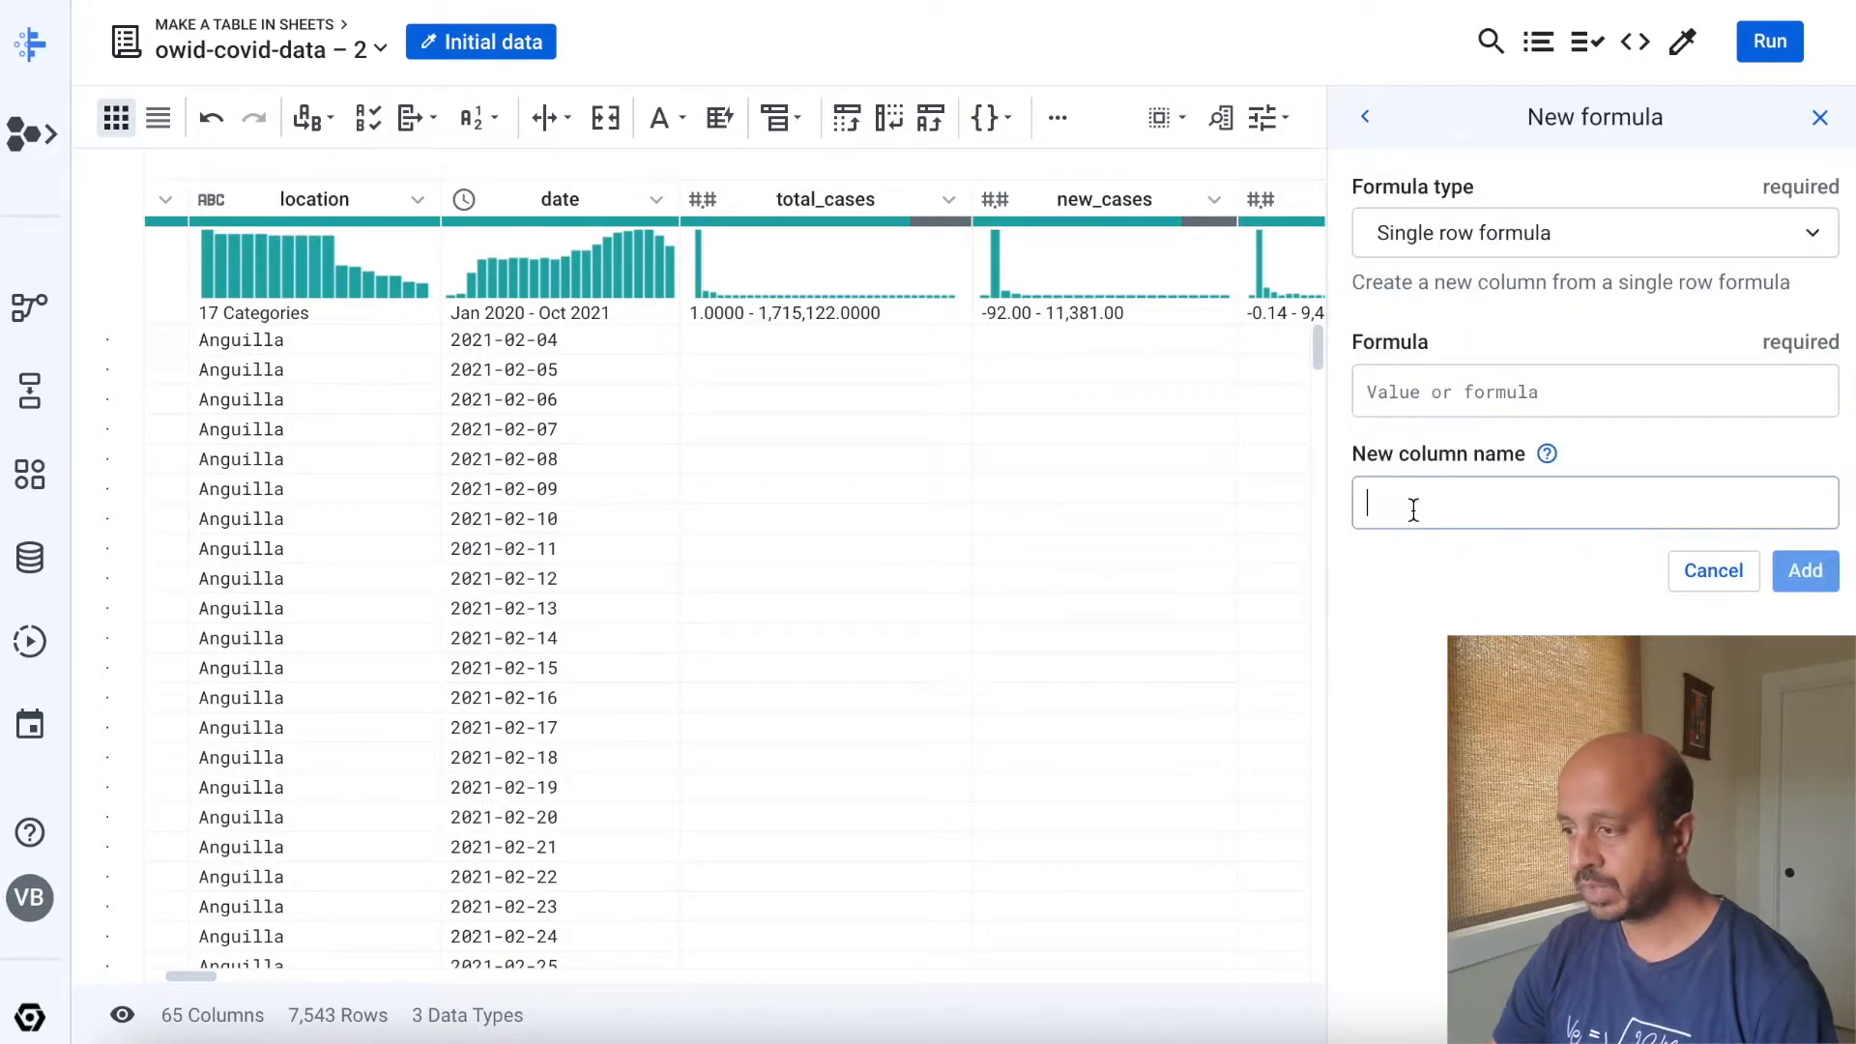
{"action": "type", "text": "month_year"}
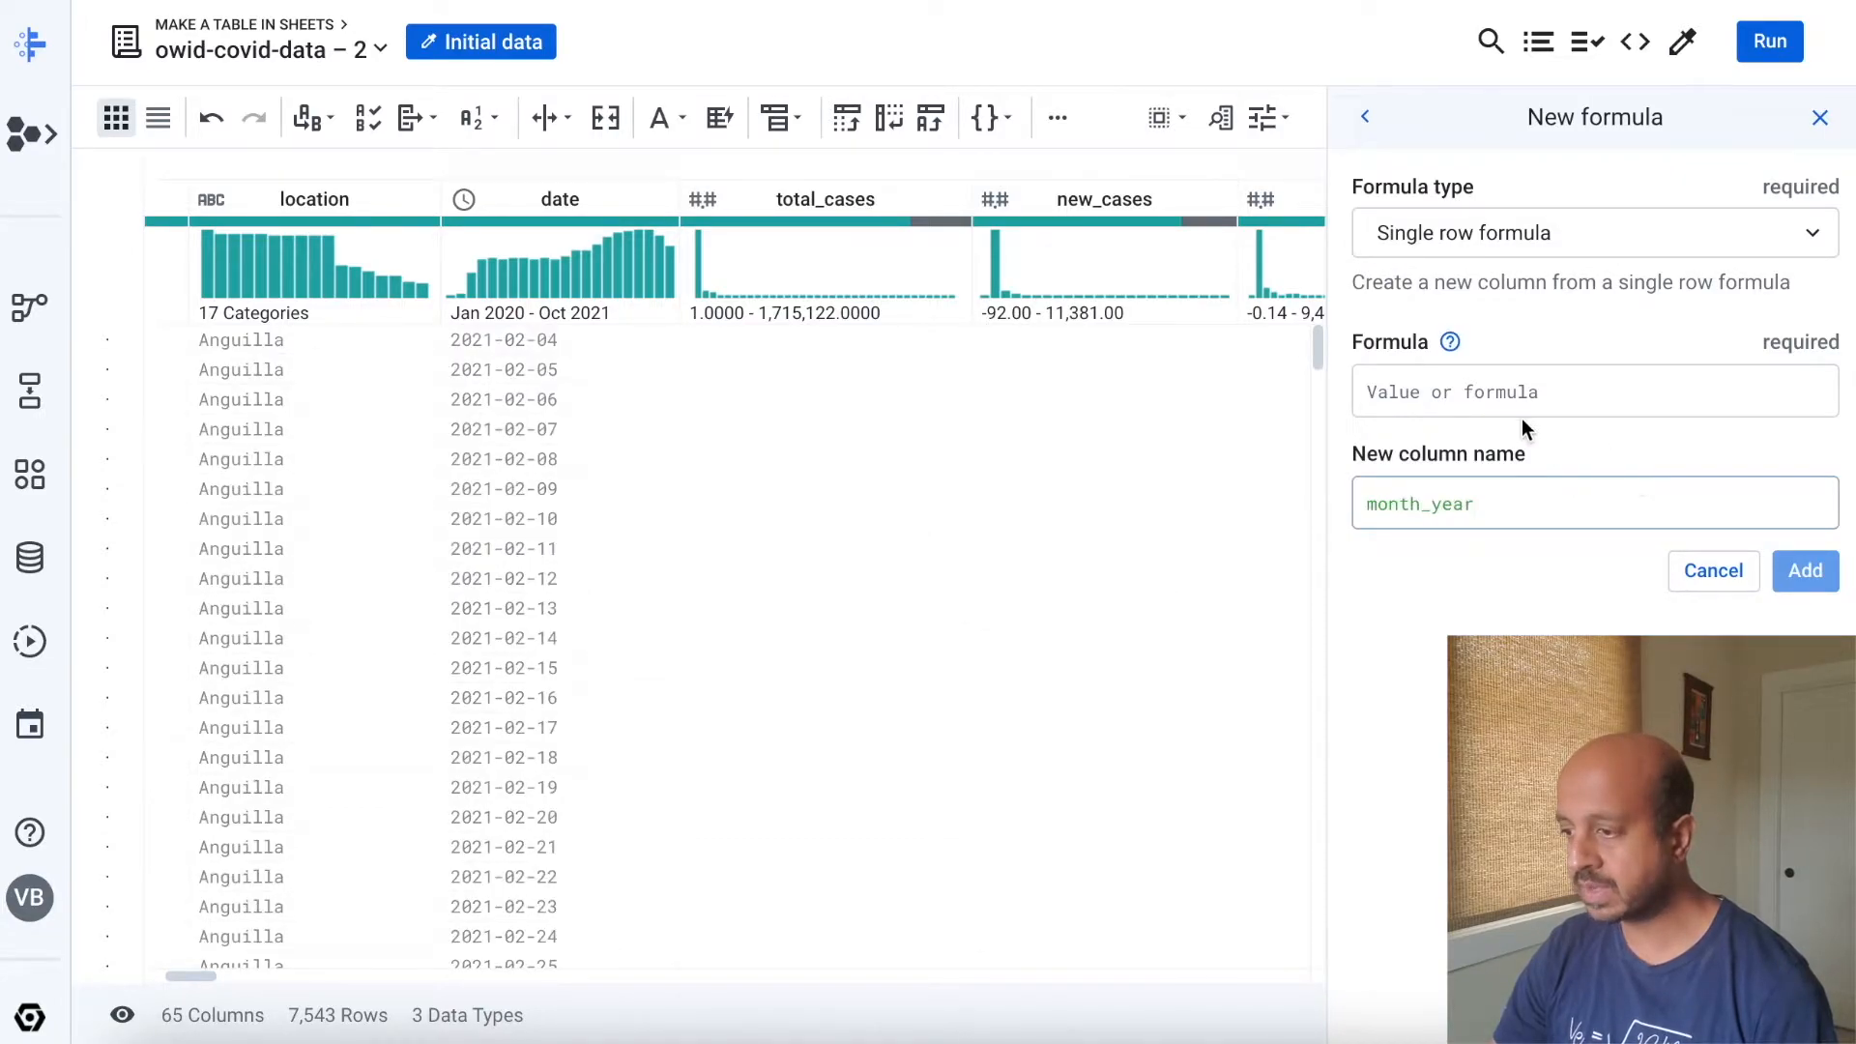
Enter a MERGE function in the formula with an empty values array and a space as the delimiter.
{"action": "left_click", "coordinate": [1504, 387]}
{"action": "type", "text": "MERGE"}
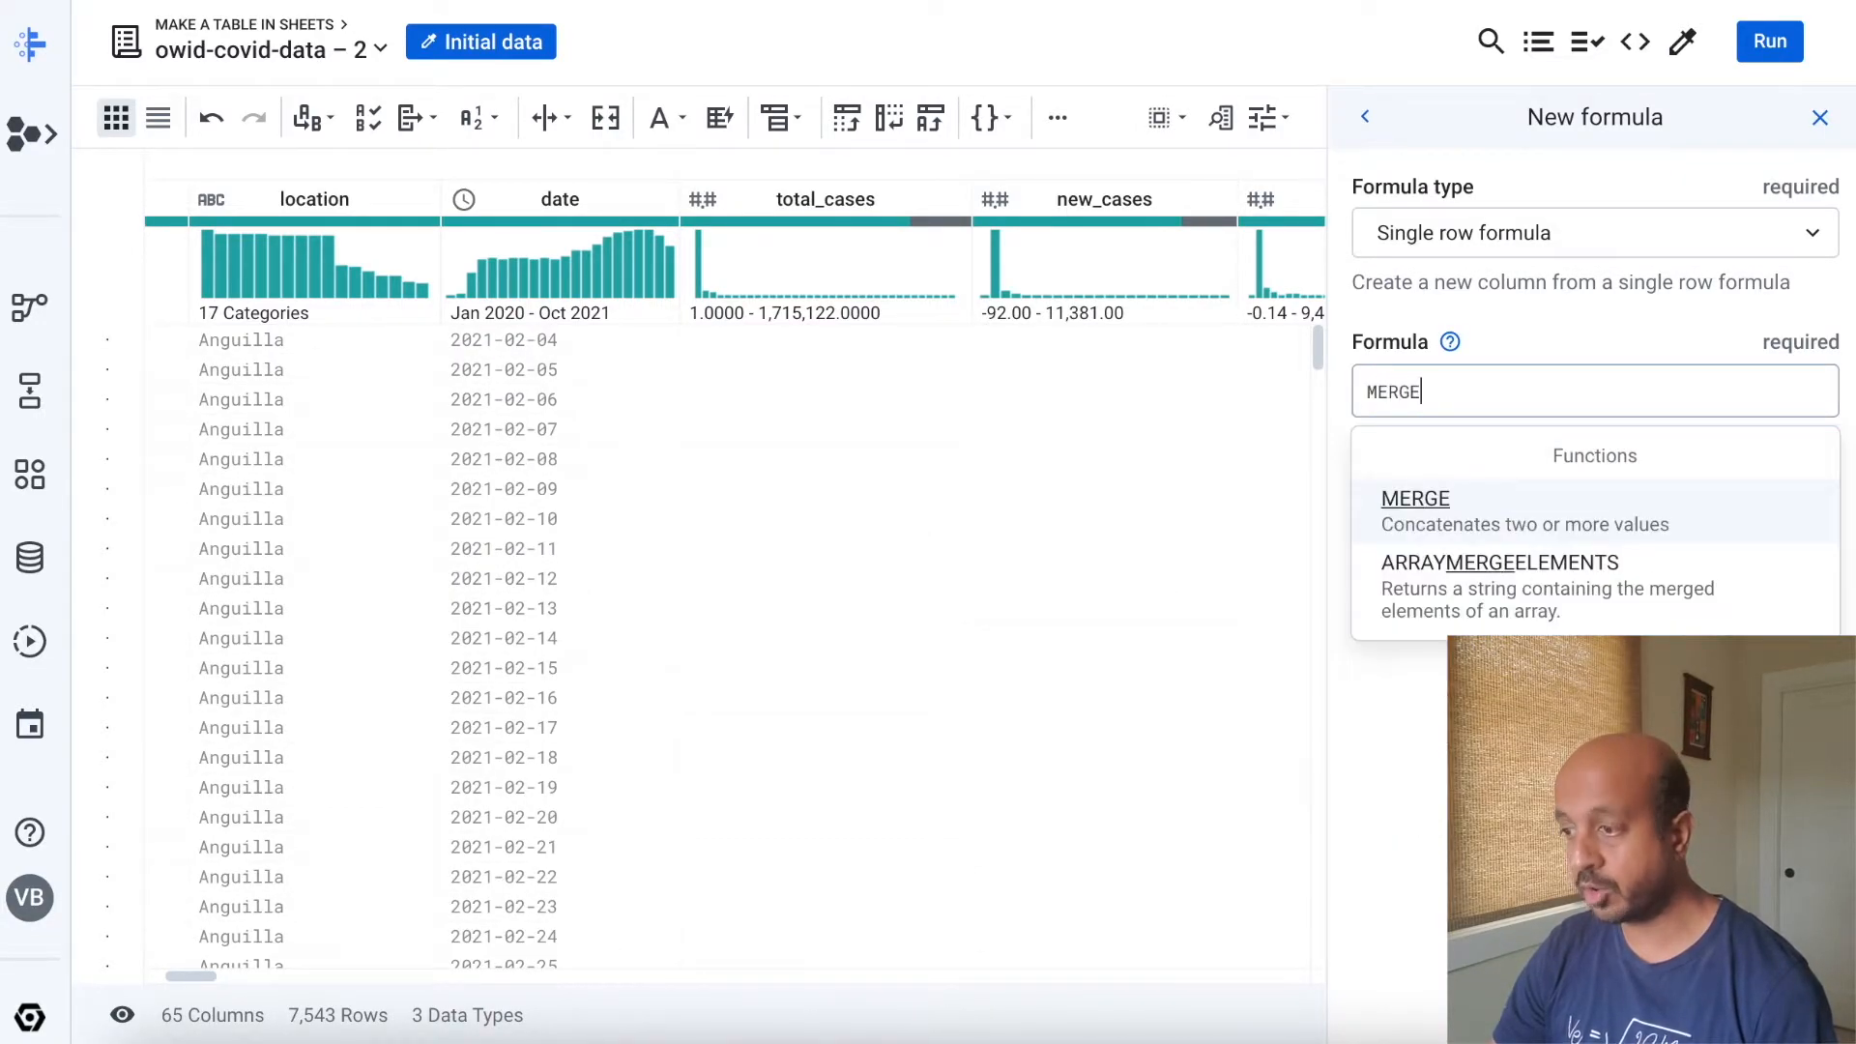
{"action": "left_click", "coordinate": [1477, 502]}
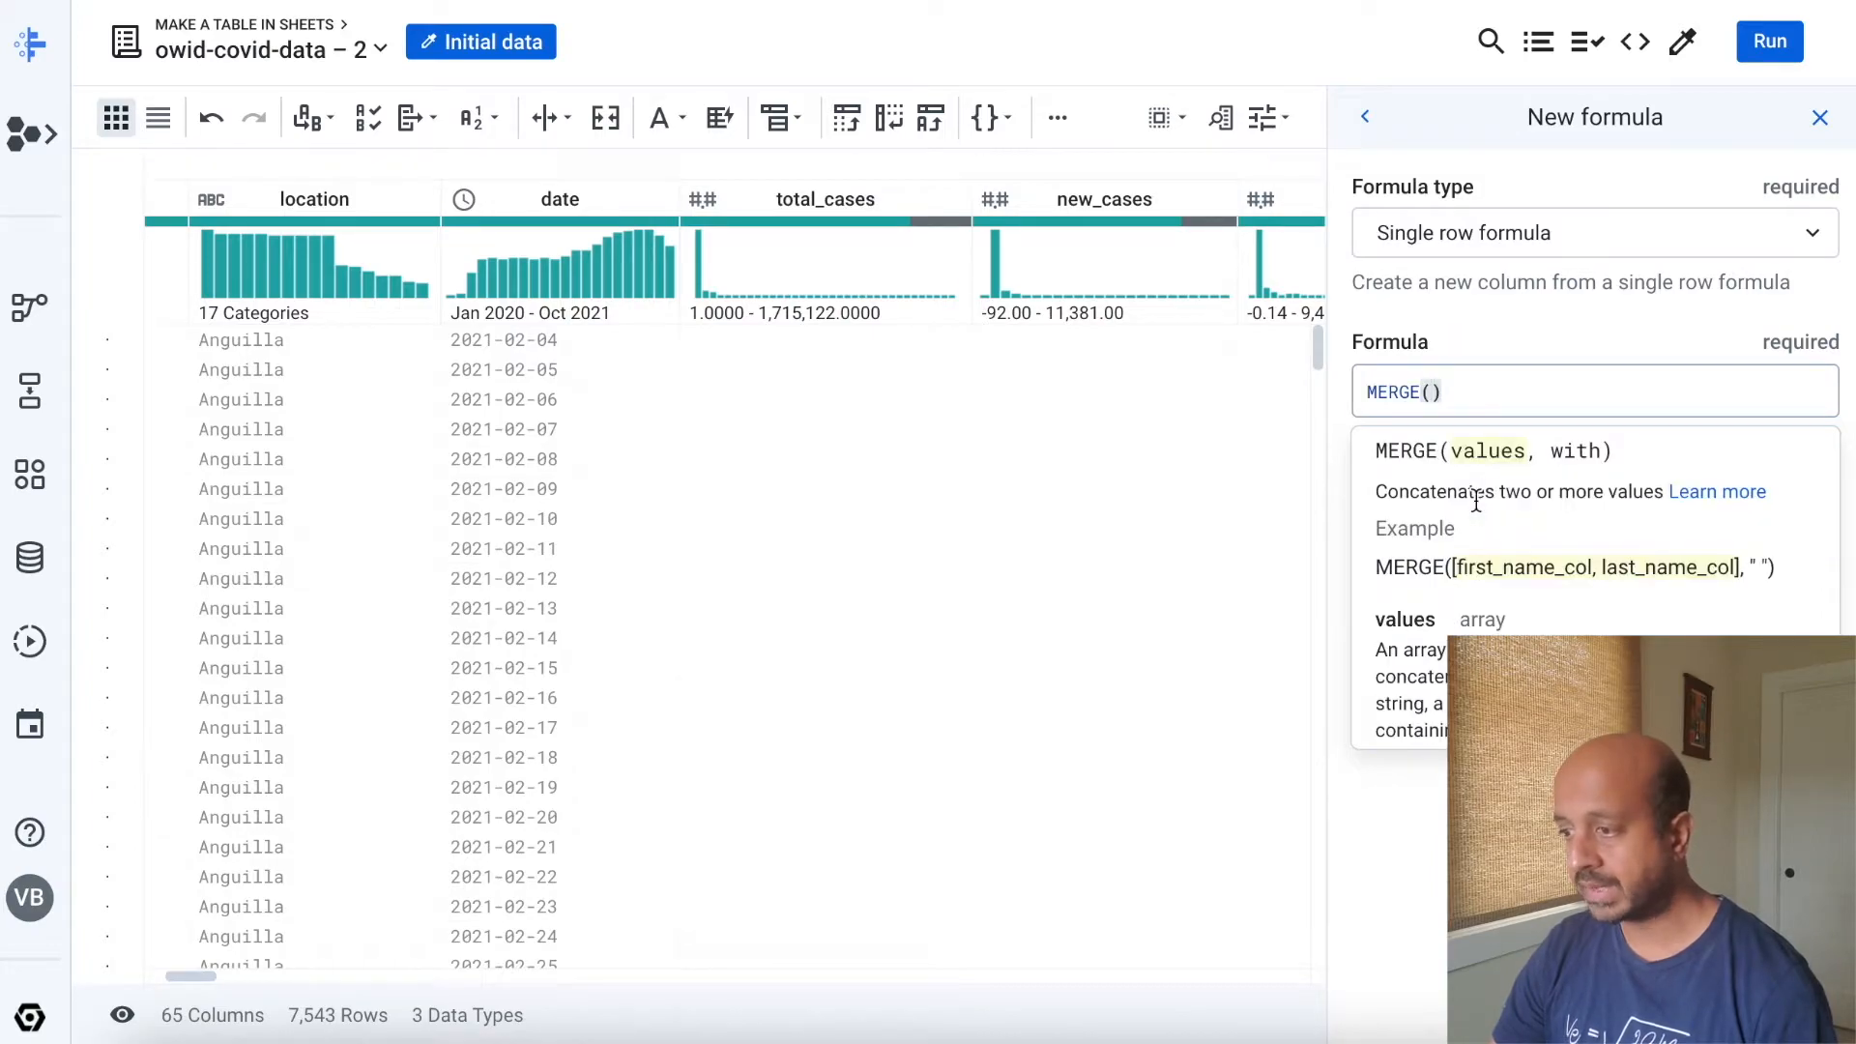
{"action": "type", "text": "["}
{"action": "key", "text": "Right"}
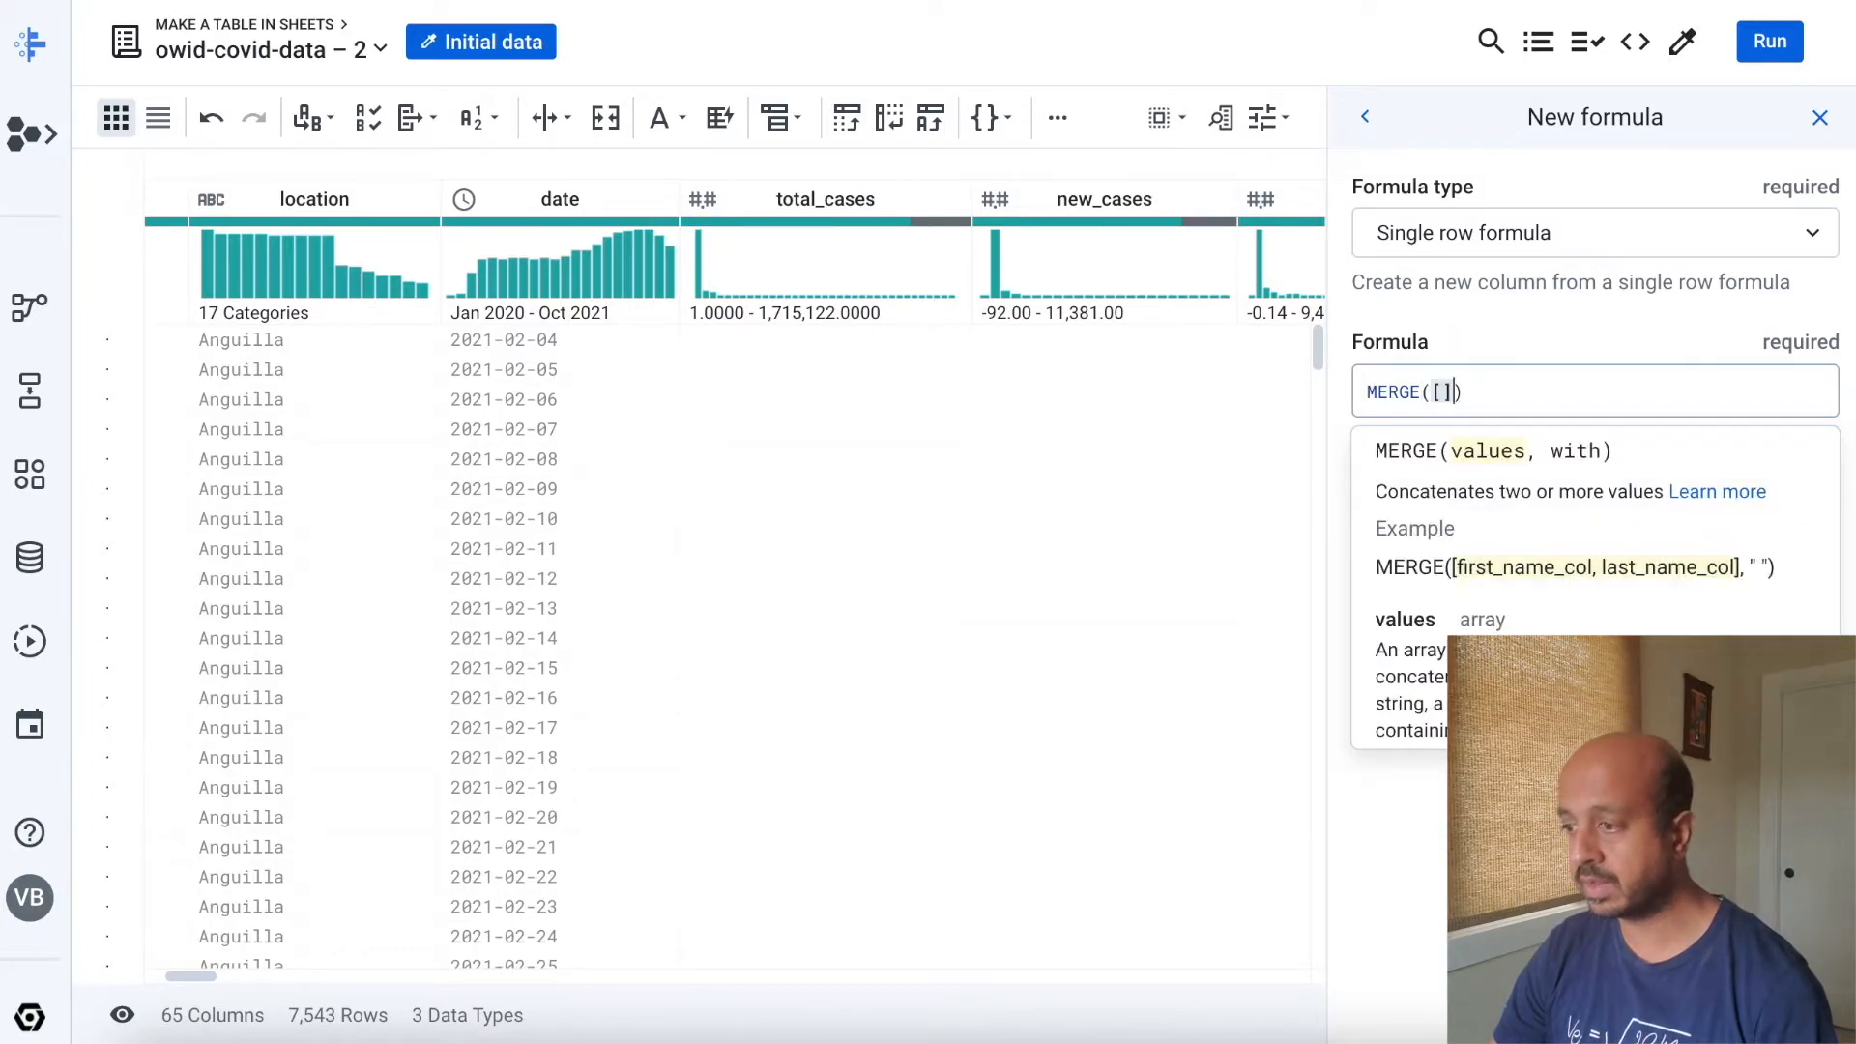
{"action": "type", "text": ", \""}
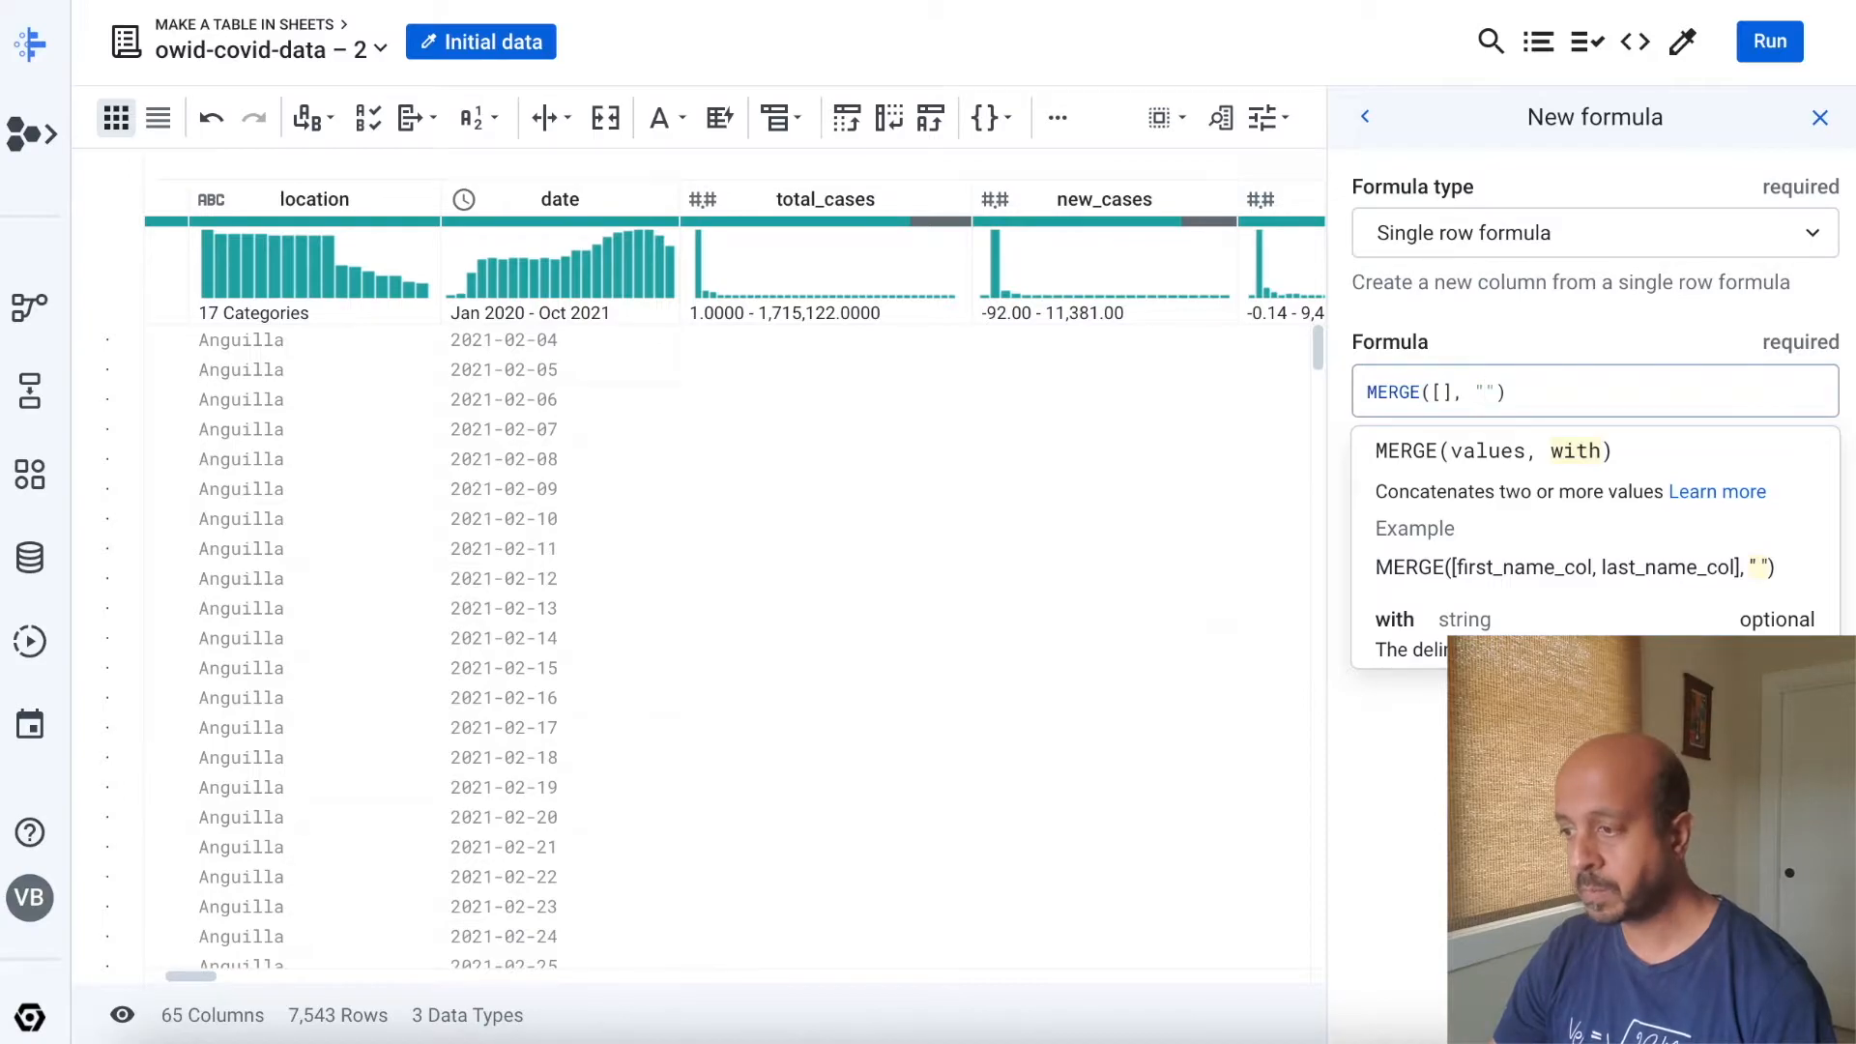
Fill the MERGE array with YEAR(date) and MONTHNAME(date), and add the month_year step to the recipe.
{"action": "left_click", "coordinate": [1442, 392]}
{"action": "type", "text": "YEAR("}
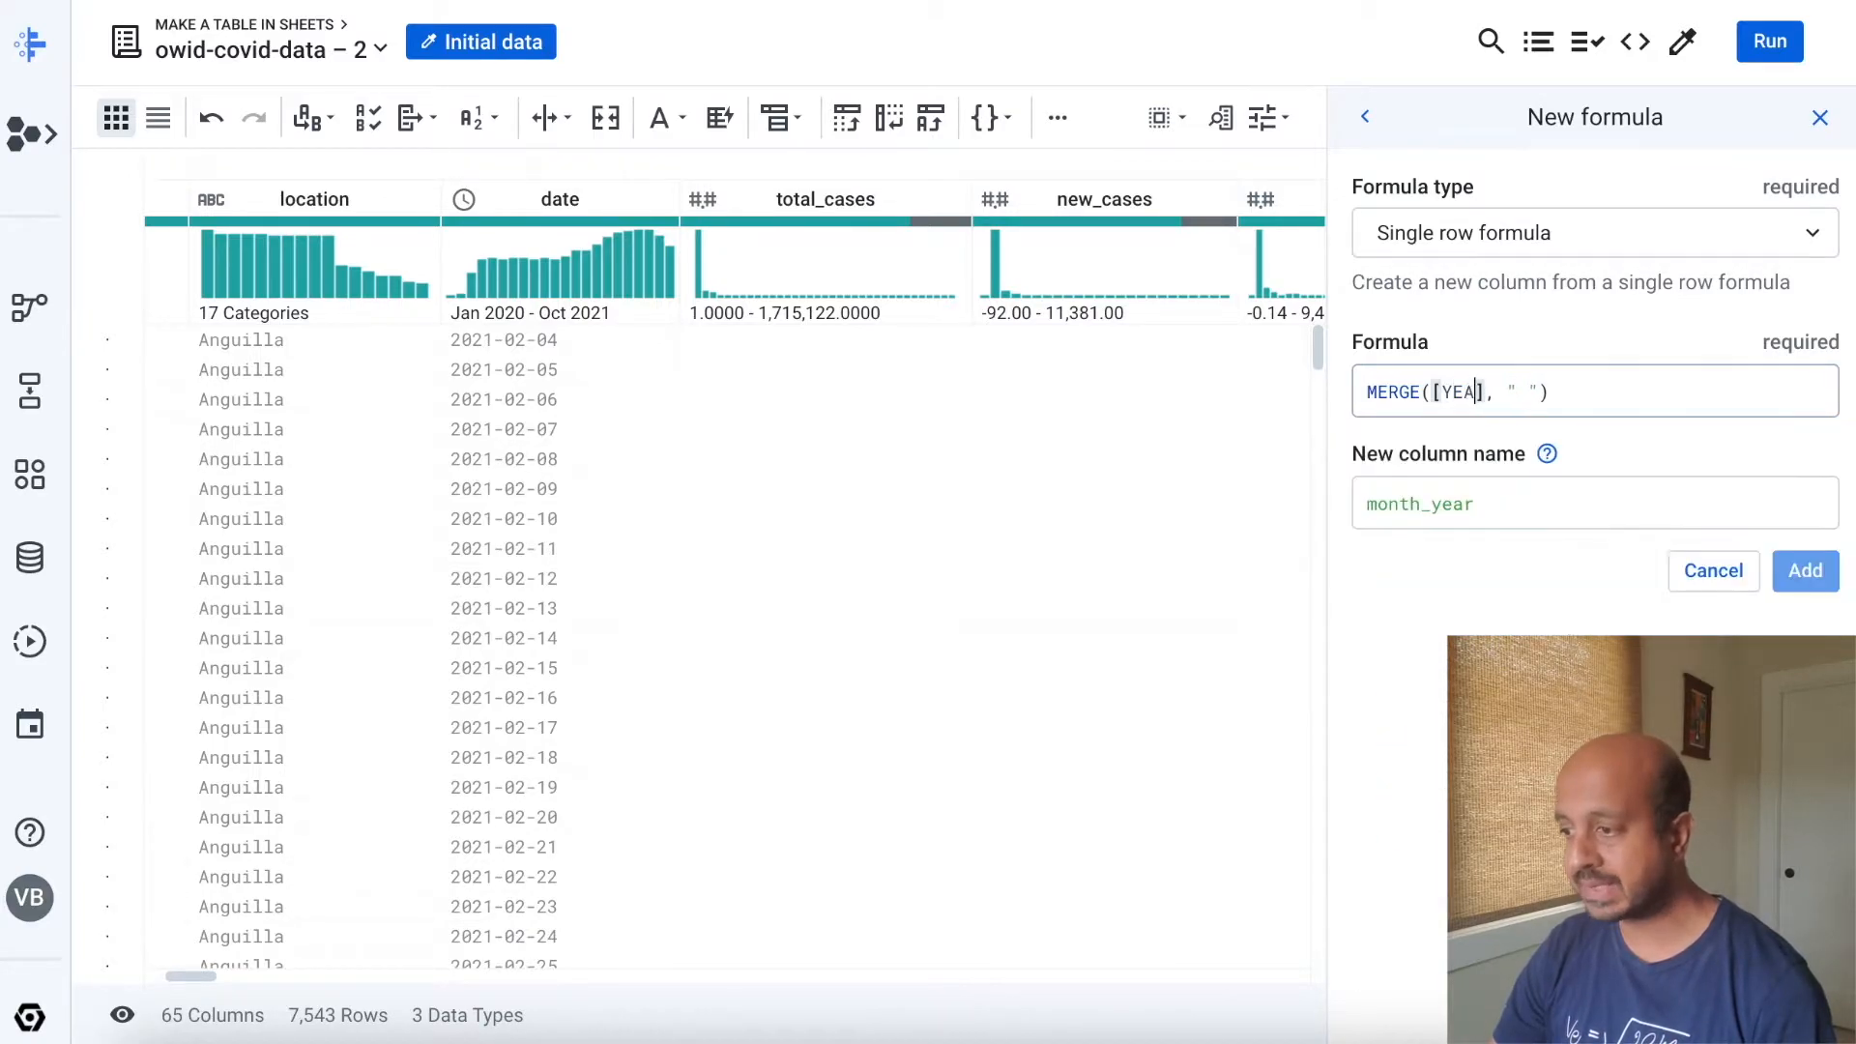
{"action": "type", "text": "date"}
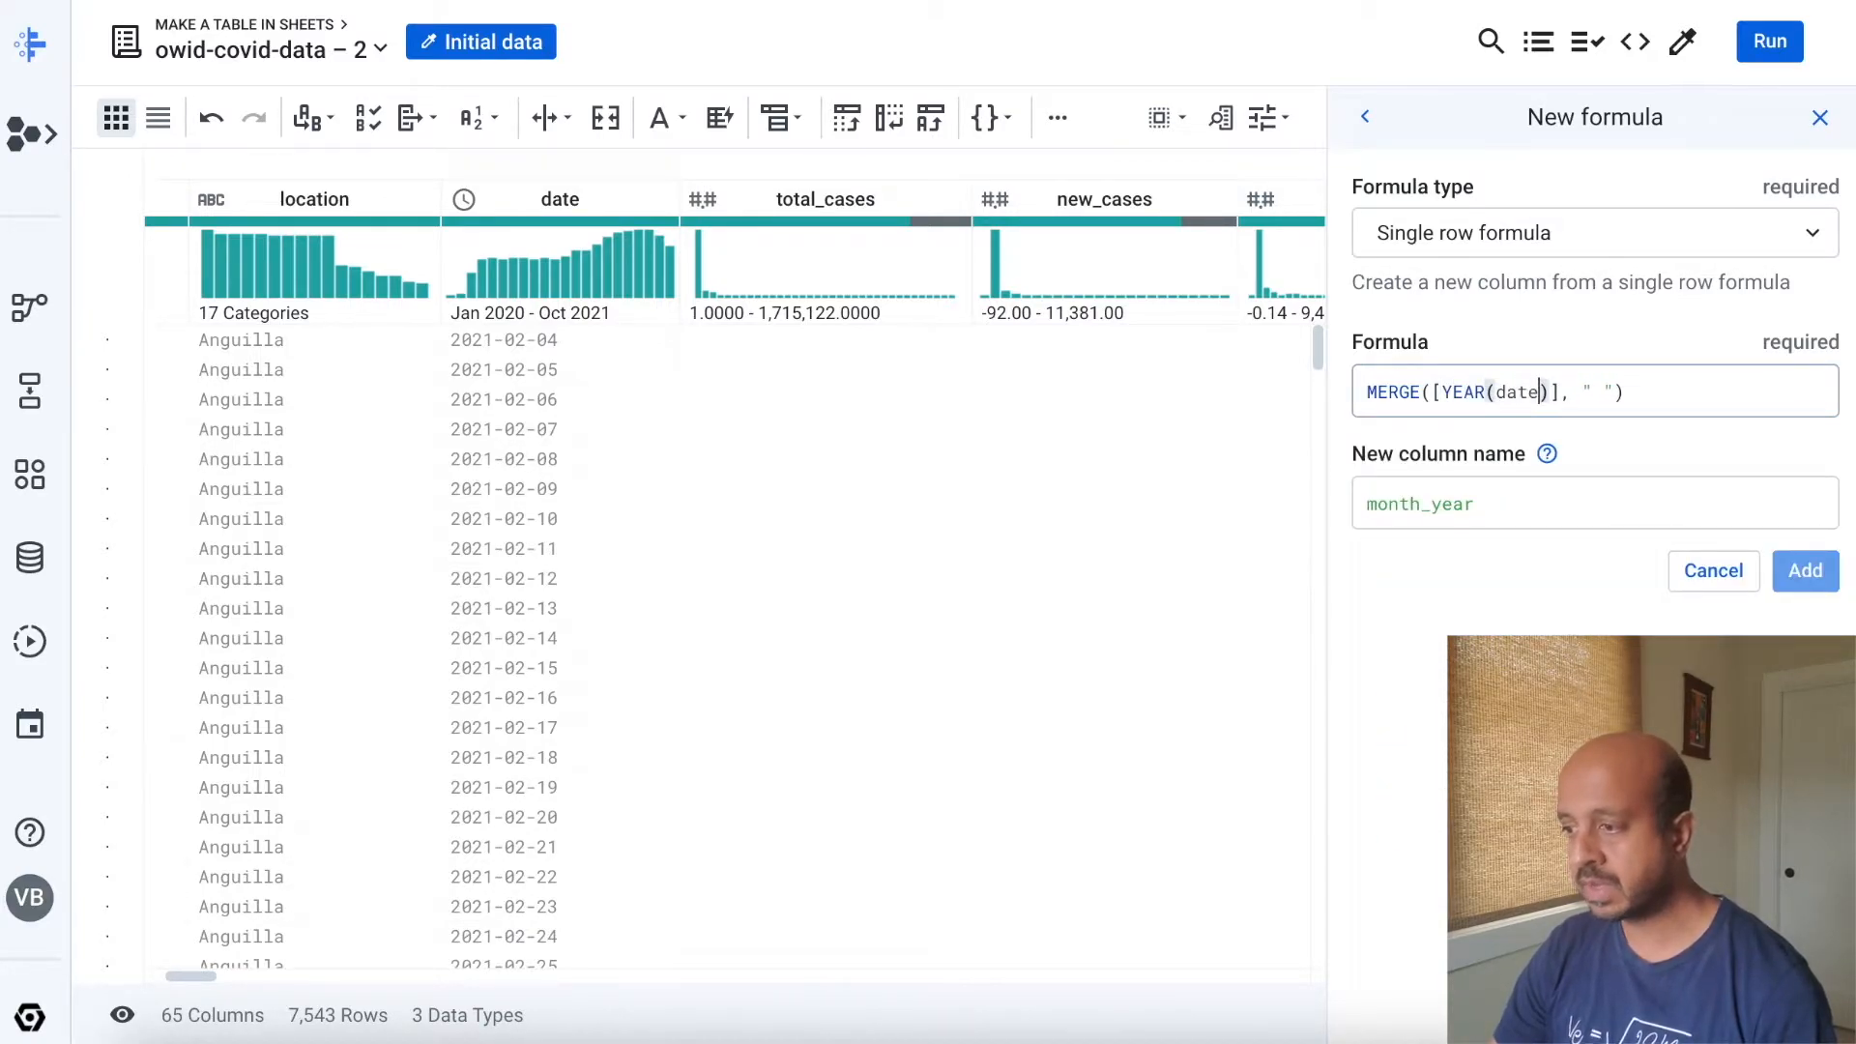
{"action": "type", "text": "),"}
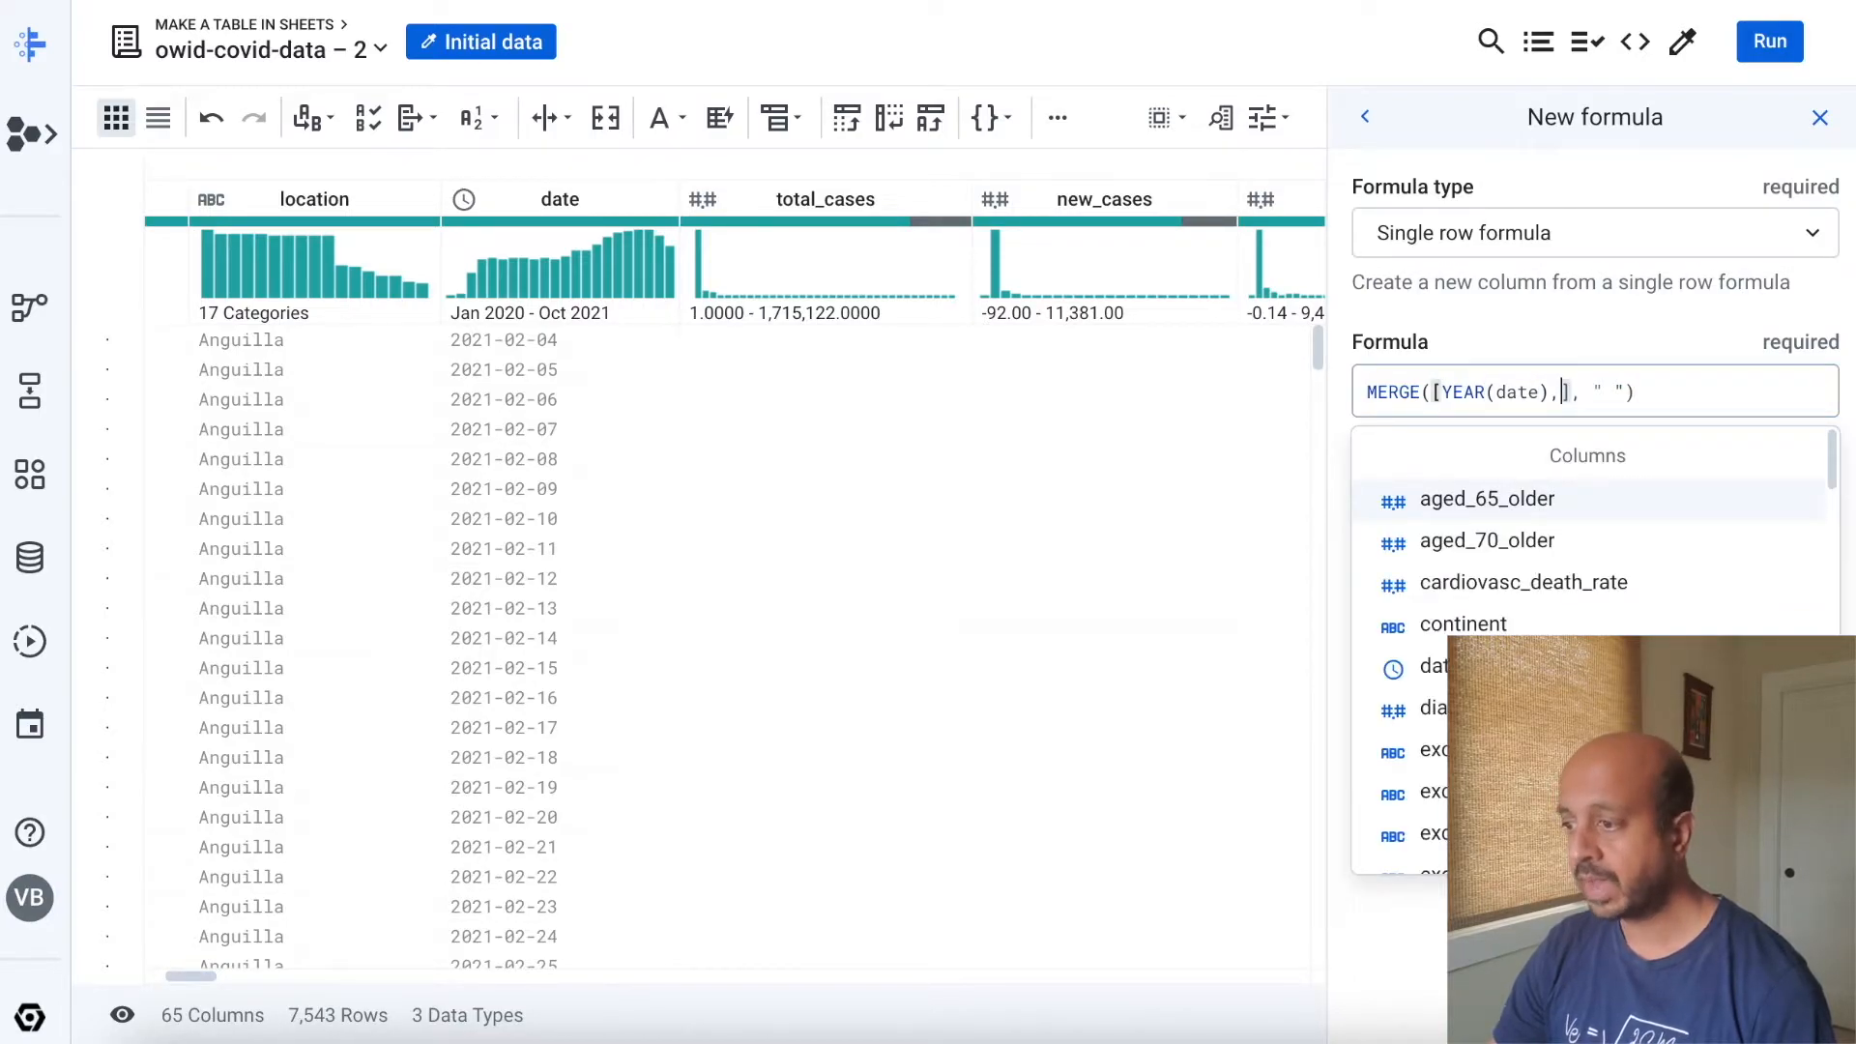
{"action": "type", "text": "MONTHNAME("}
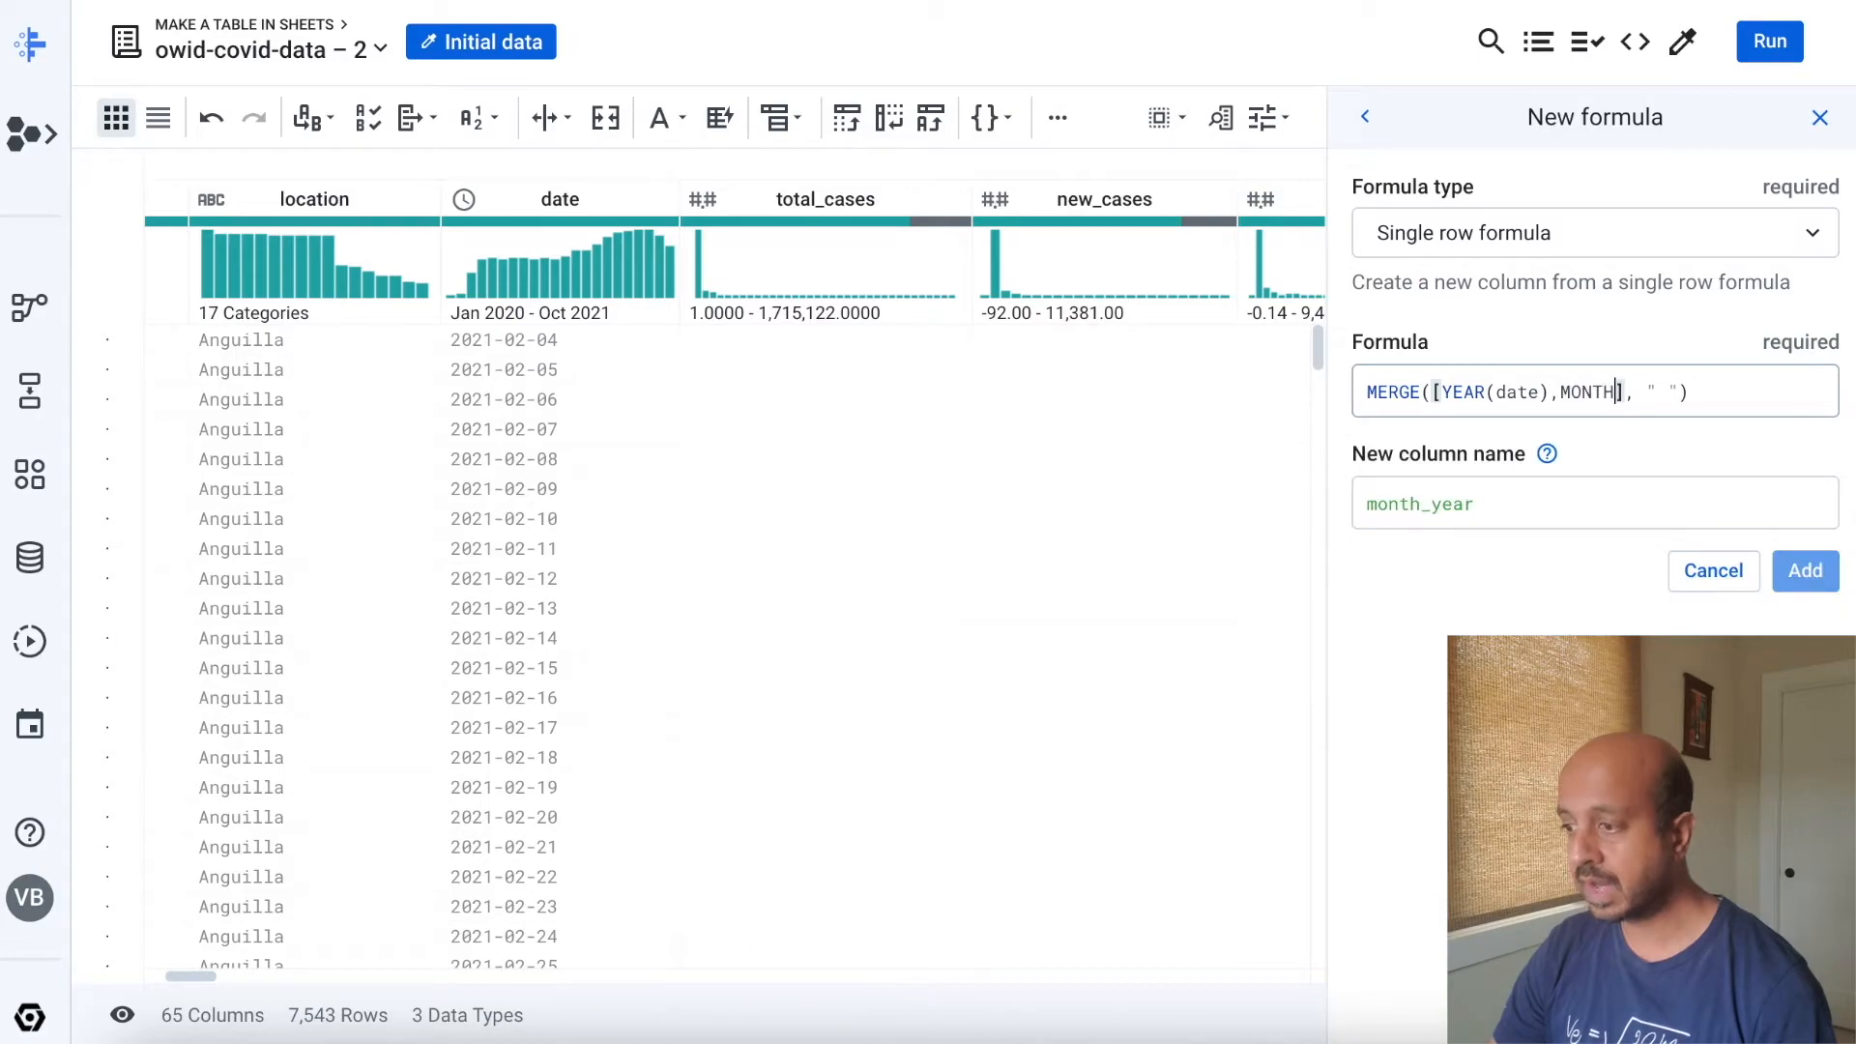
{"action": "type", "text": "date"}
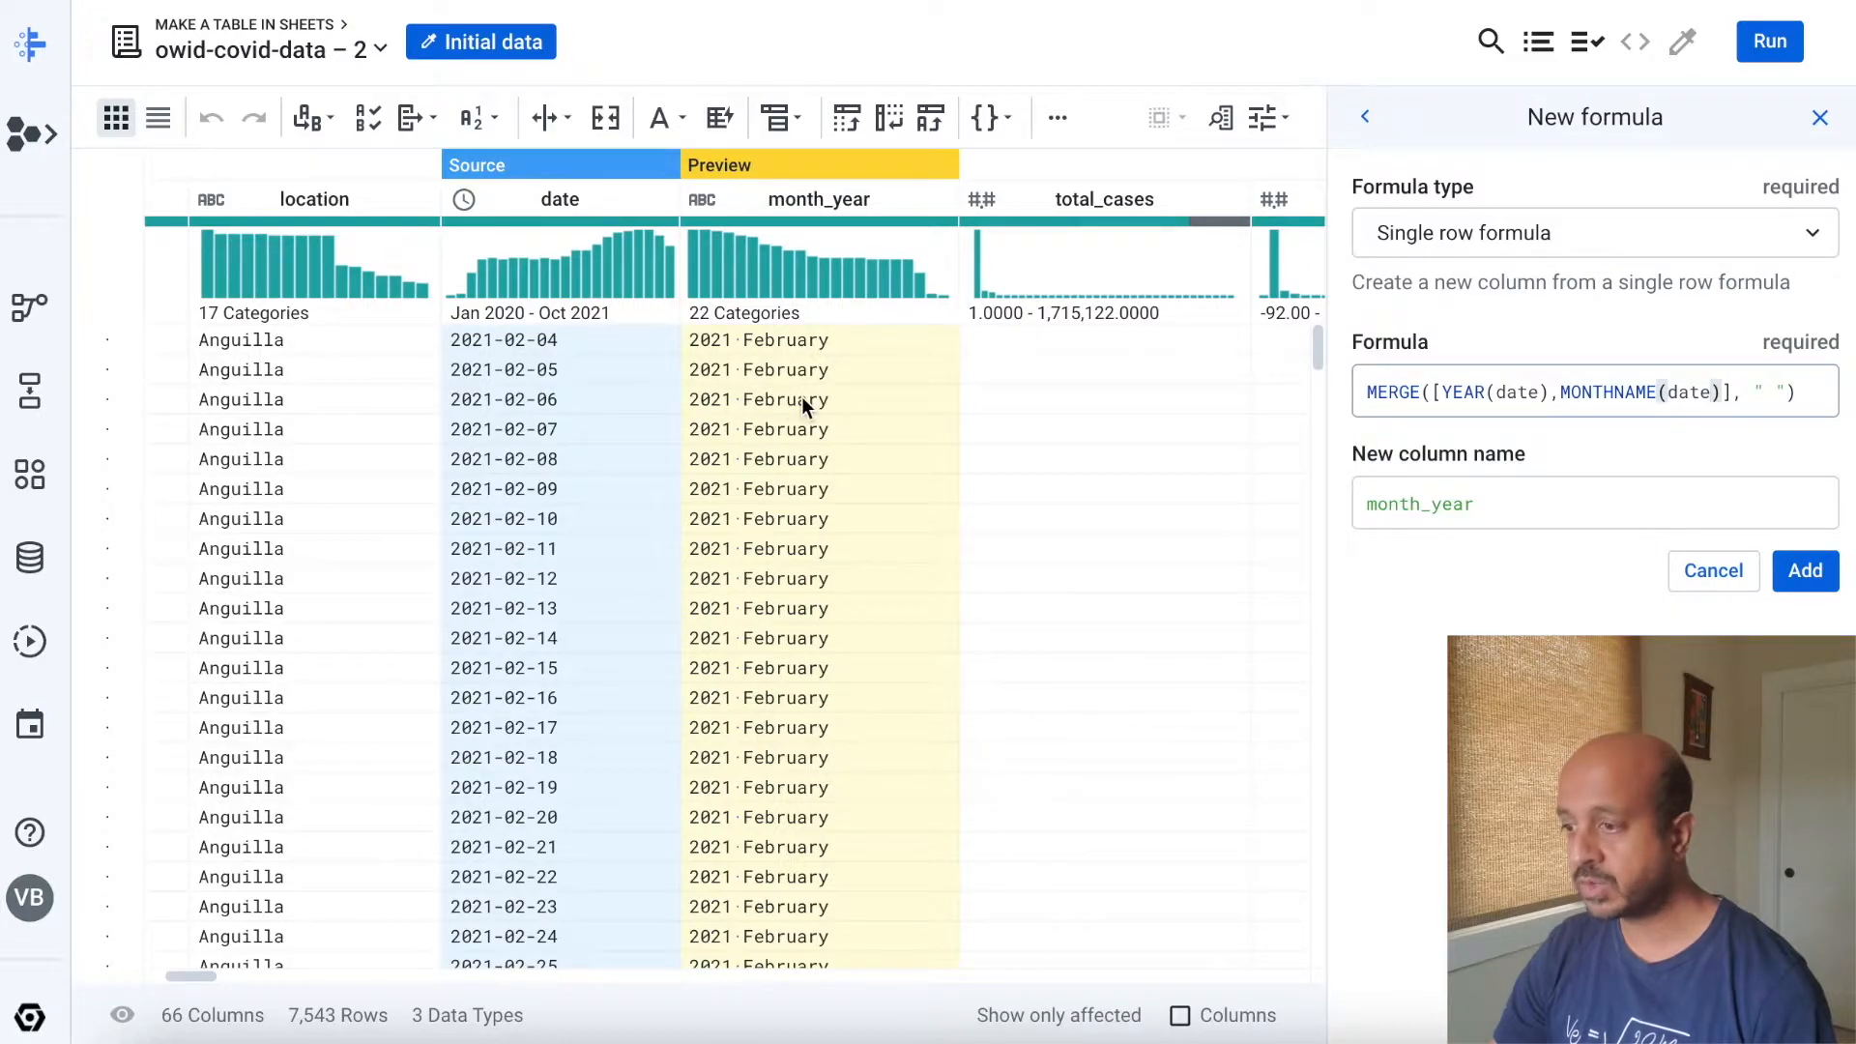
{"action": "left_click", "coordinate": [1821, 578]}
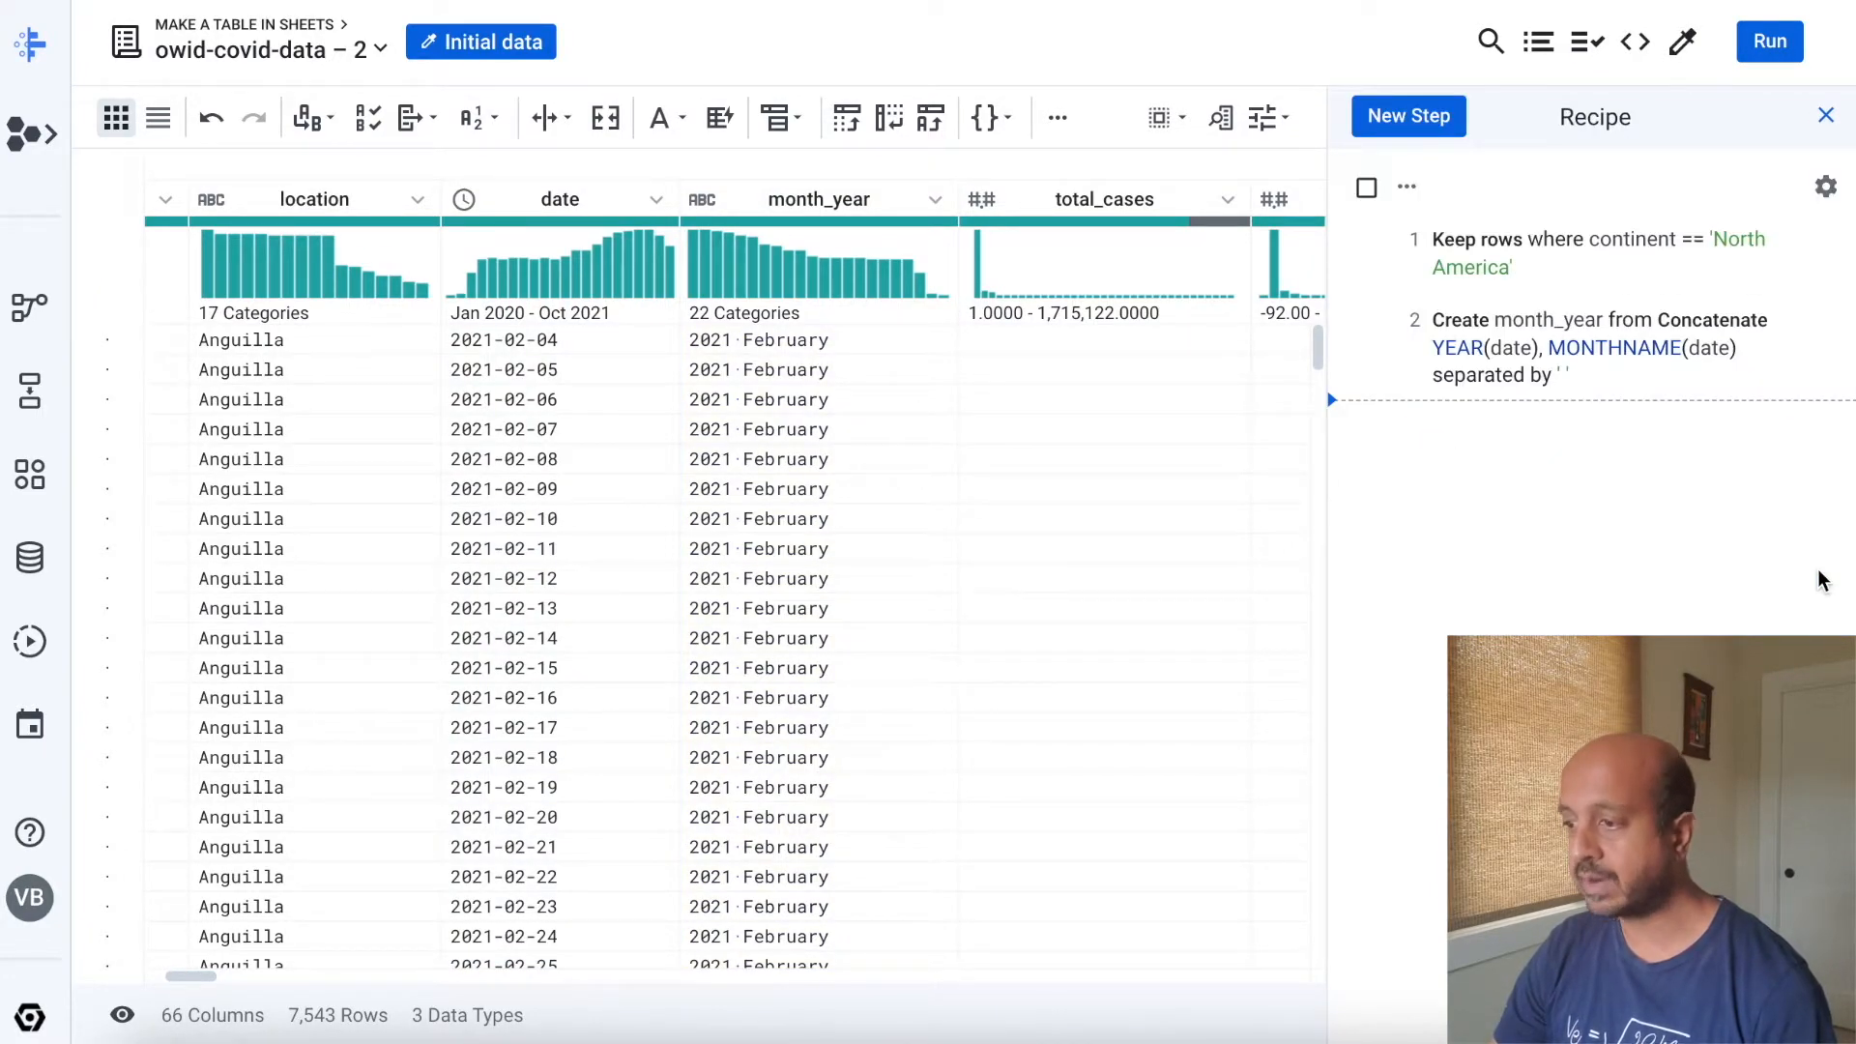
Start a Pivot columns step with location and month_year as the row labels.
{"action": "left_click", "coordinate": [848, 121]}
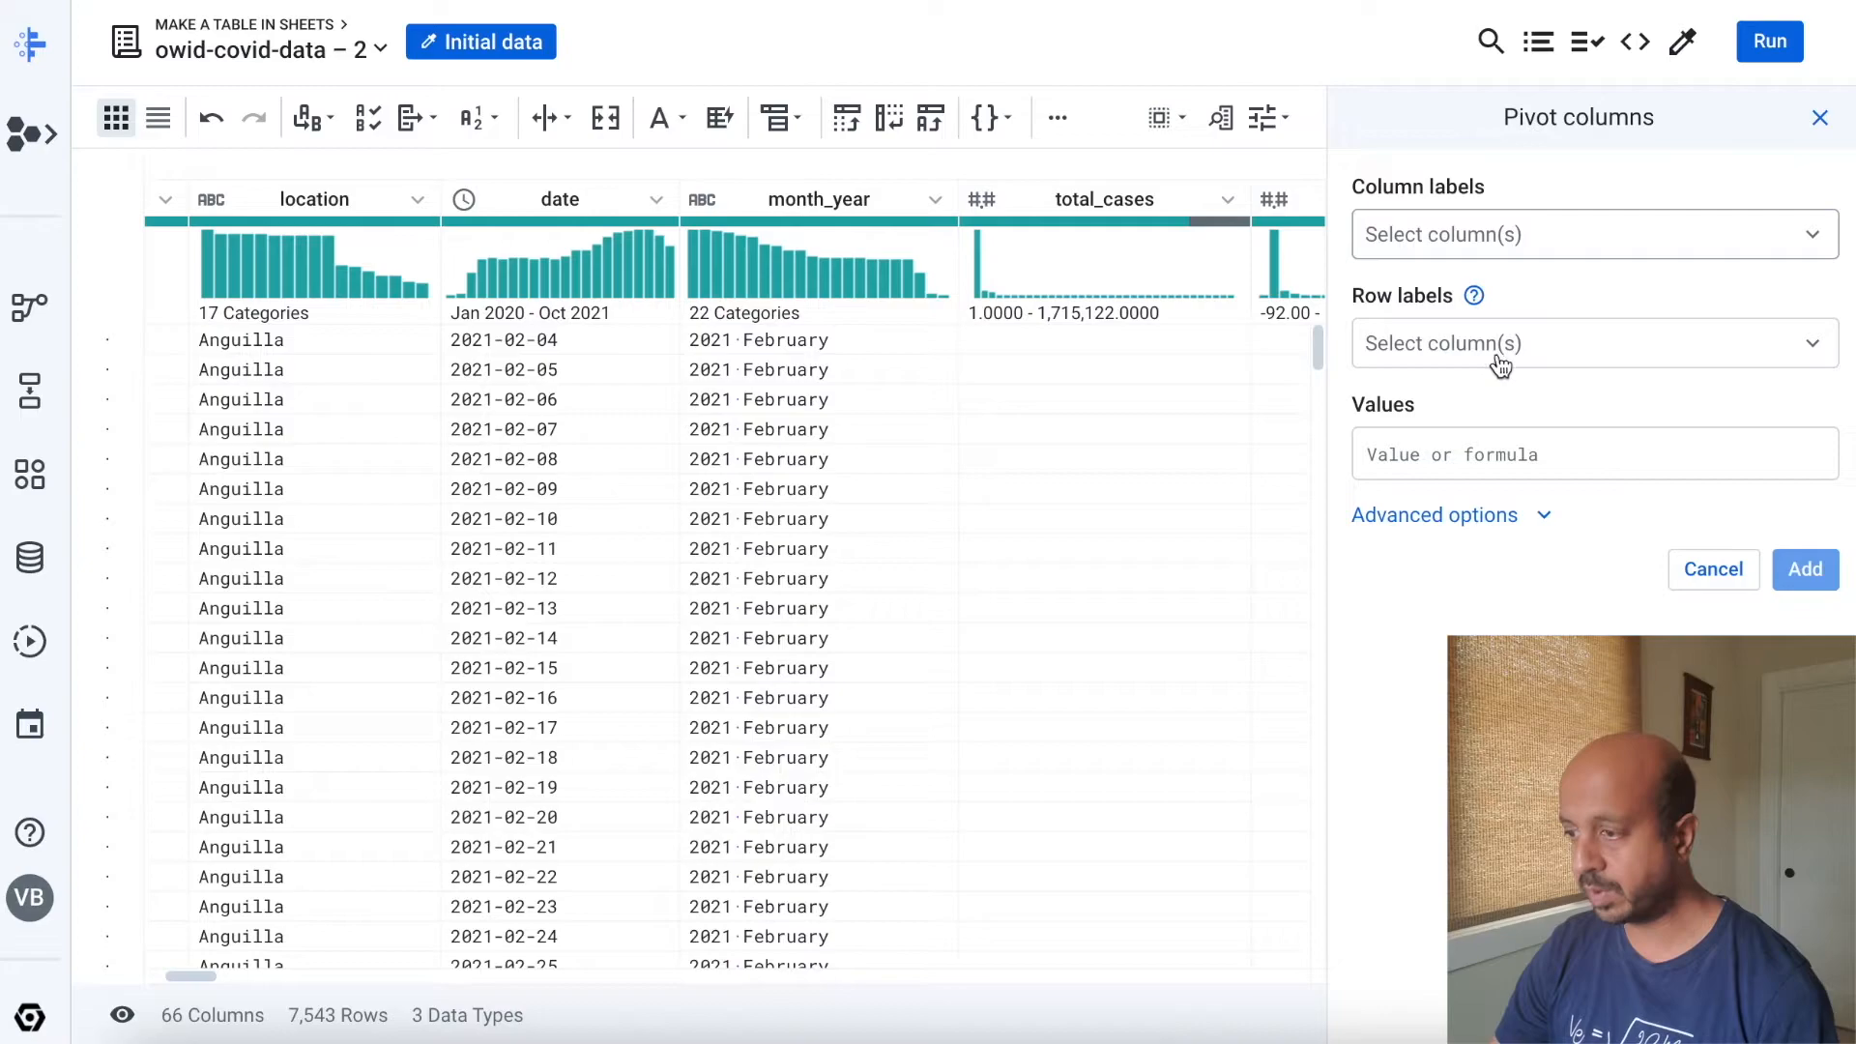
{"action": "left_click", "coordinate": [1458, 350]}
{"action": "type", "text": "lo"}
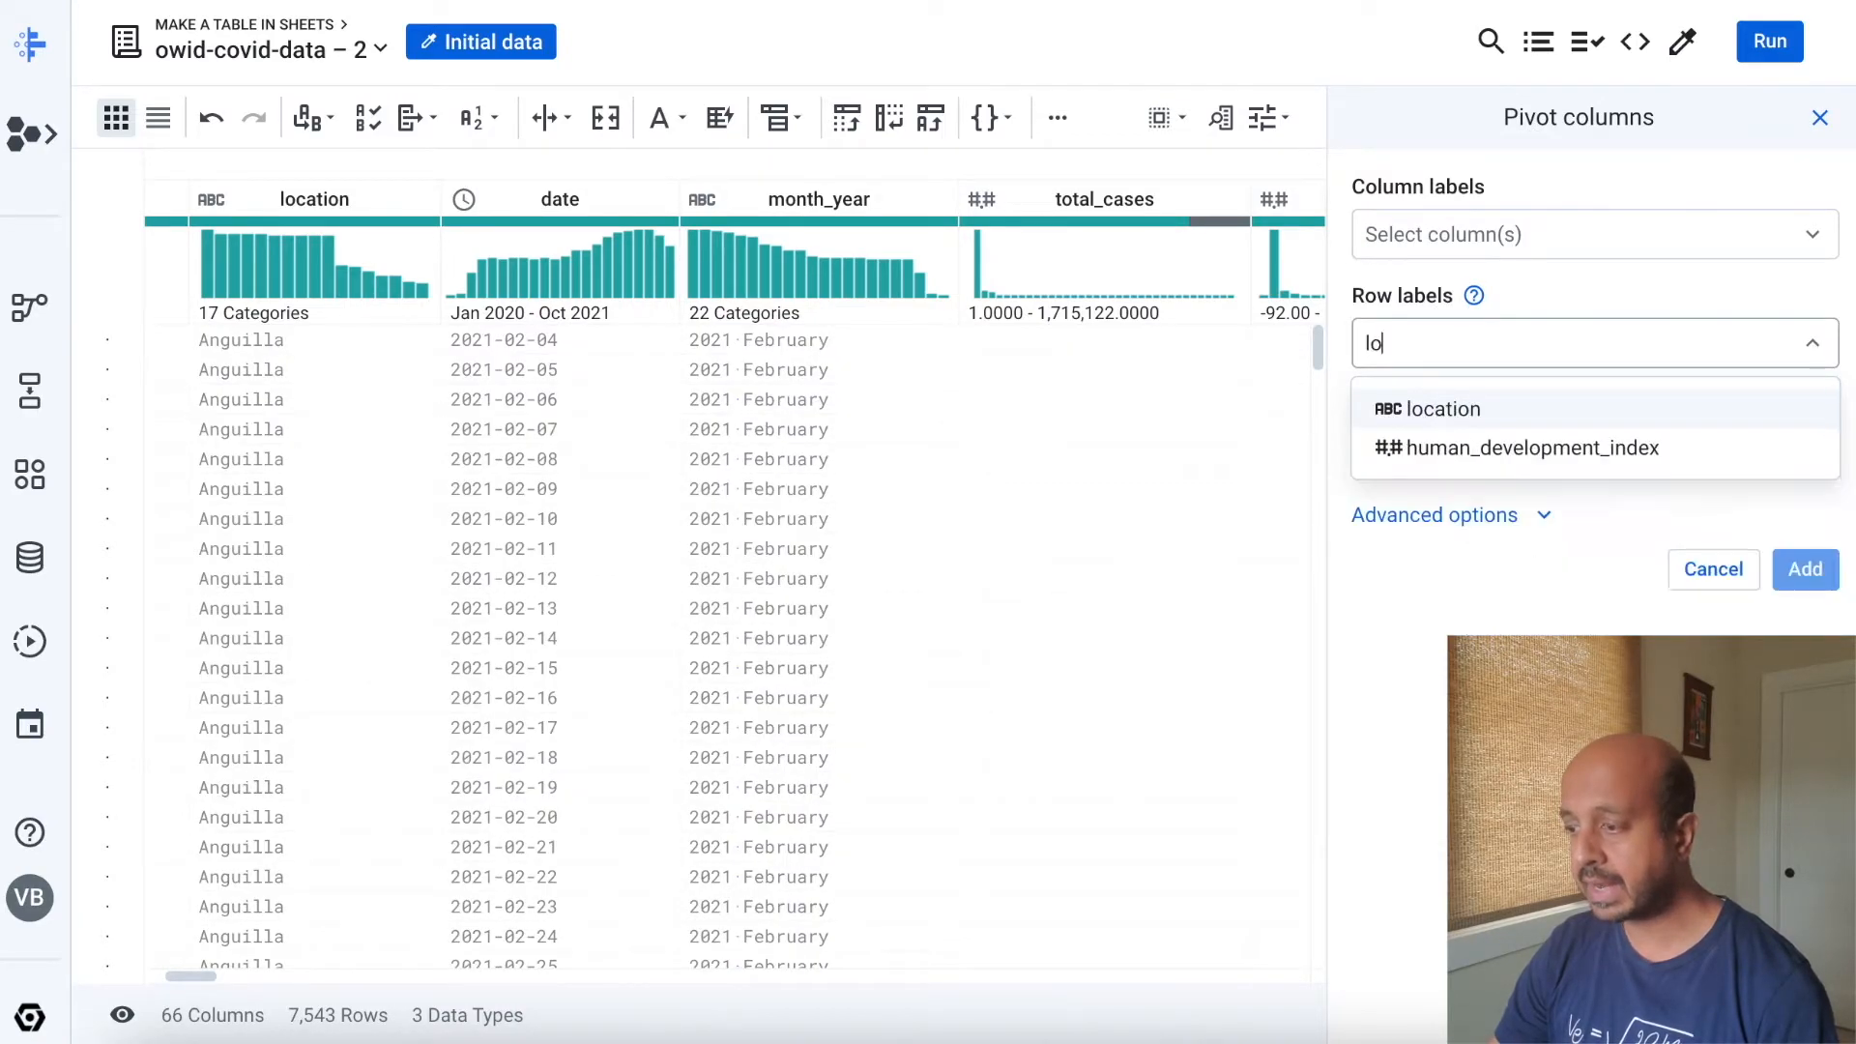
{"action": "left_click", "coordinate": [1448, 412]}
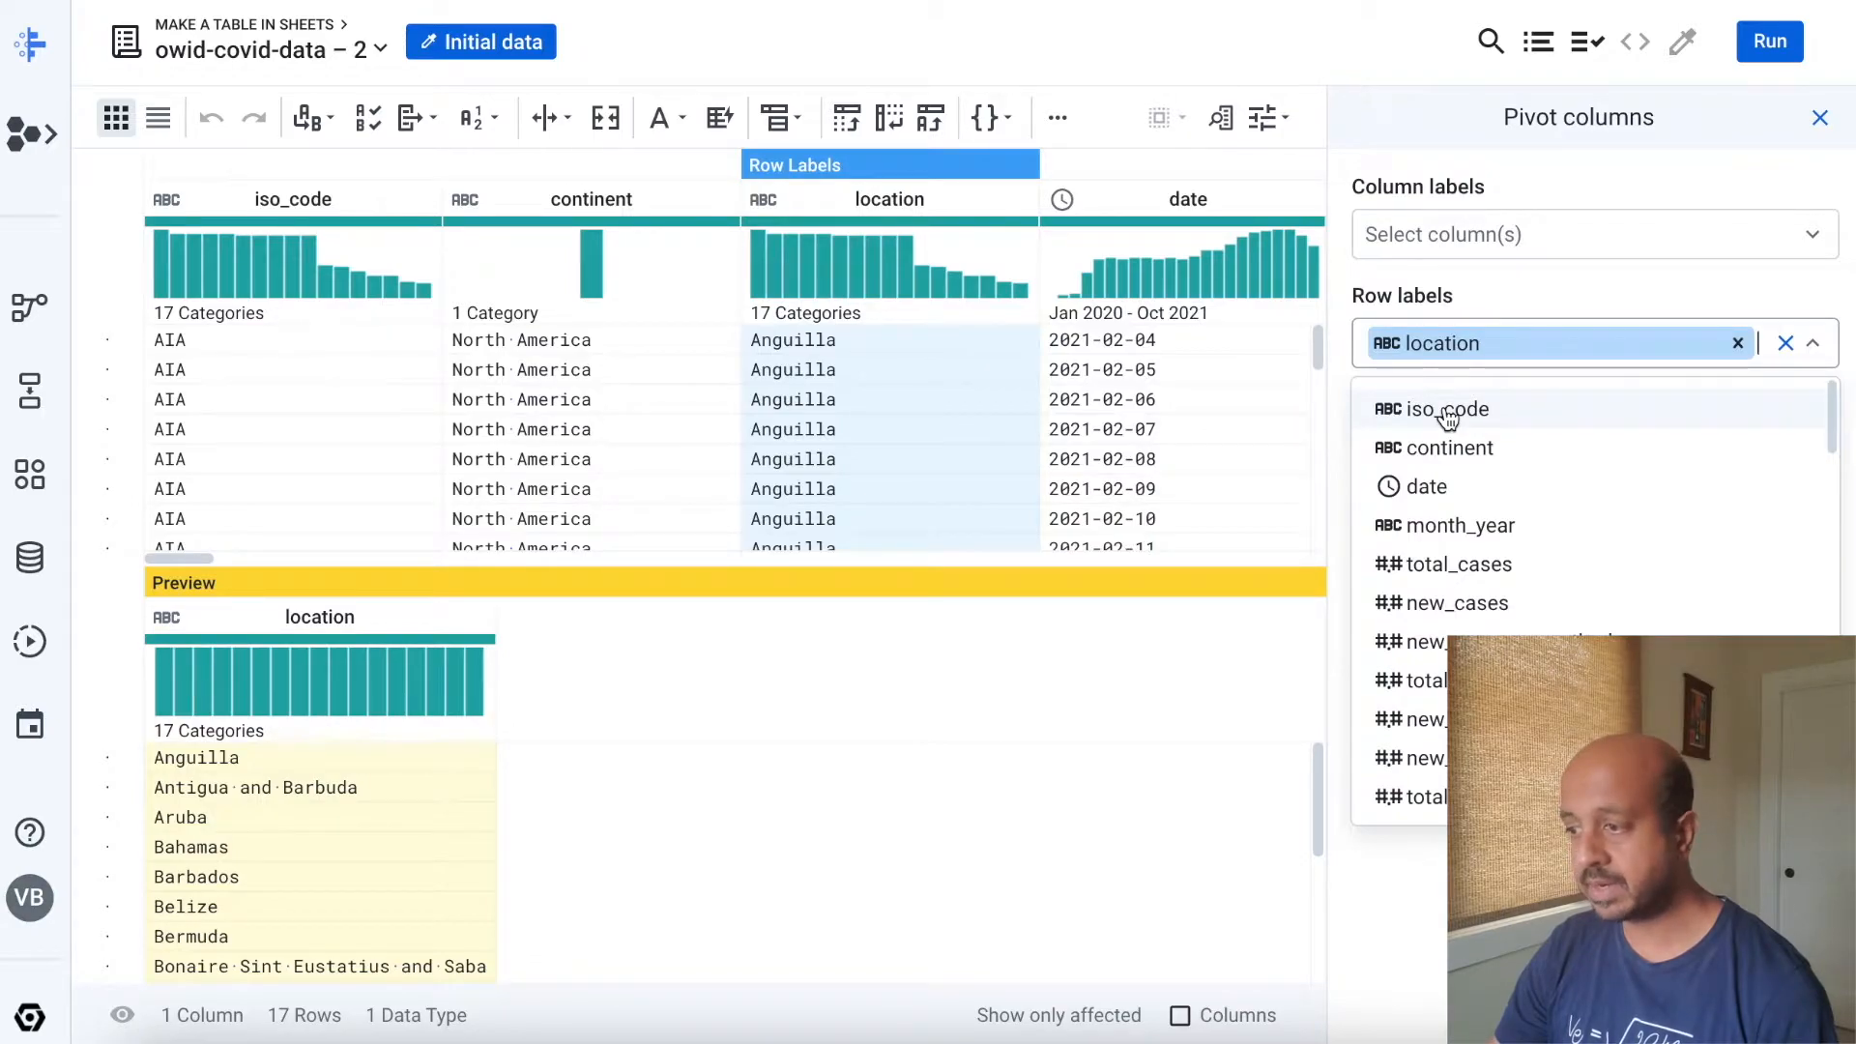
{"action": "type", "text": "mo"}
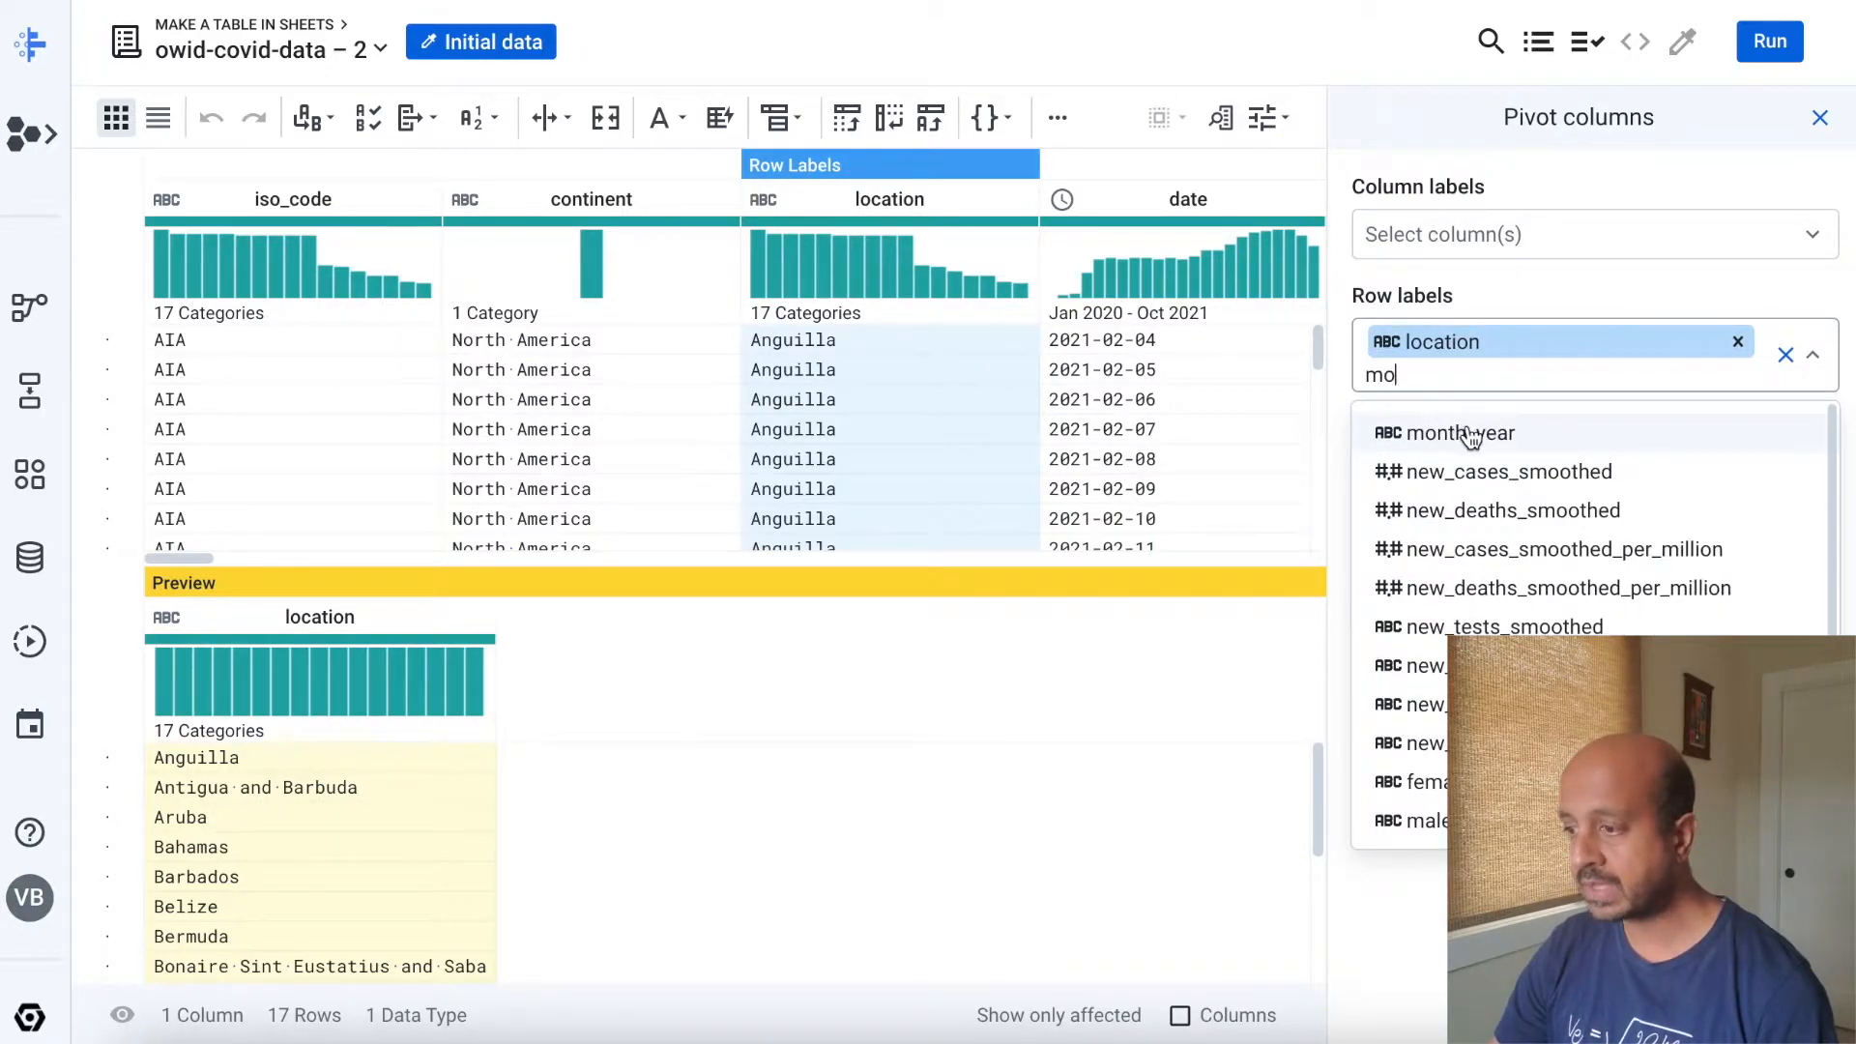
{"action": "left_click", "coordinate": [1450, 427]}
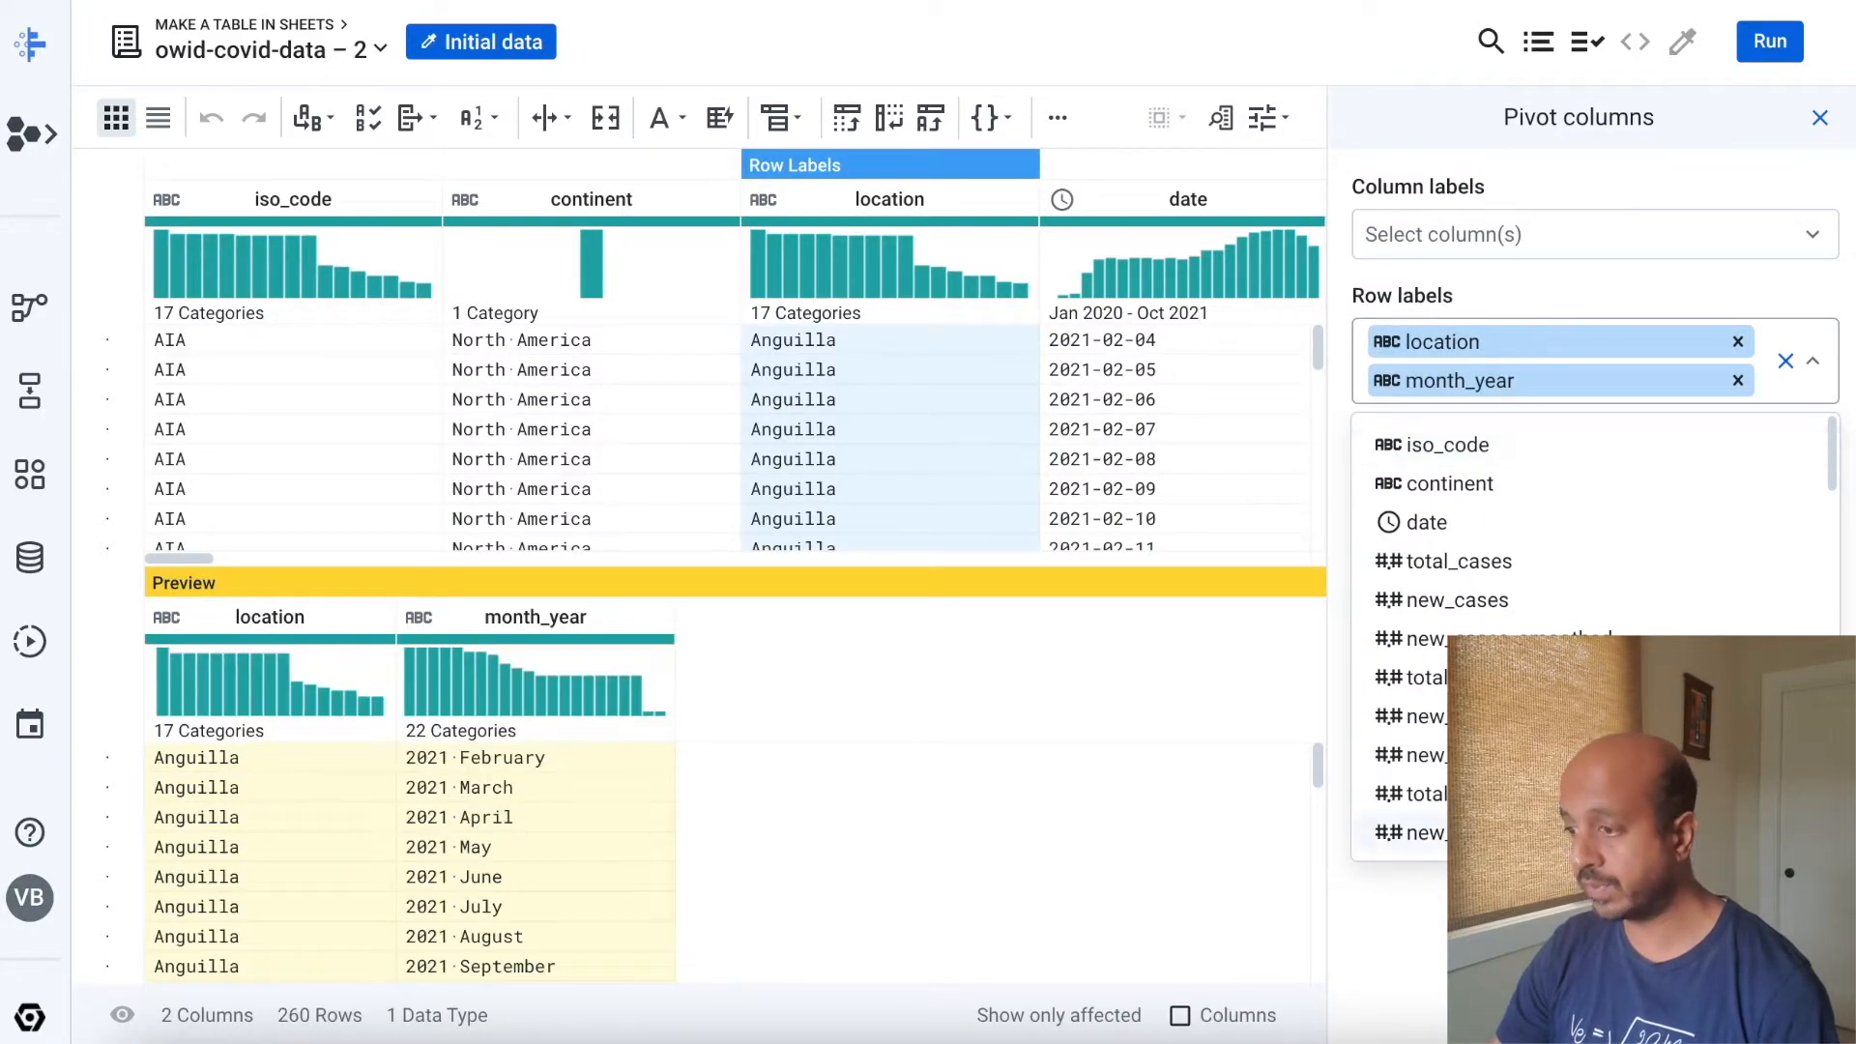
{"action": "left_click", "coordinate": [1460, 923]}
Set the pivot's values to SUM(total_cases).
{"action": "left_click", "coordinate": [1472, 495]}
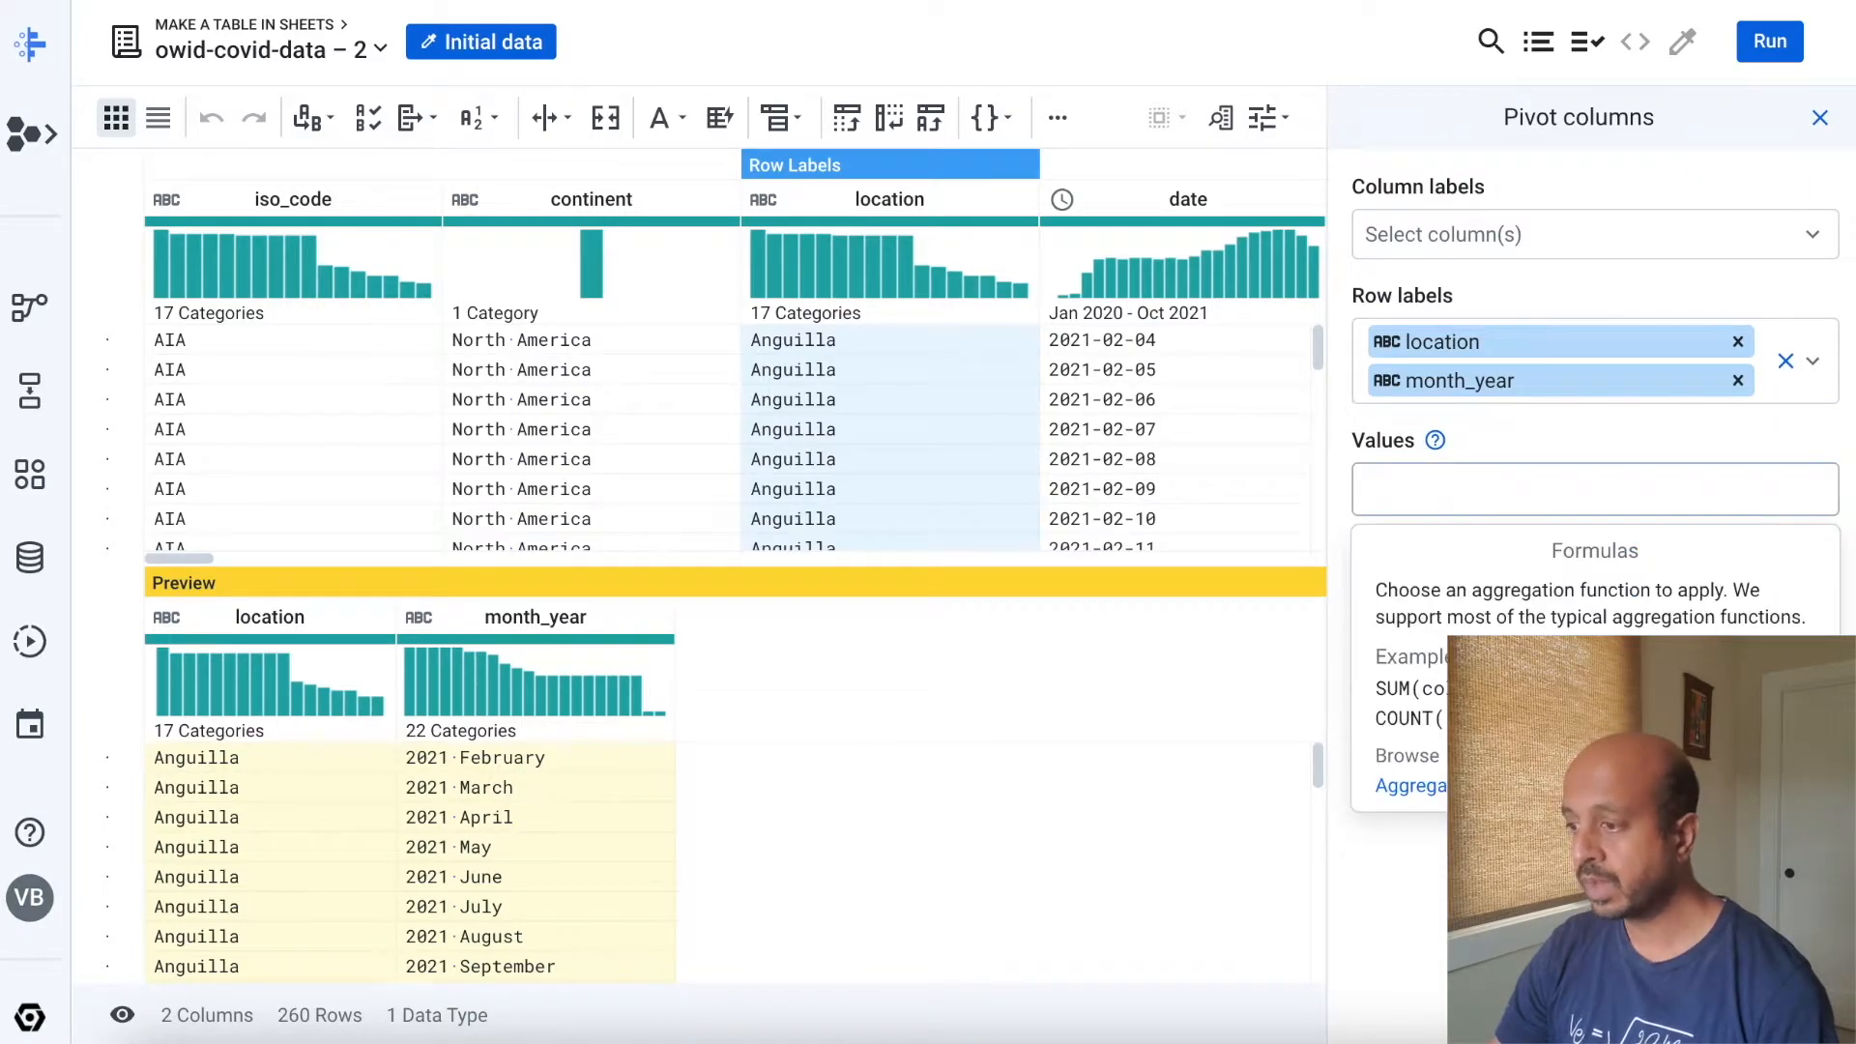
{"action": "type", "text": "SUM("}
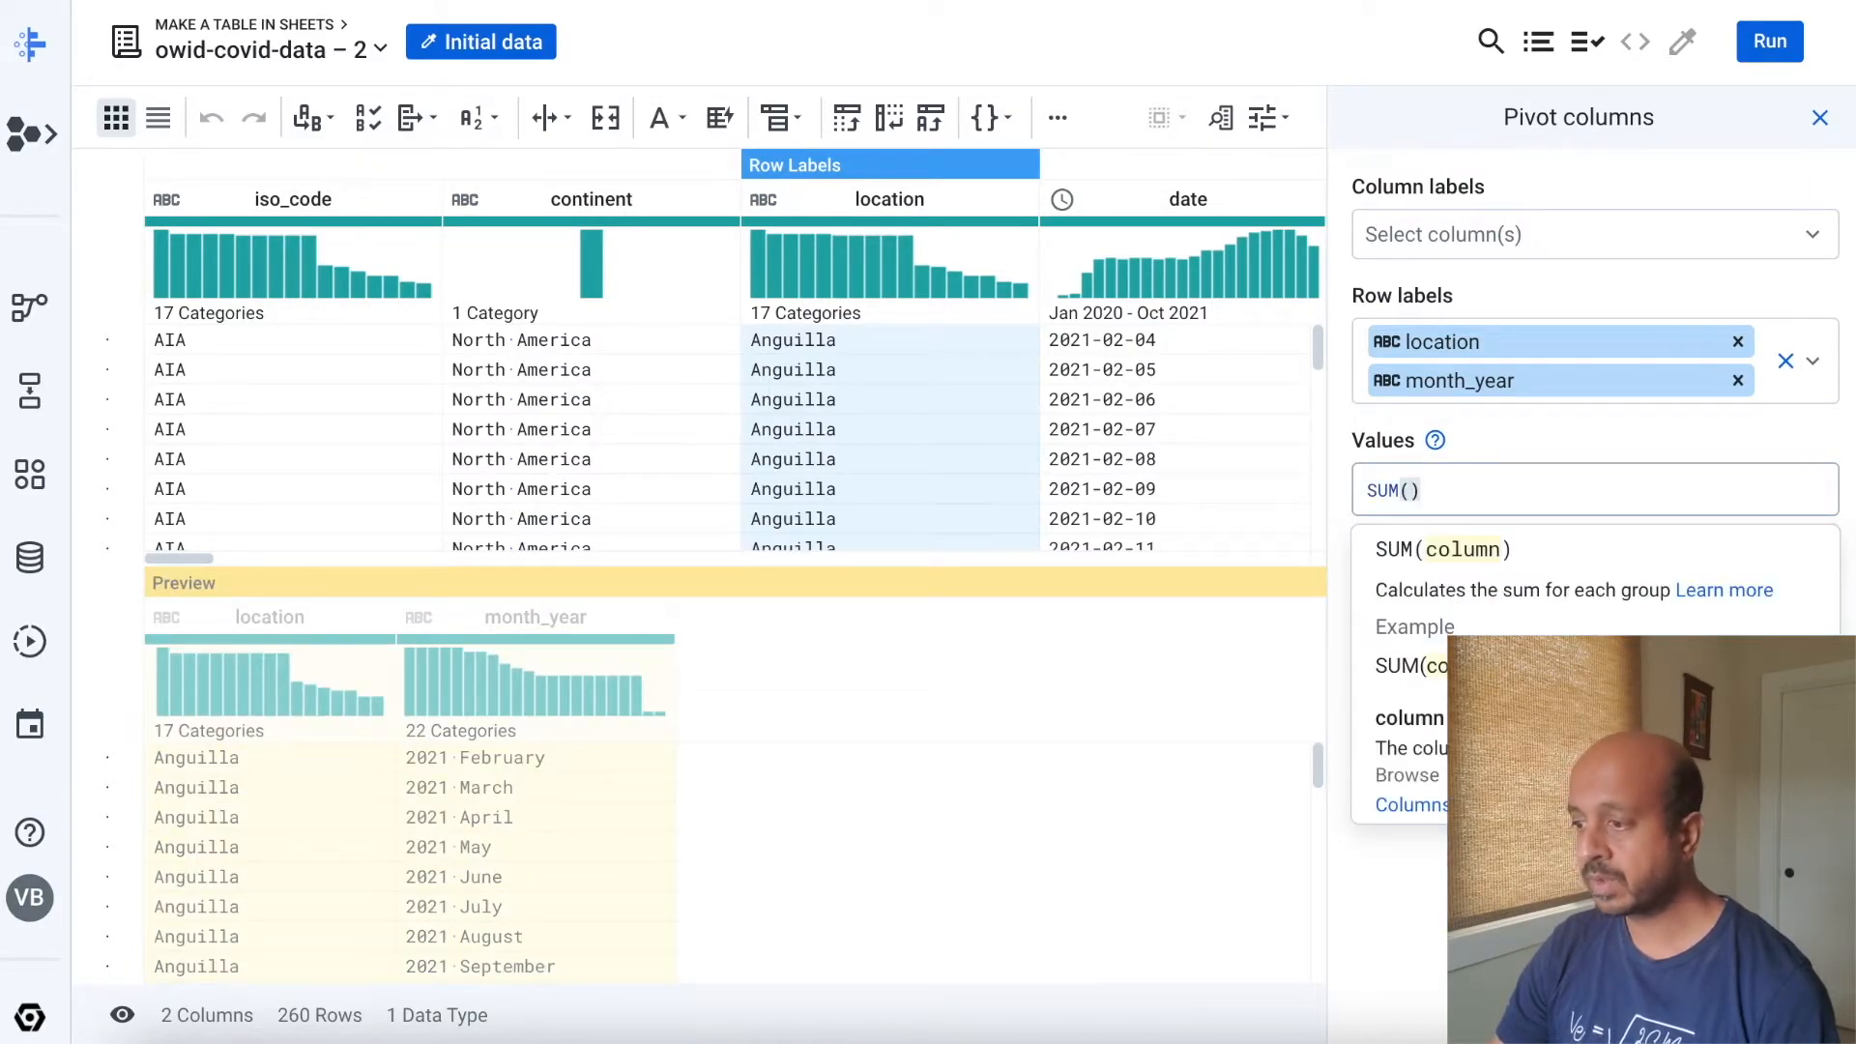
{"action": "type", "text": "case"}
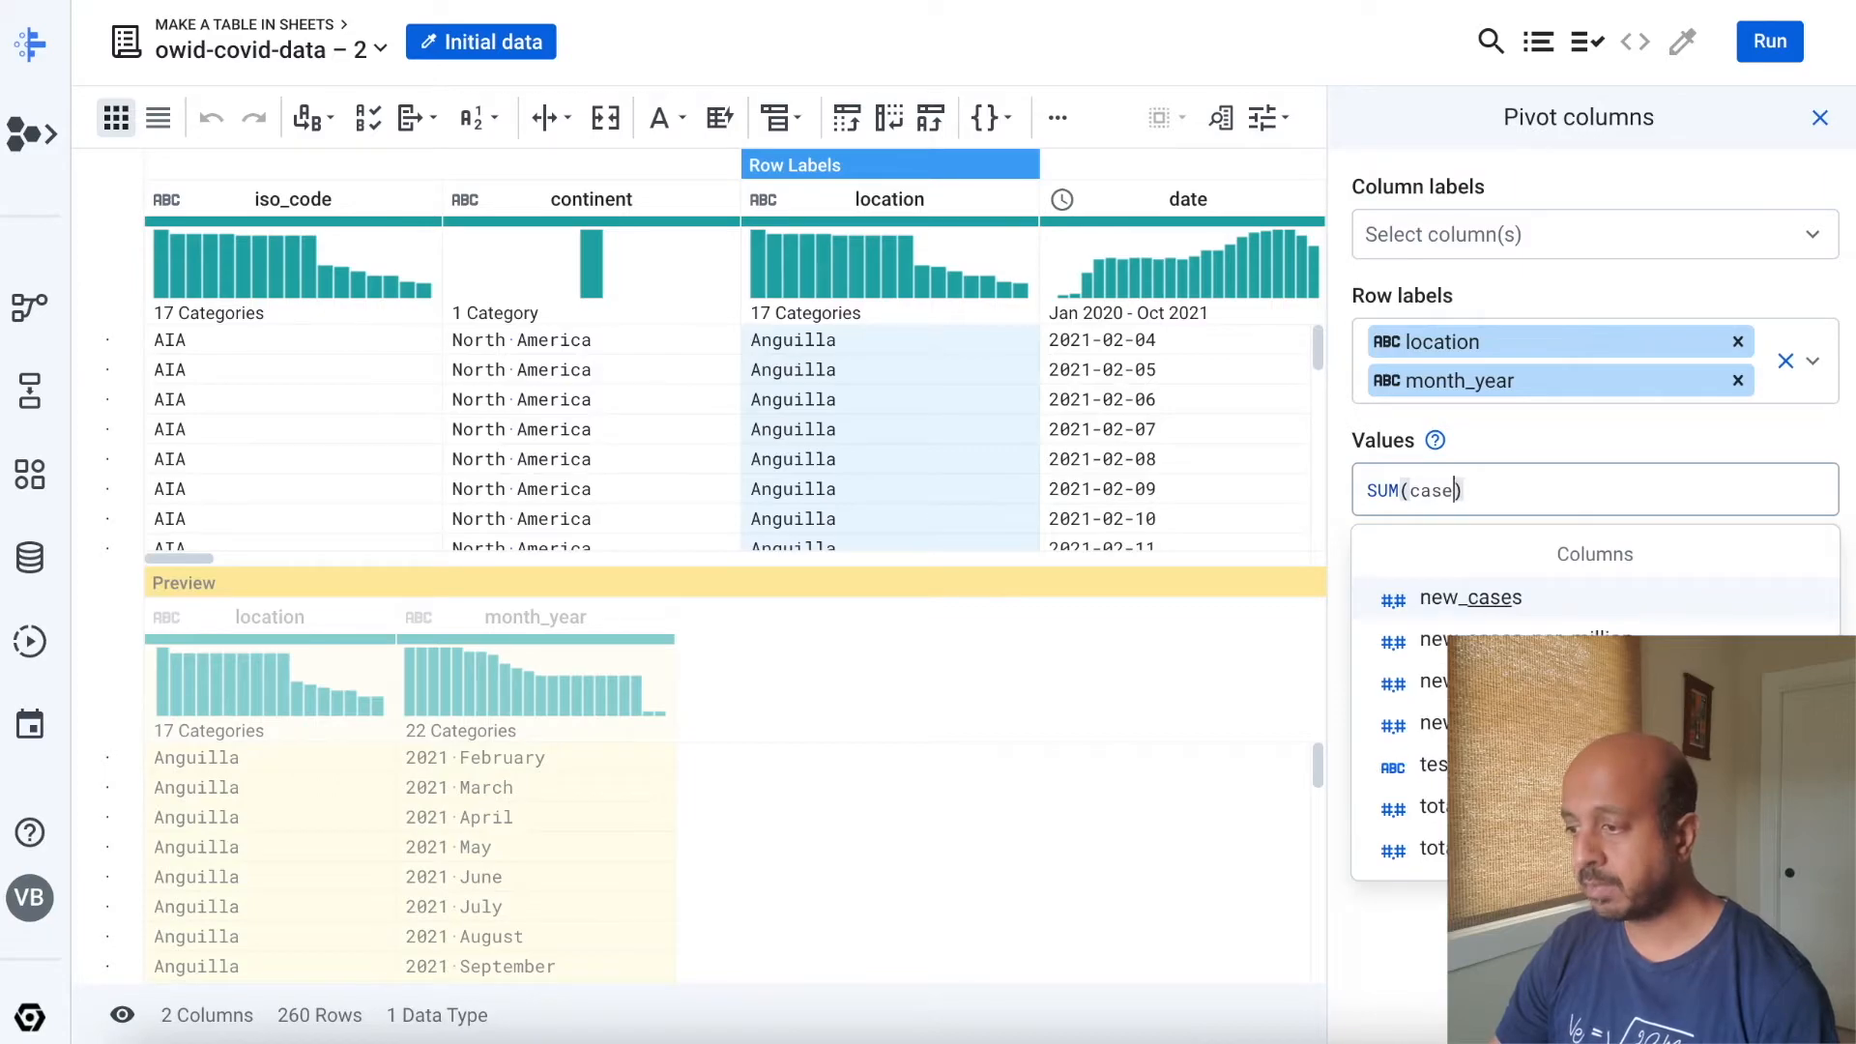
{"action": "key", "text": "Down"}
{"action": "key", "text": "Down"}
{"action": "key", "text": "Down"}
{"action": "key", "text": "Down"}
{"action": "key", "text": "Down"}
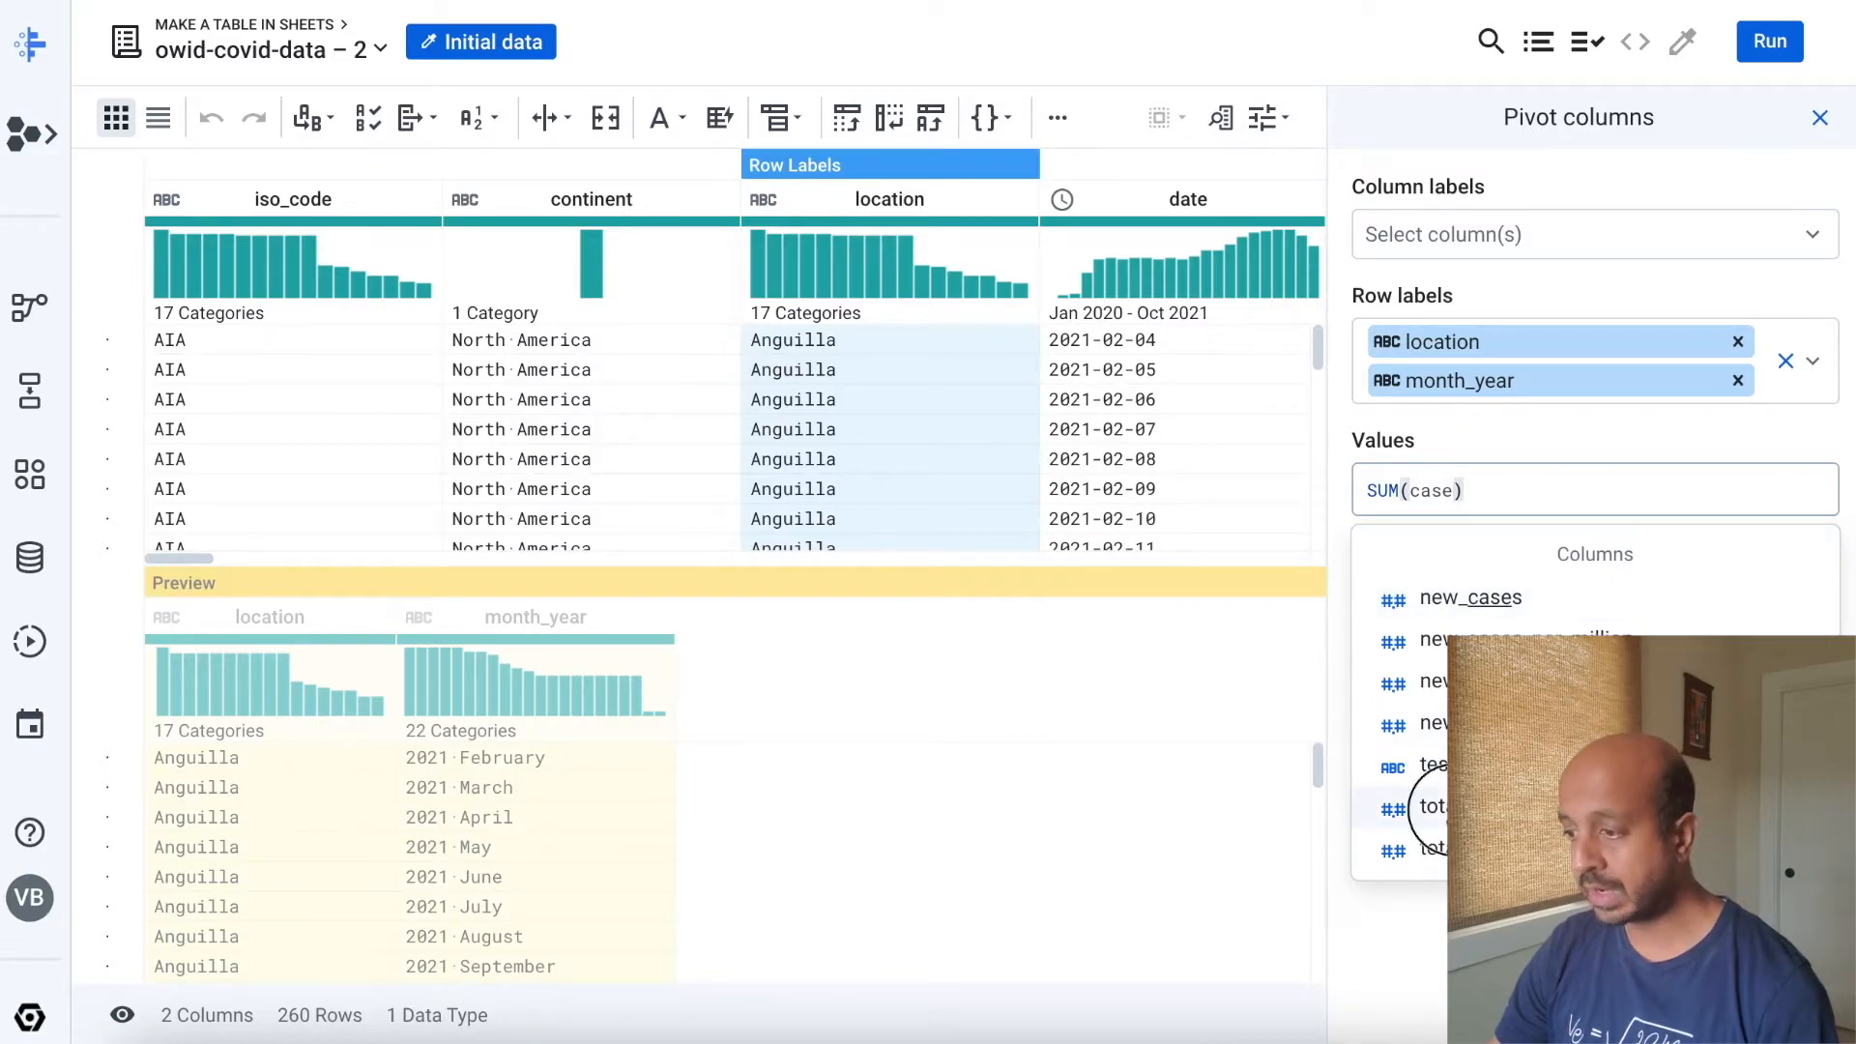
{"action": "key", "text": "Return"}
{"action": "key", "text": "Return"}
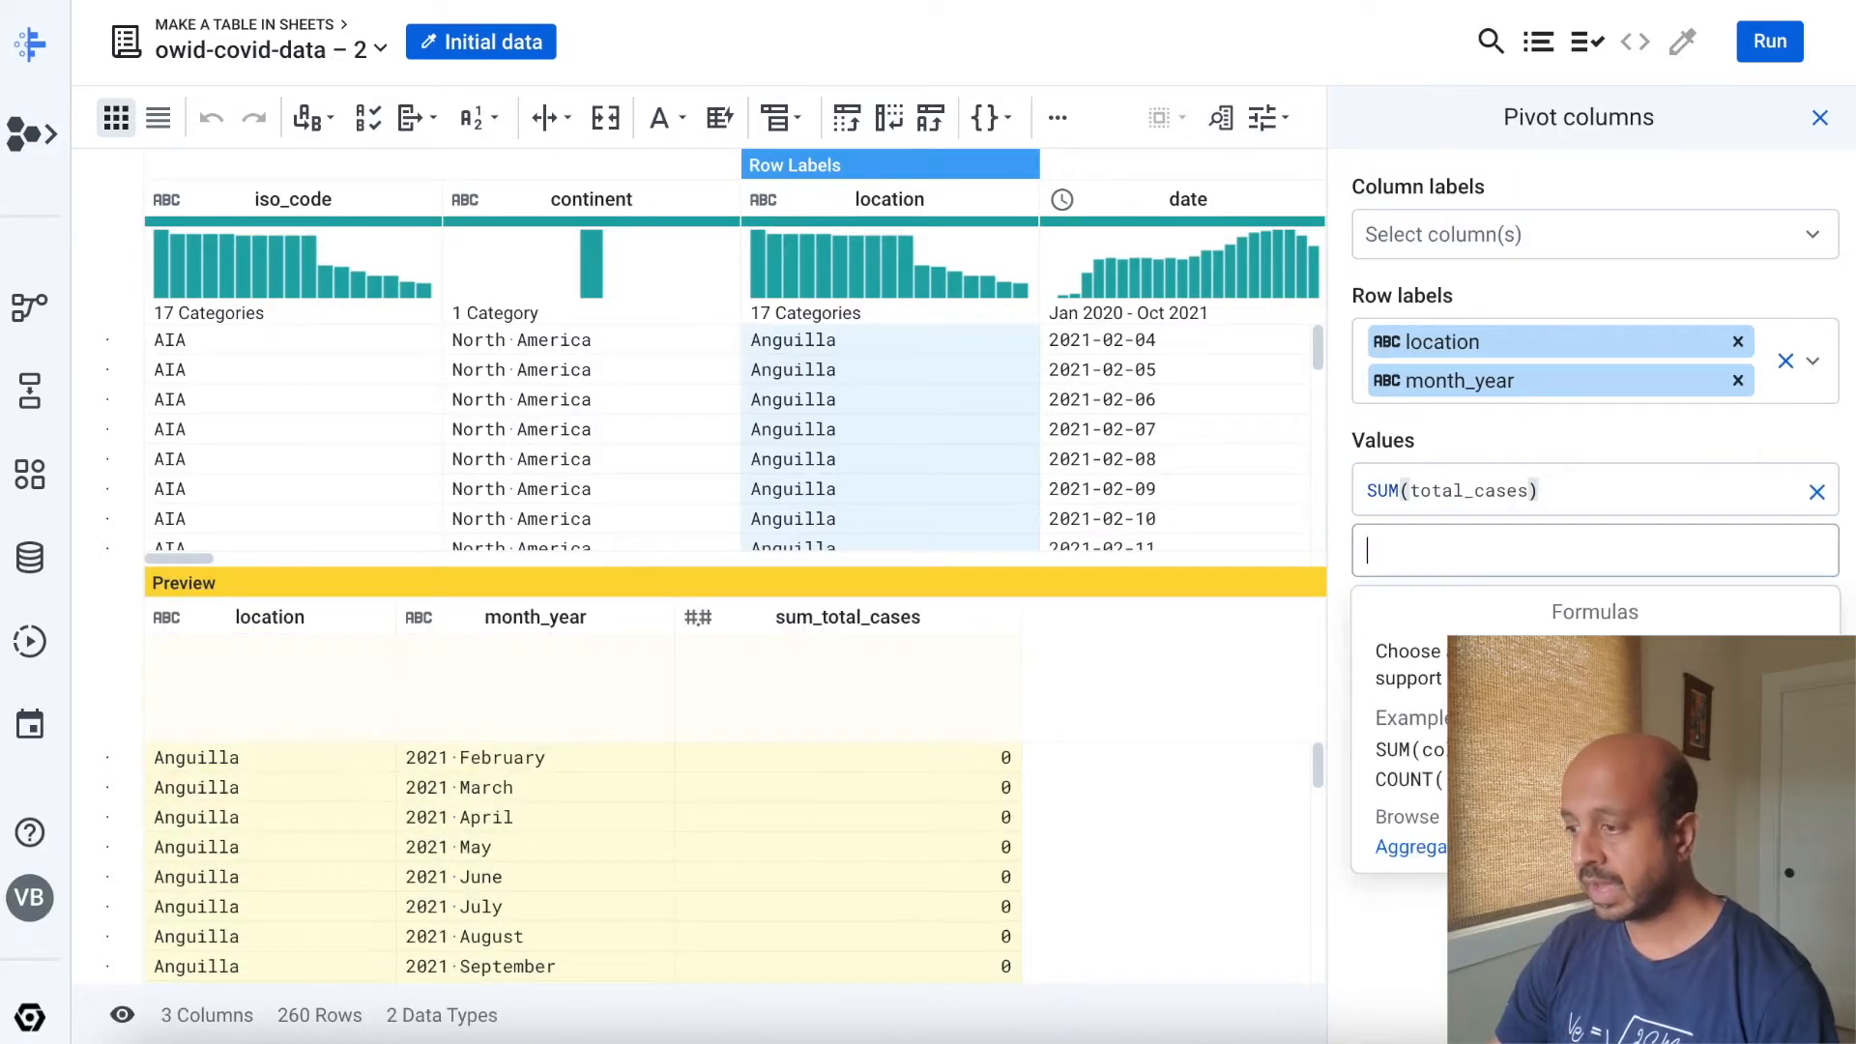
Add SUM(total_deaths) as a second pivot value and add the pivot step to the recipe.
{"action": "type", "text": "su"}
{"action": "key", "text": "Return"}
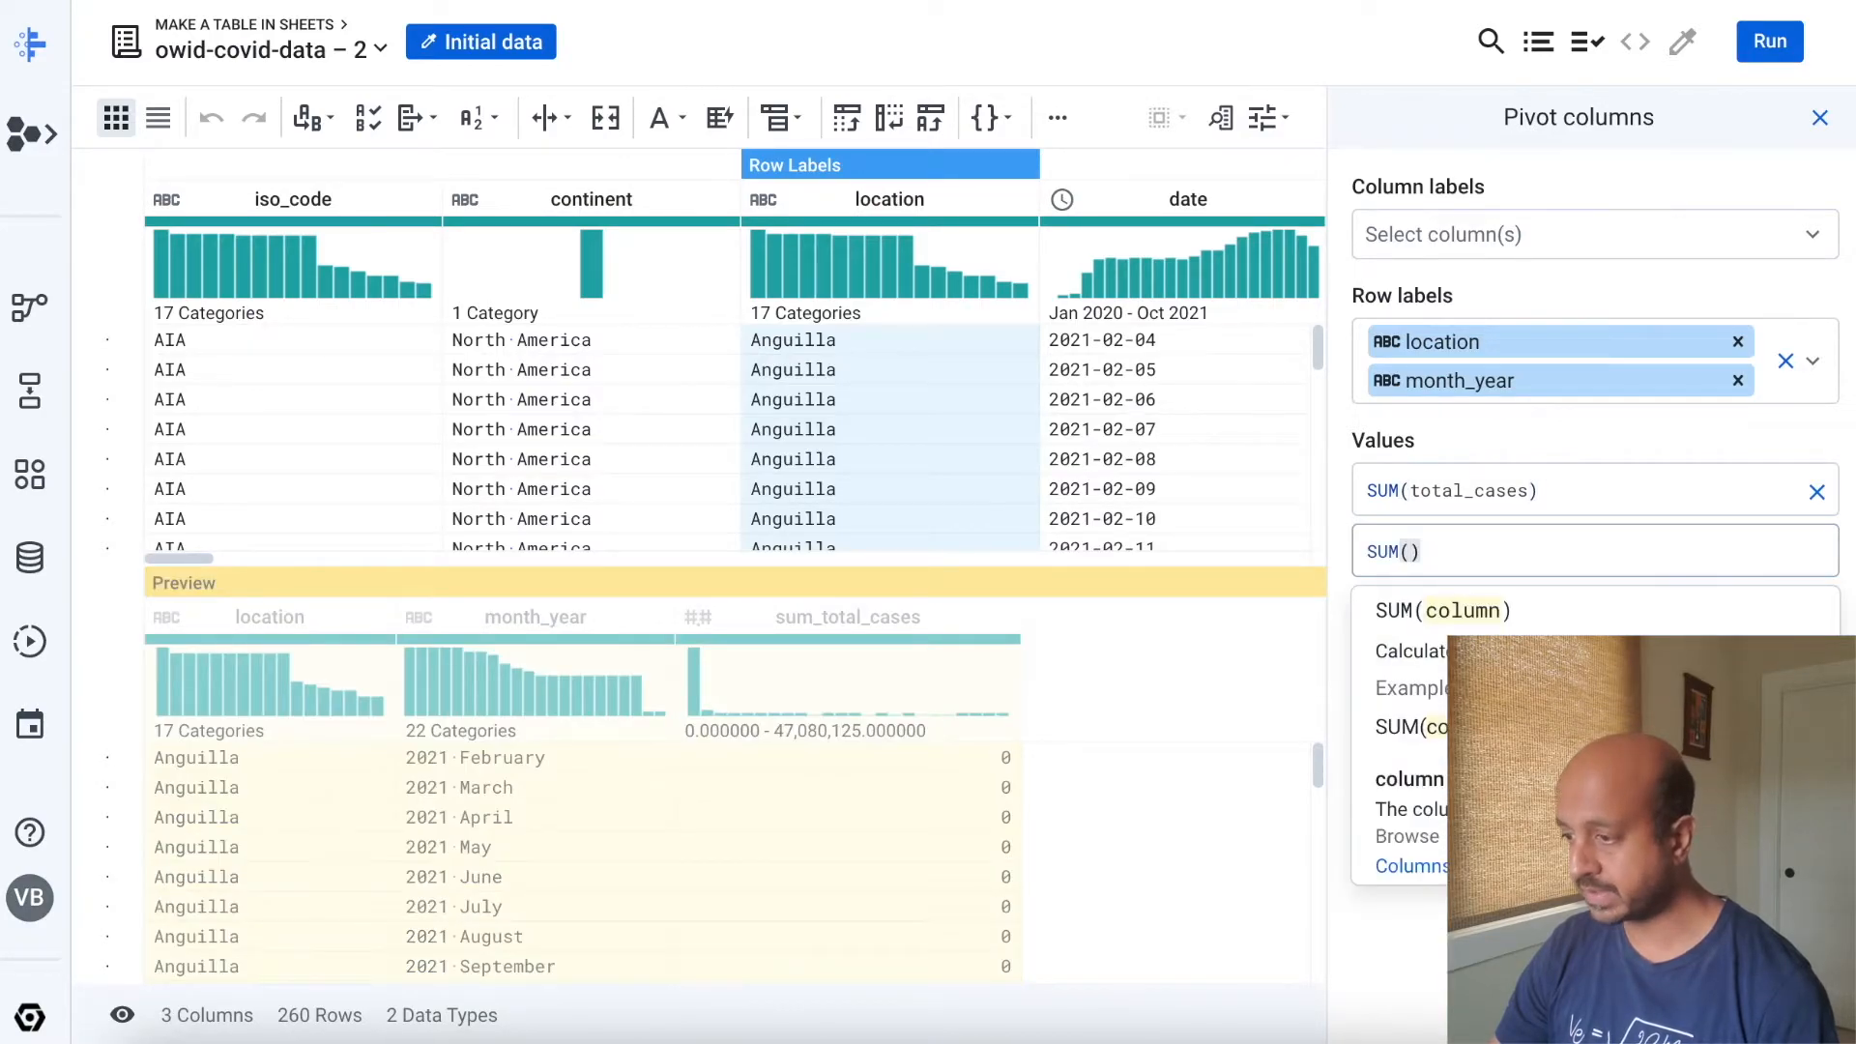
{"action": "type", "text": "tot"}
{"action": "key", "text": "Down"}
{"action": "key", "text": "Down"}
{"action": "key", "text": "Down"}
{"action": "key", "text": "Down"}
{"action": "key", "text": "Up"}
{"action": "key", "text": "Up"}
{"action": "key", "text": "Up"}
{"action": "key", "text": "Up"}
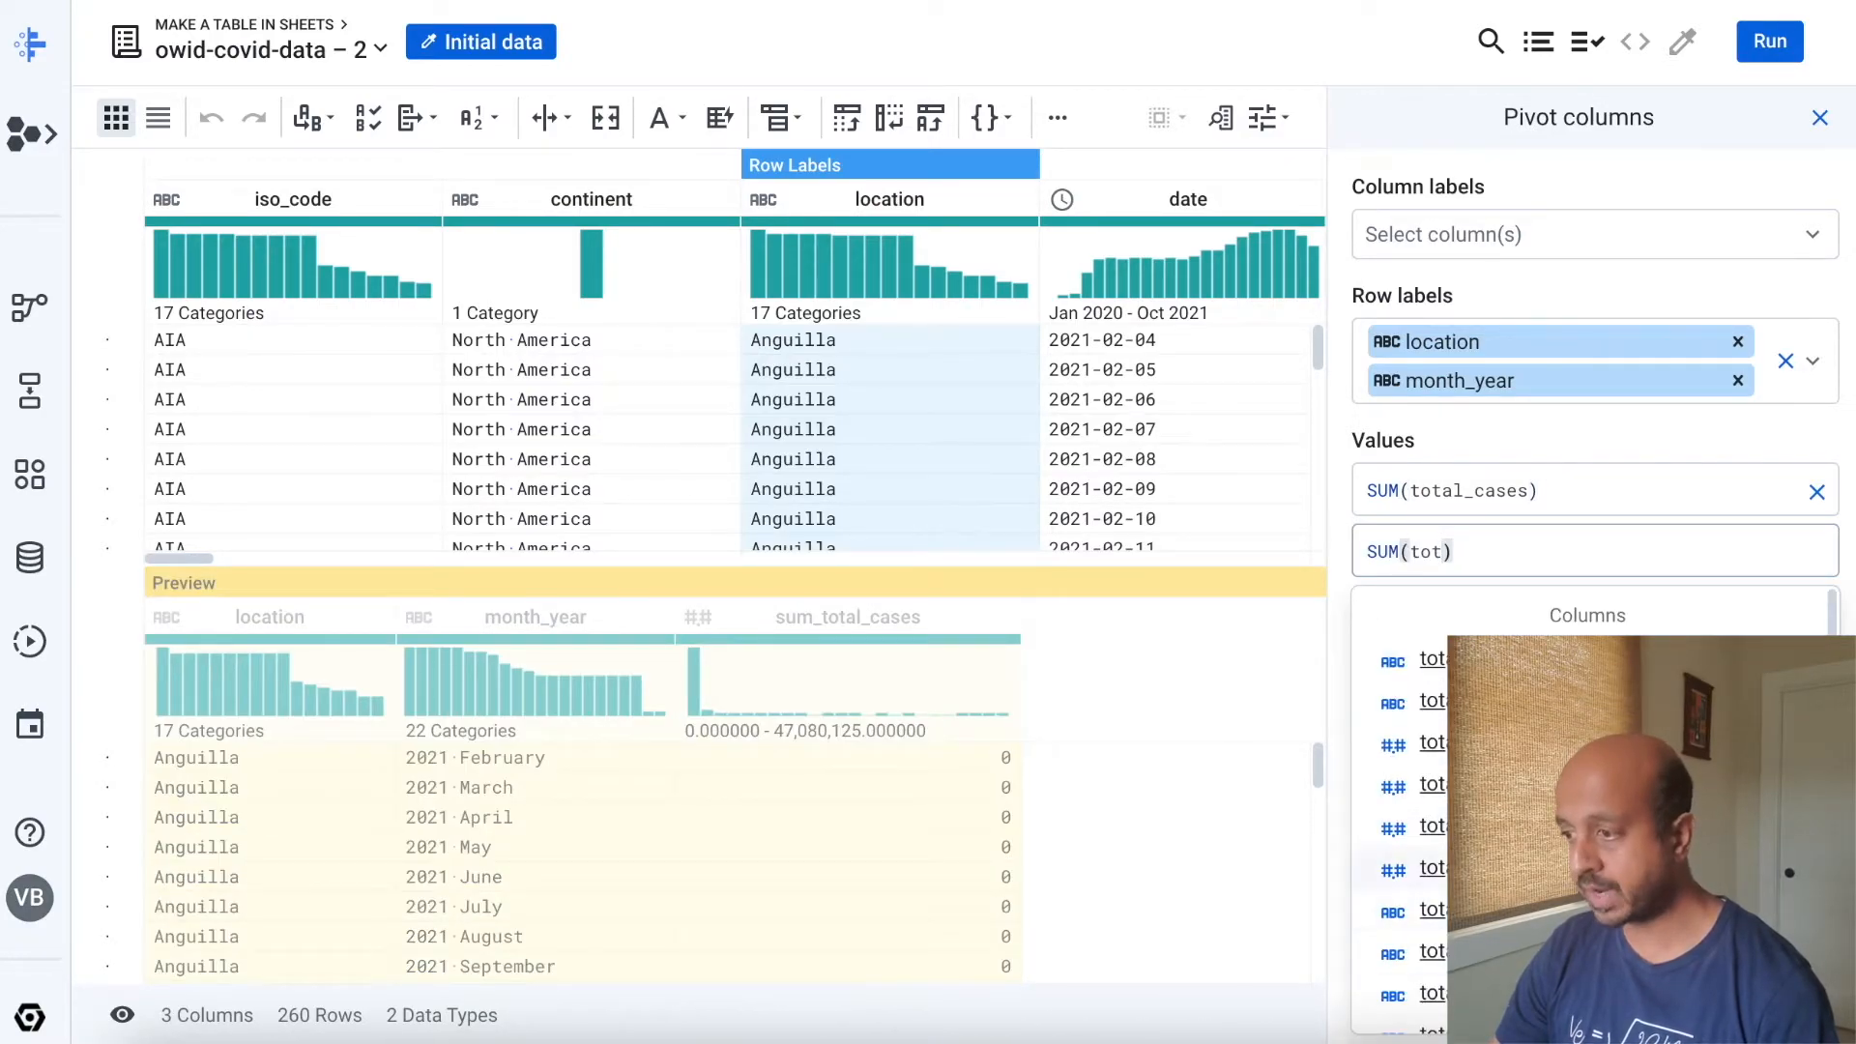
{"action": "key", "text": "Return"}
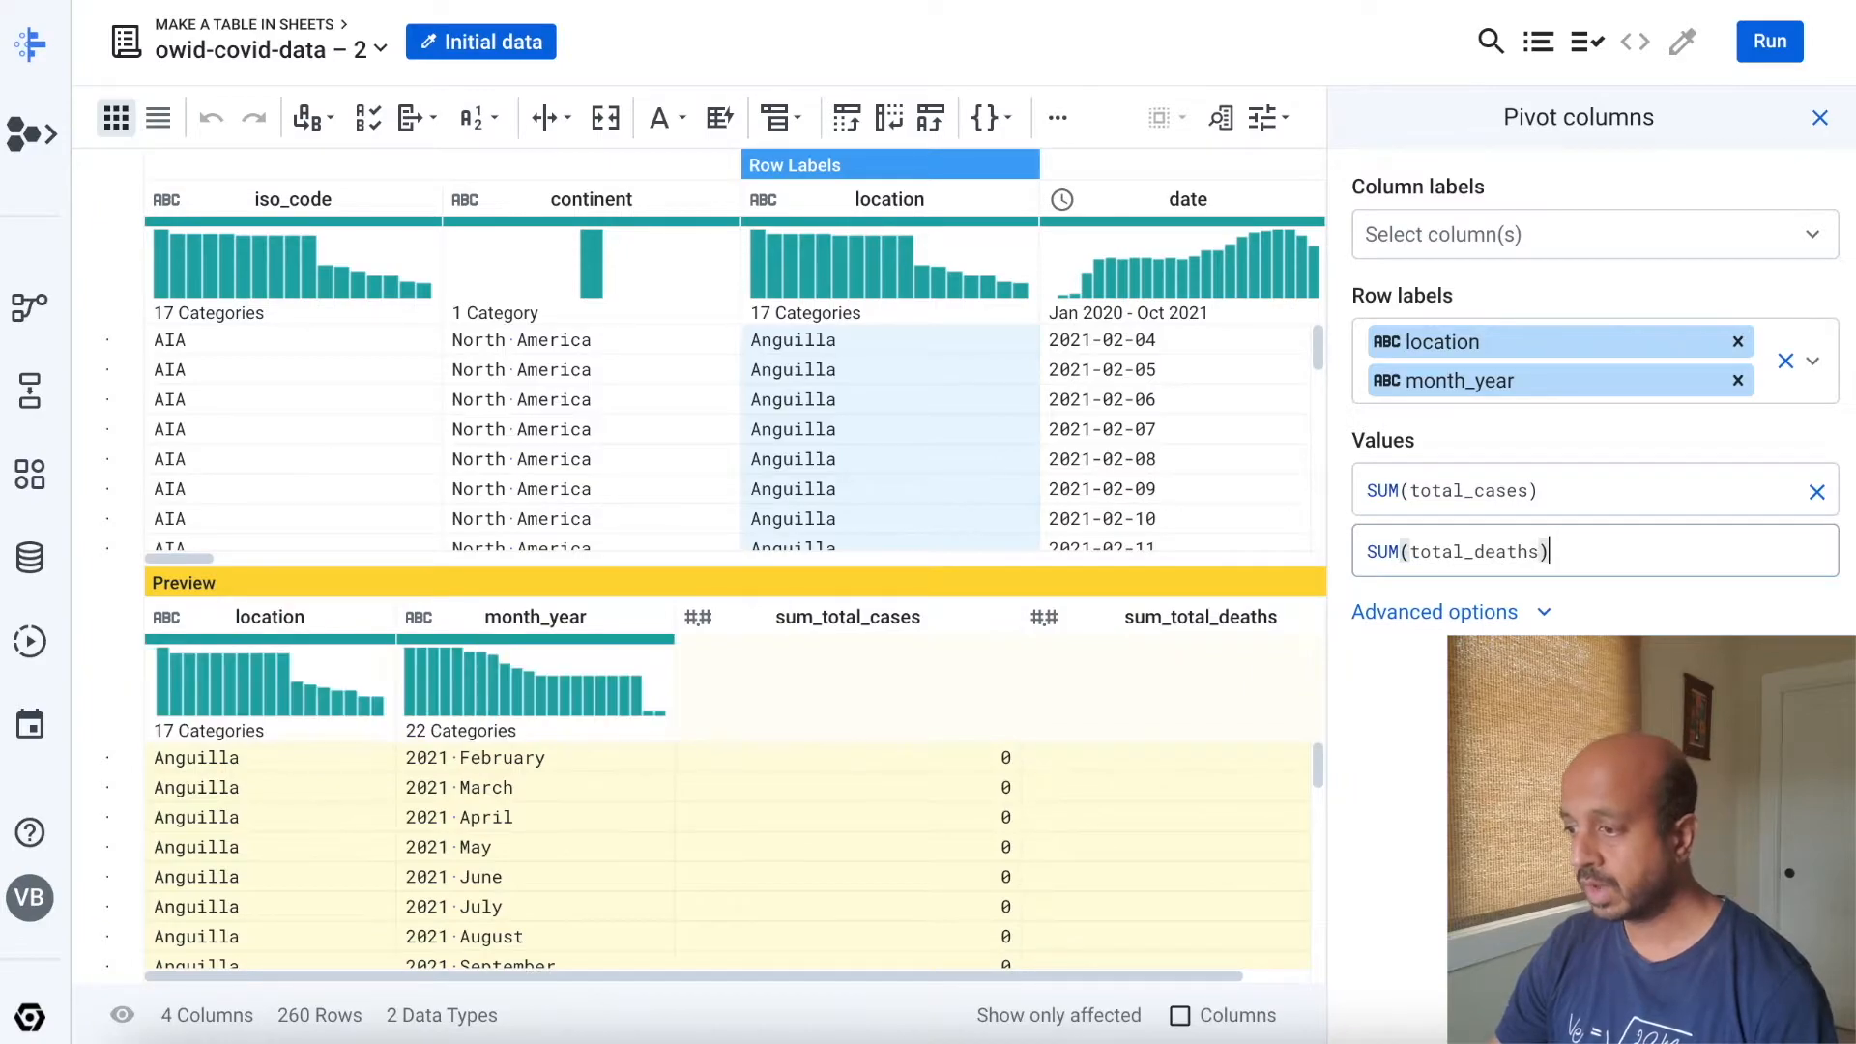
{"action": "scroll", "coordinate": [1025, 878], "scroll_direction": "down", "scroll_amount": 3}
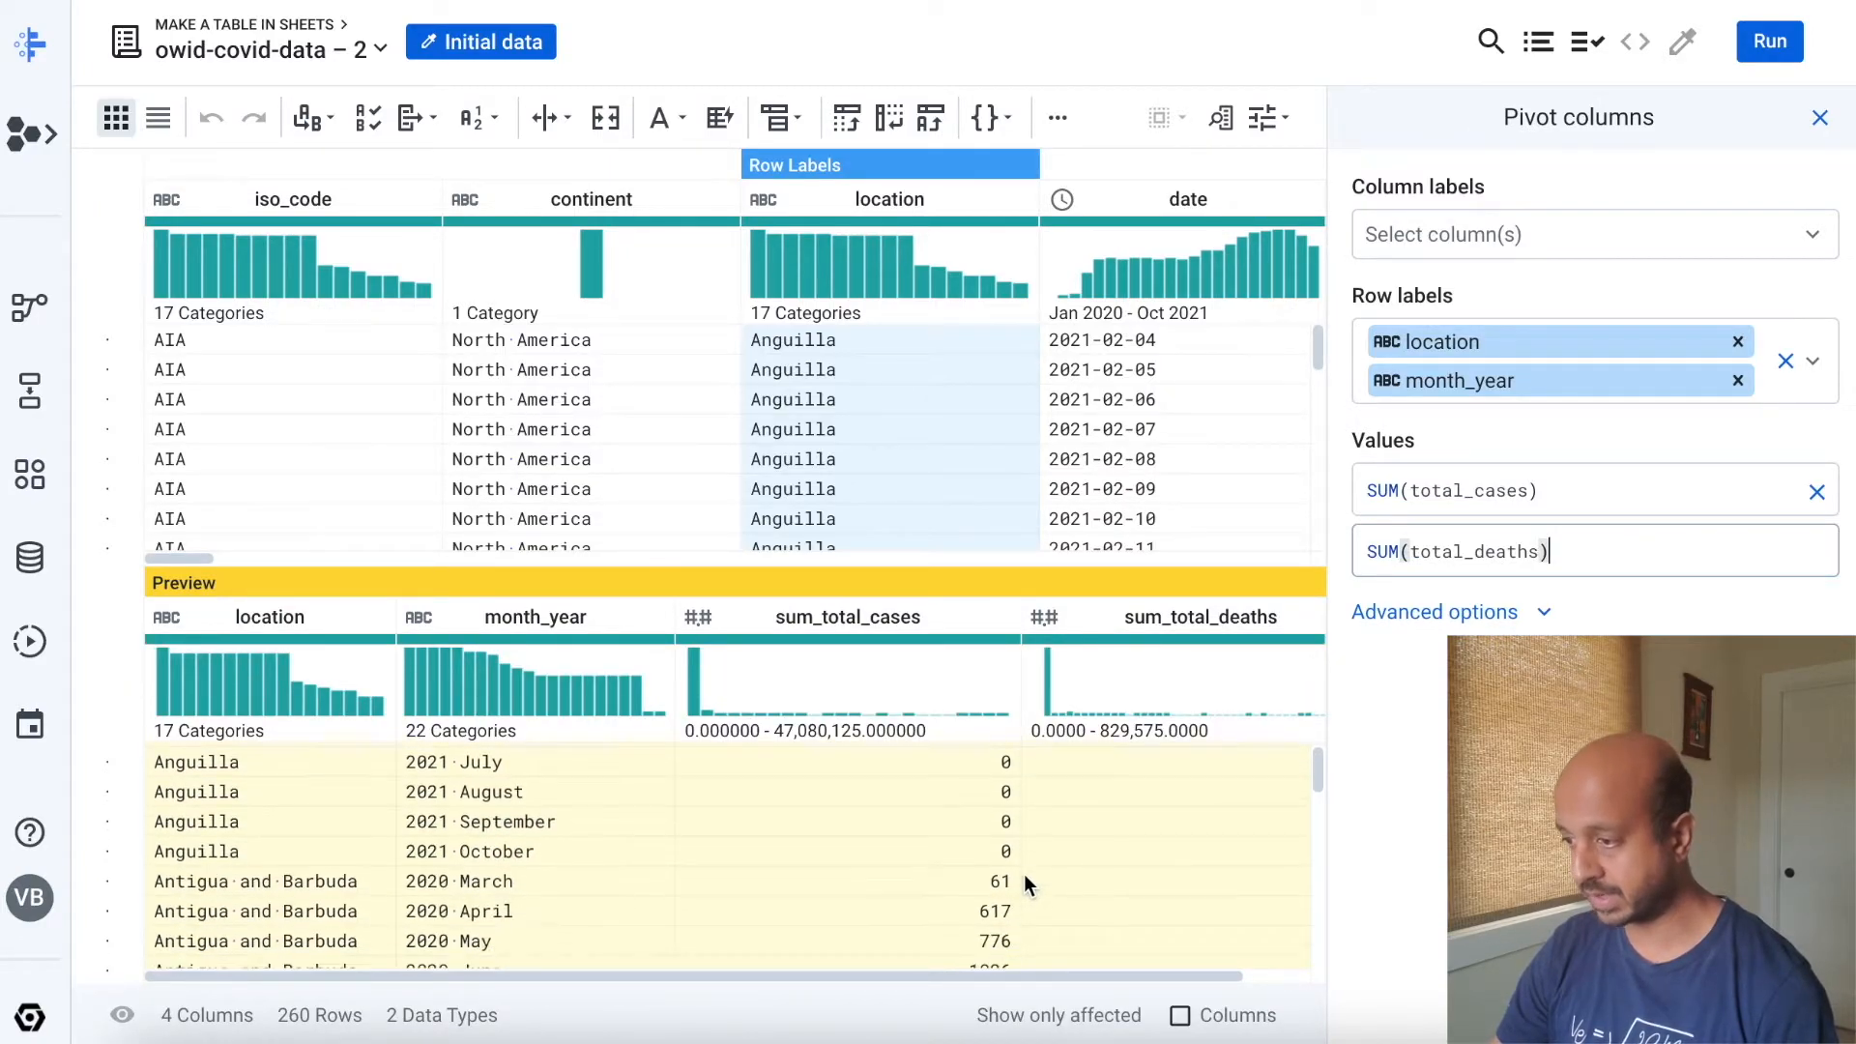
{"action": "scroll", "coordinate": [1025, 878], "scroll_direction": "up", "scroll_amount": 3}
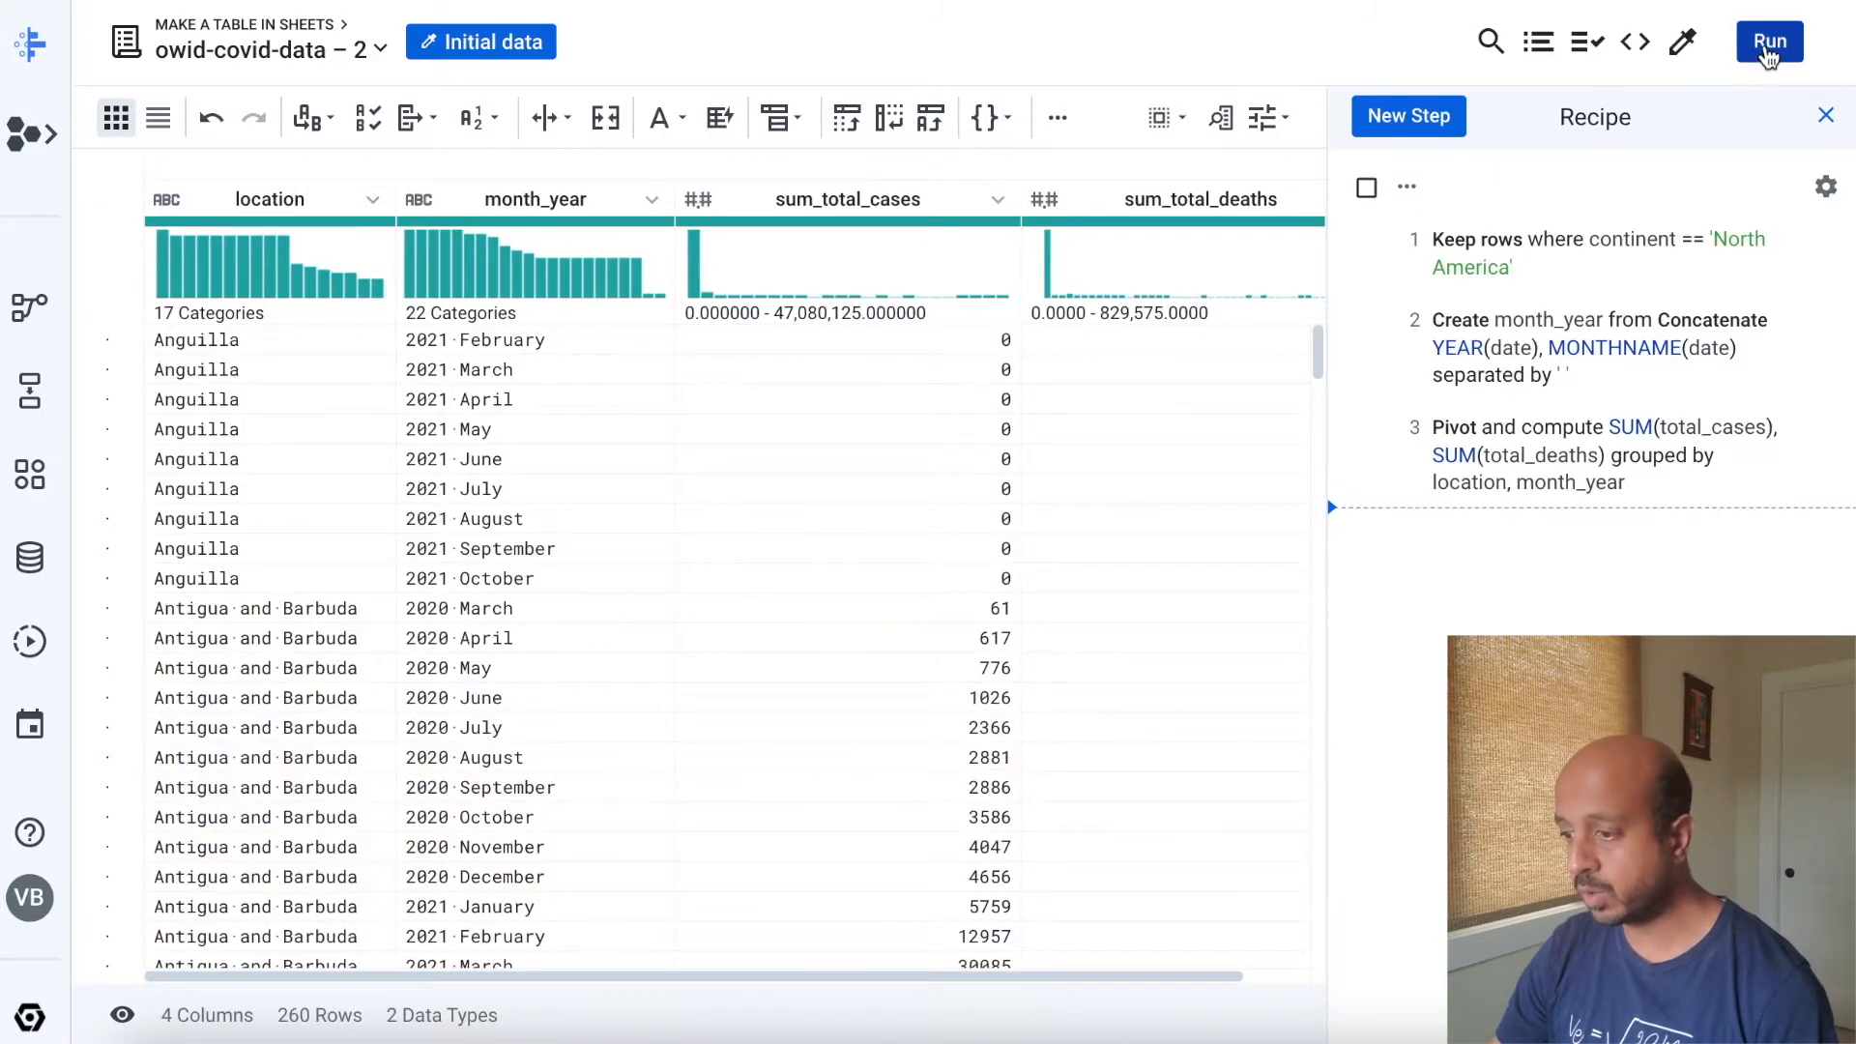
Start running the job and edit its CSV publishing action to create a new table in BigQuery's default dataset.
{"action": "left_click", "coordinate": [1769, 44]}
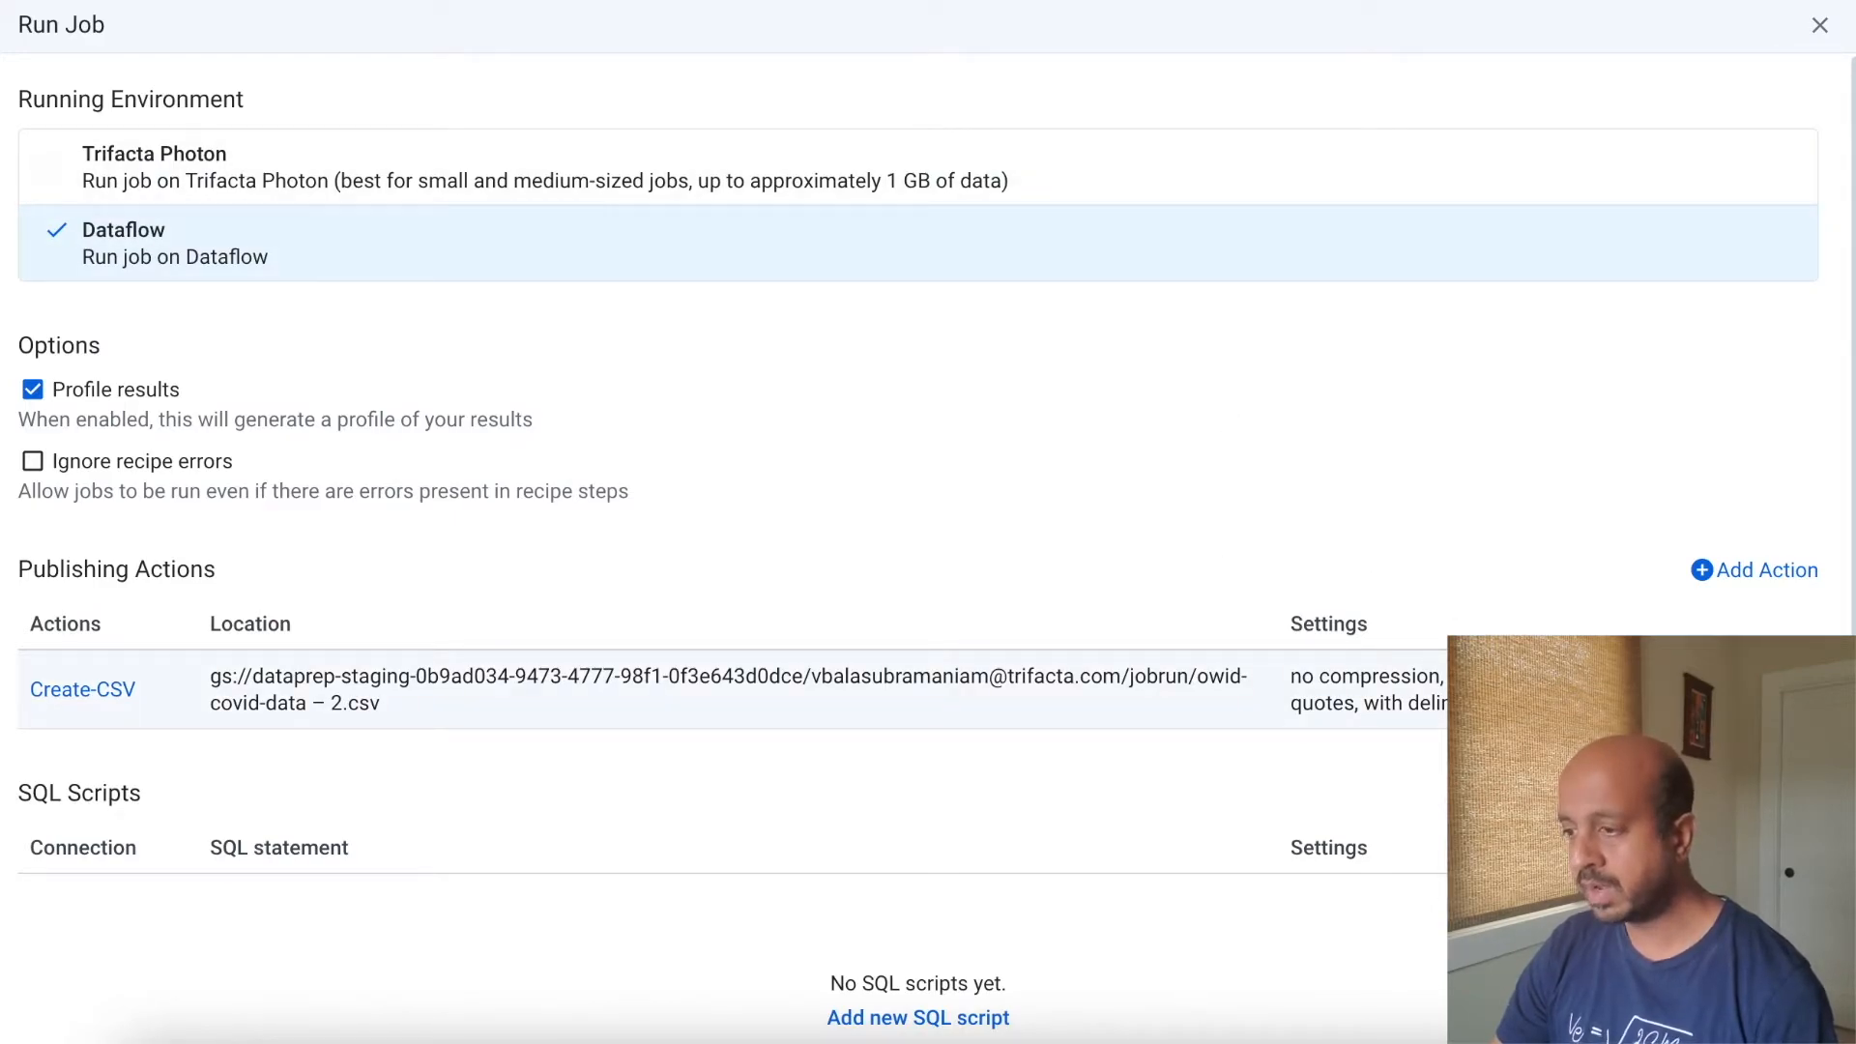
{"action": "left_click", "coordinate": [1714, 689]}
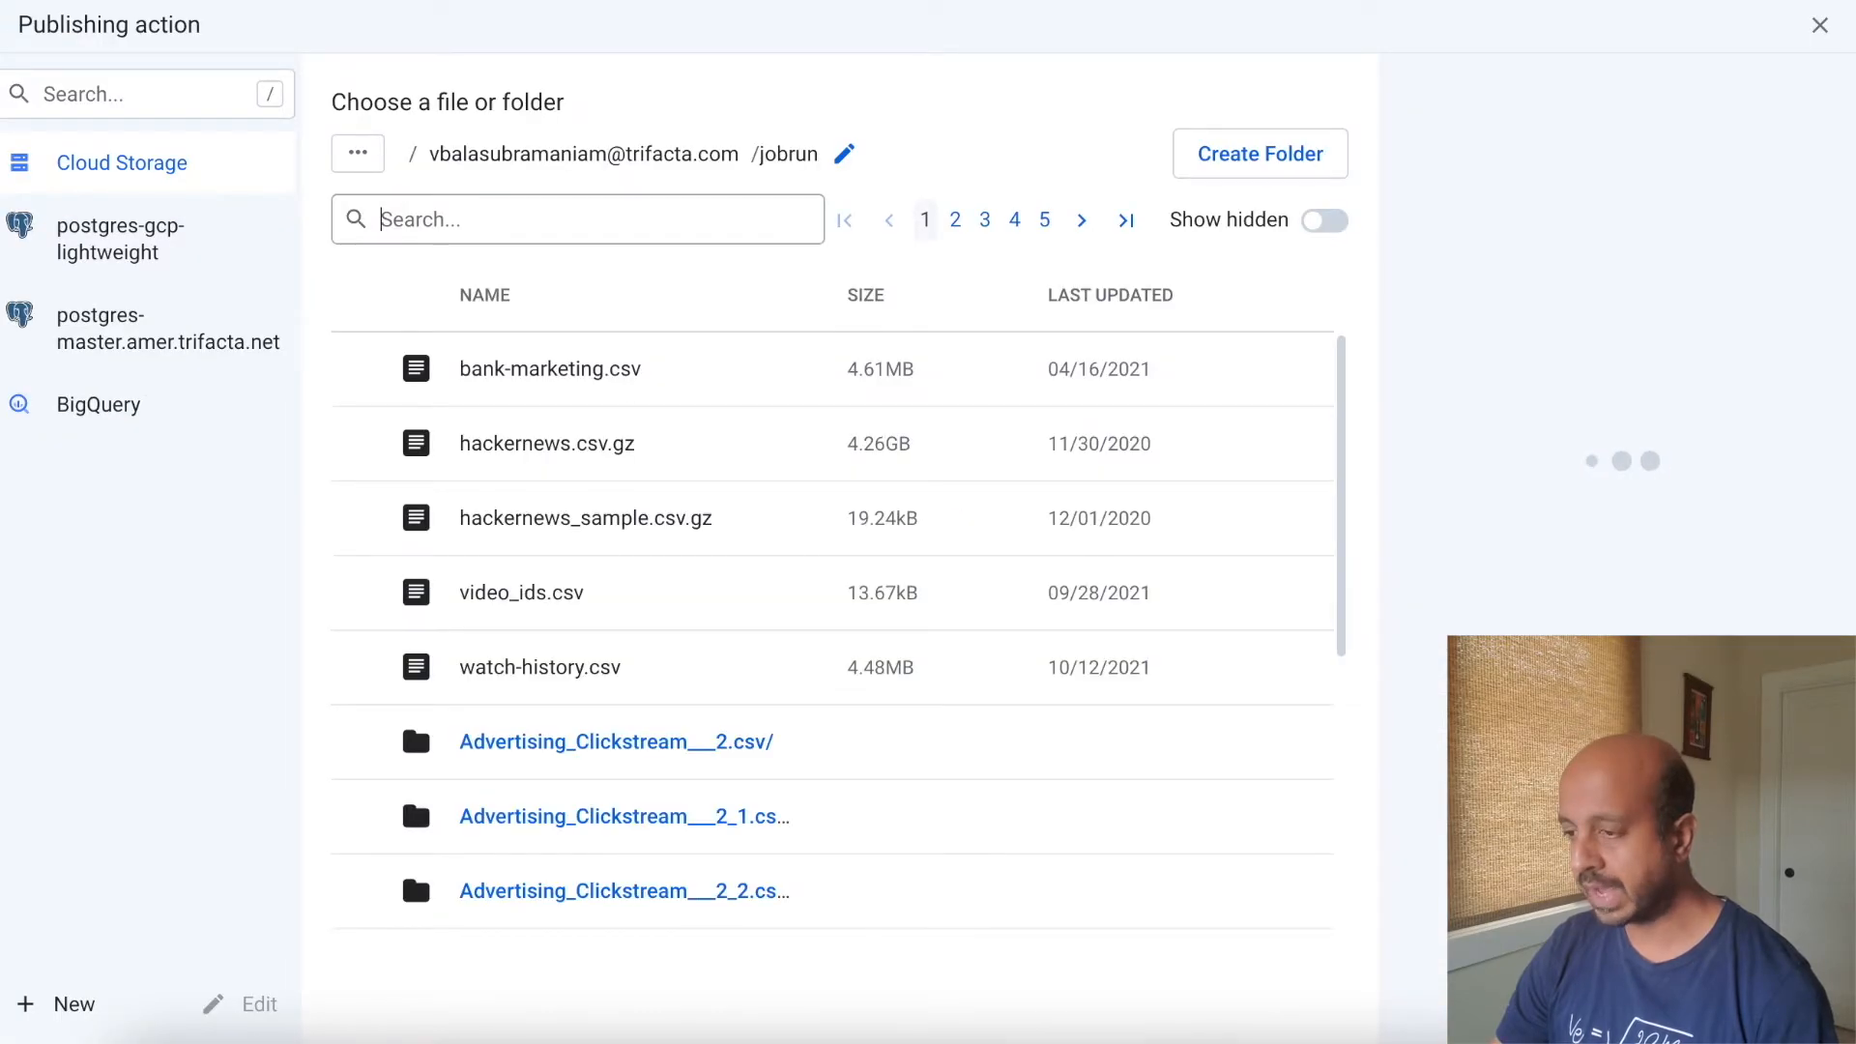
{"action": "left_click", "coordinate": [81, 404]}
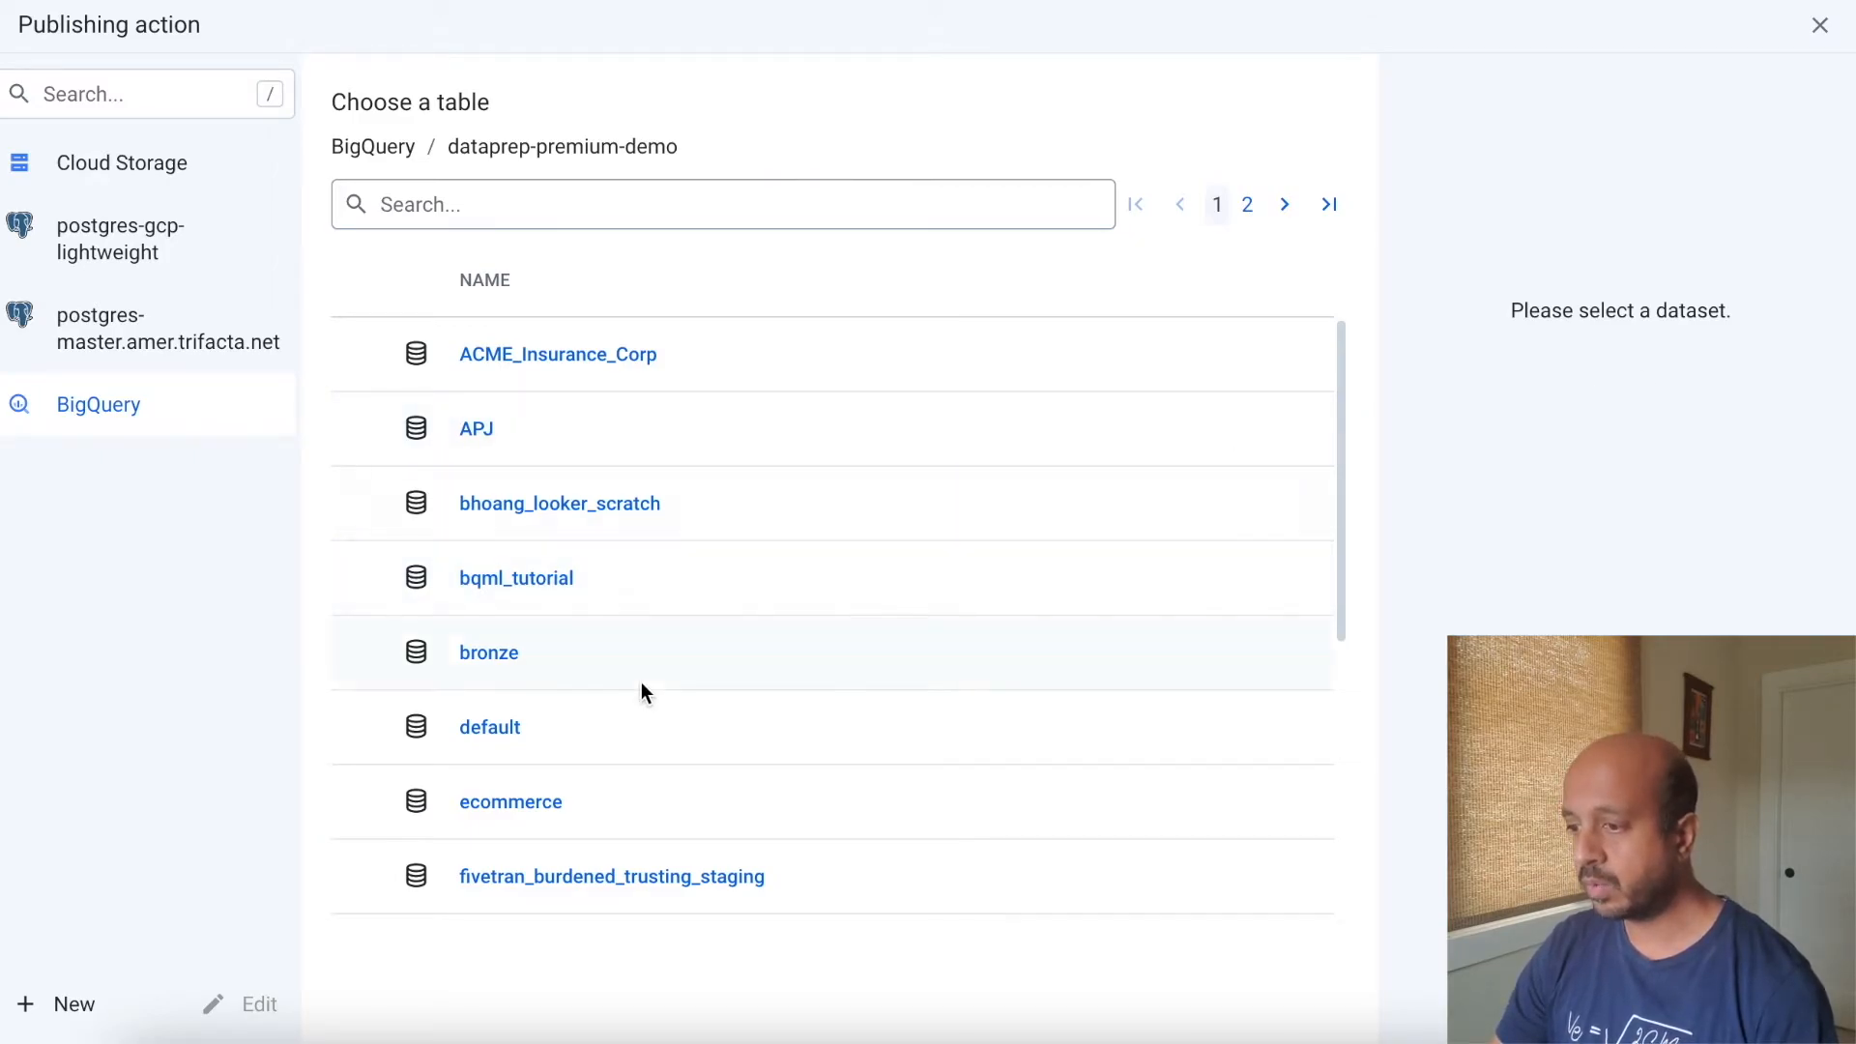
{"action": "left_click", "coordinate": [490, 728]}
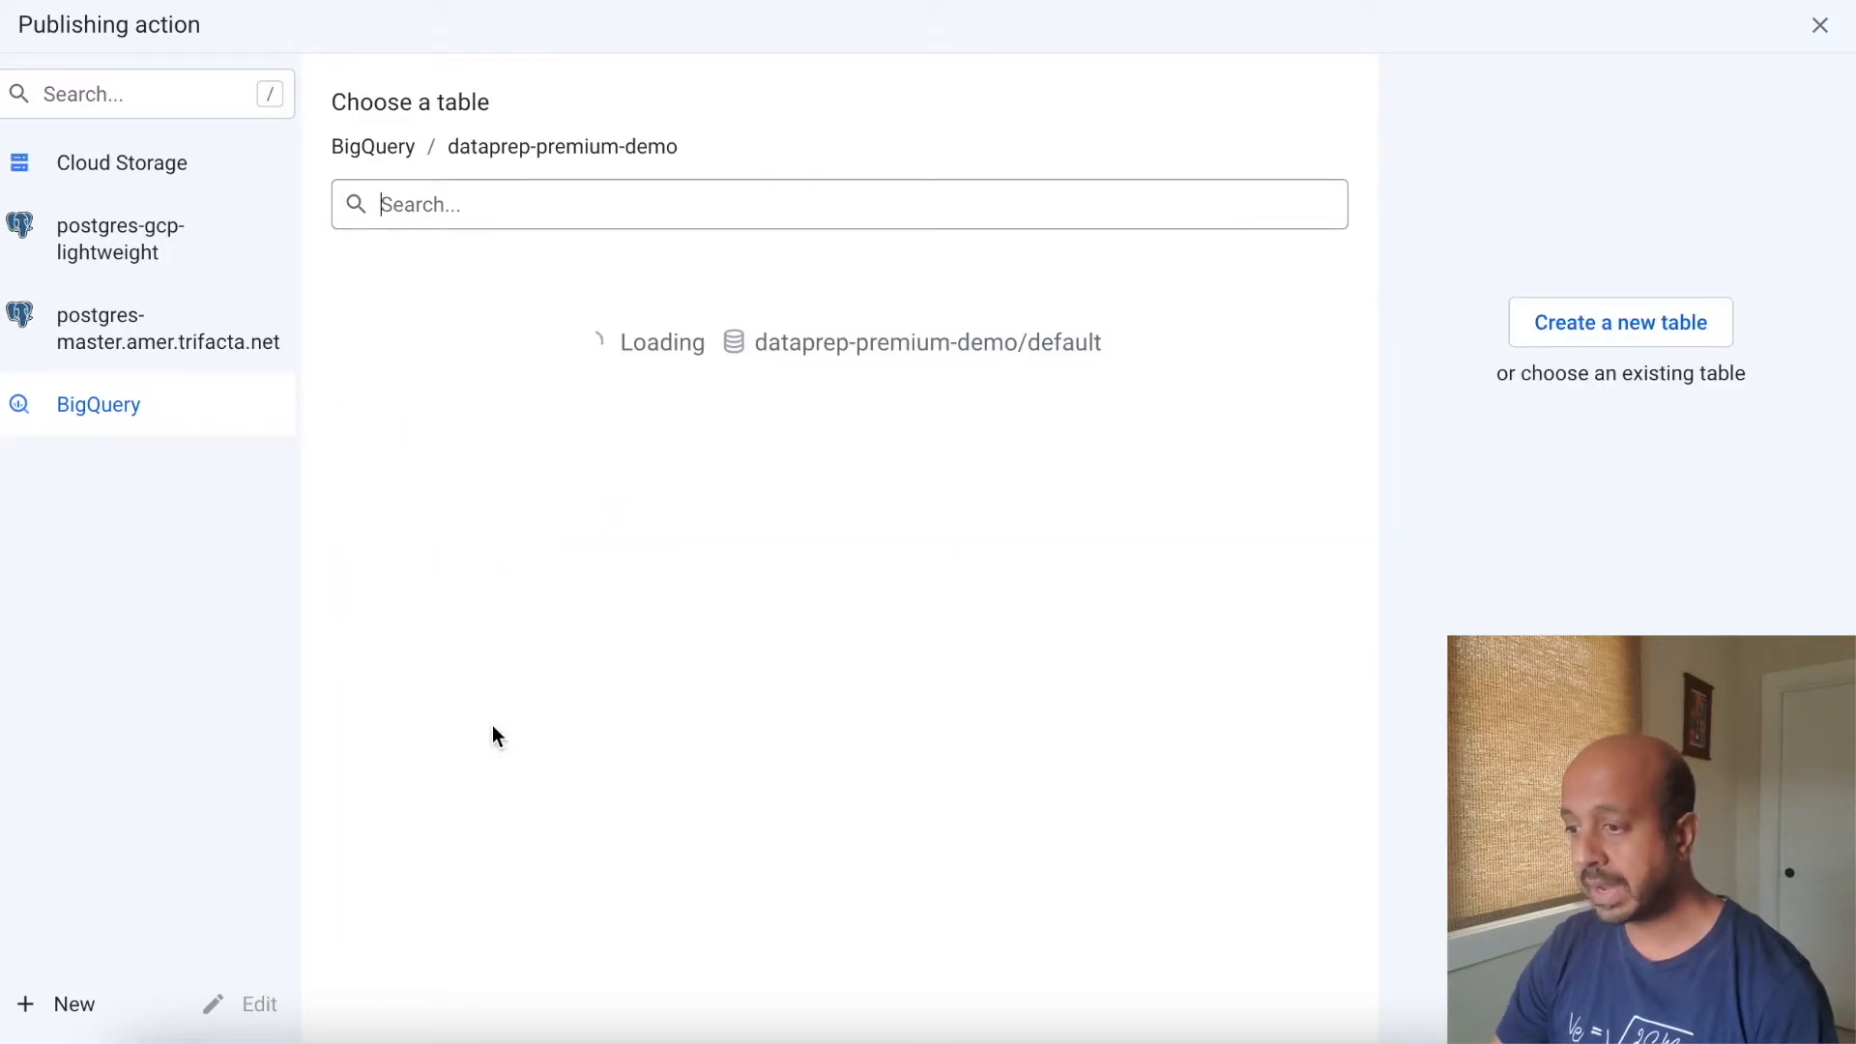
{"action": "left_click", "coordinate": [1626, 327]}
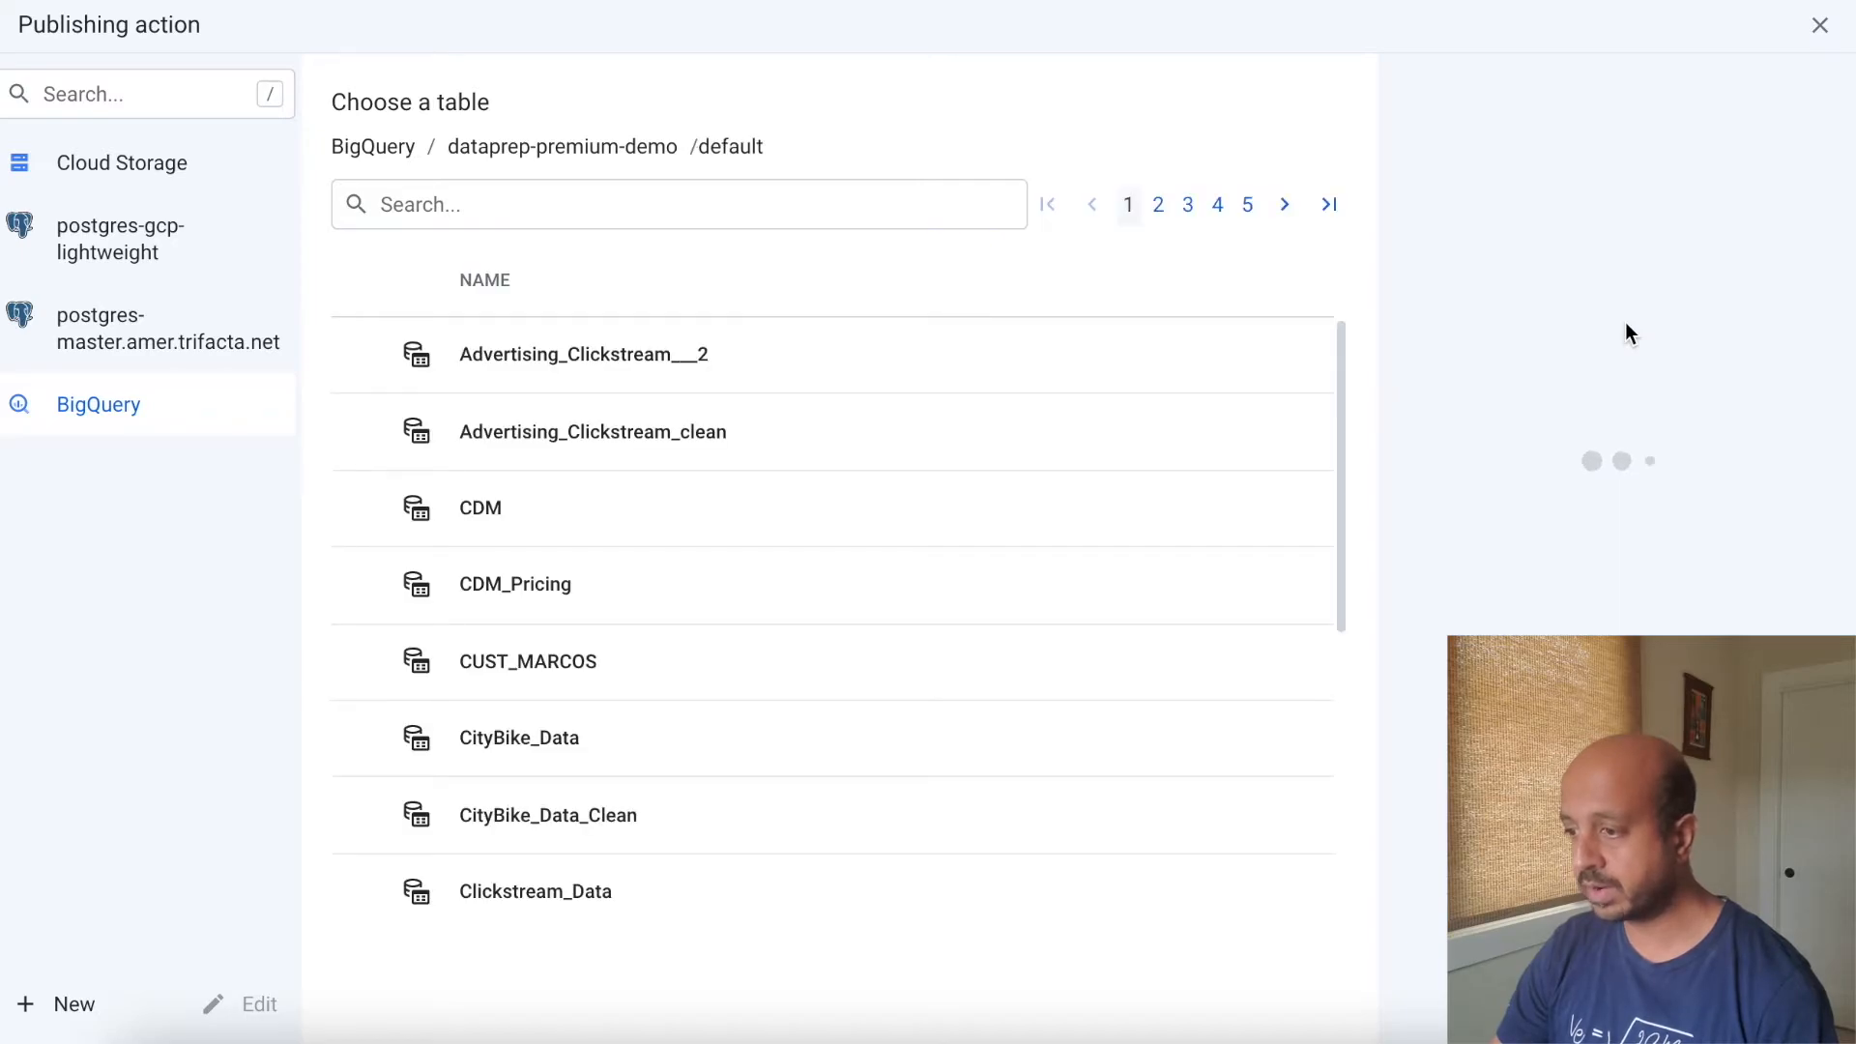
Name the output table owid_covid_data_north_america and select the write option listed after Truncate the table every run.
{"action": "left_click", "coordinate": [1547, 734]}
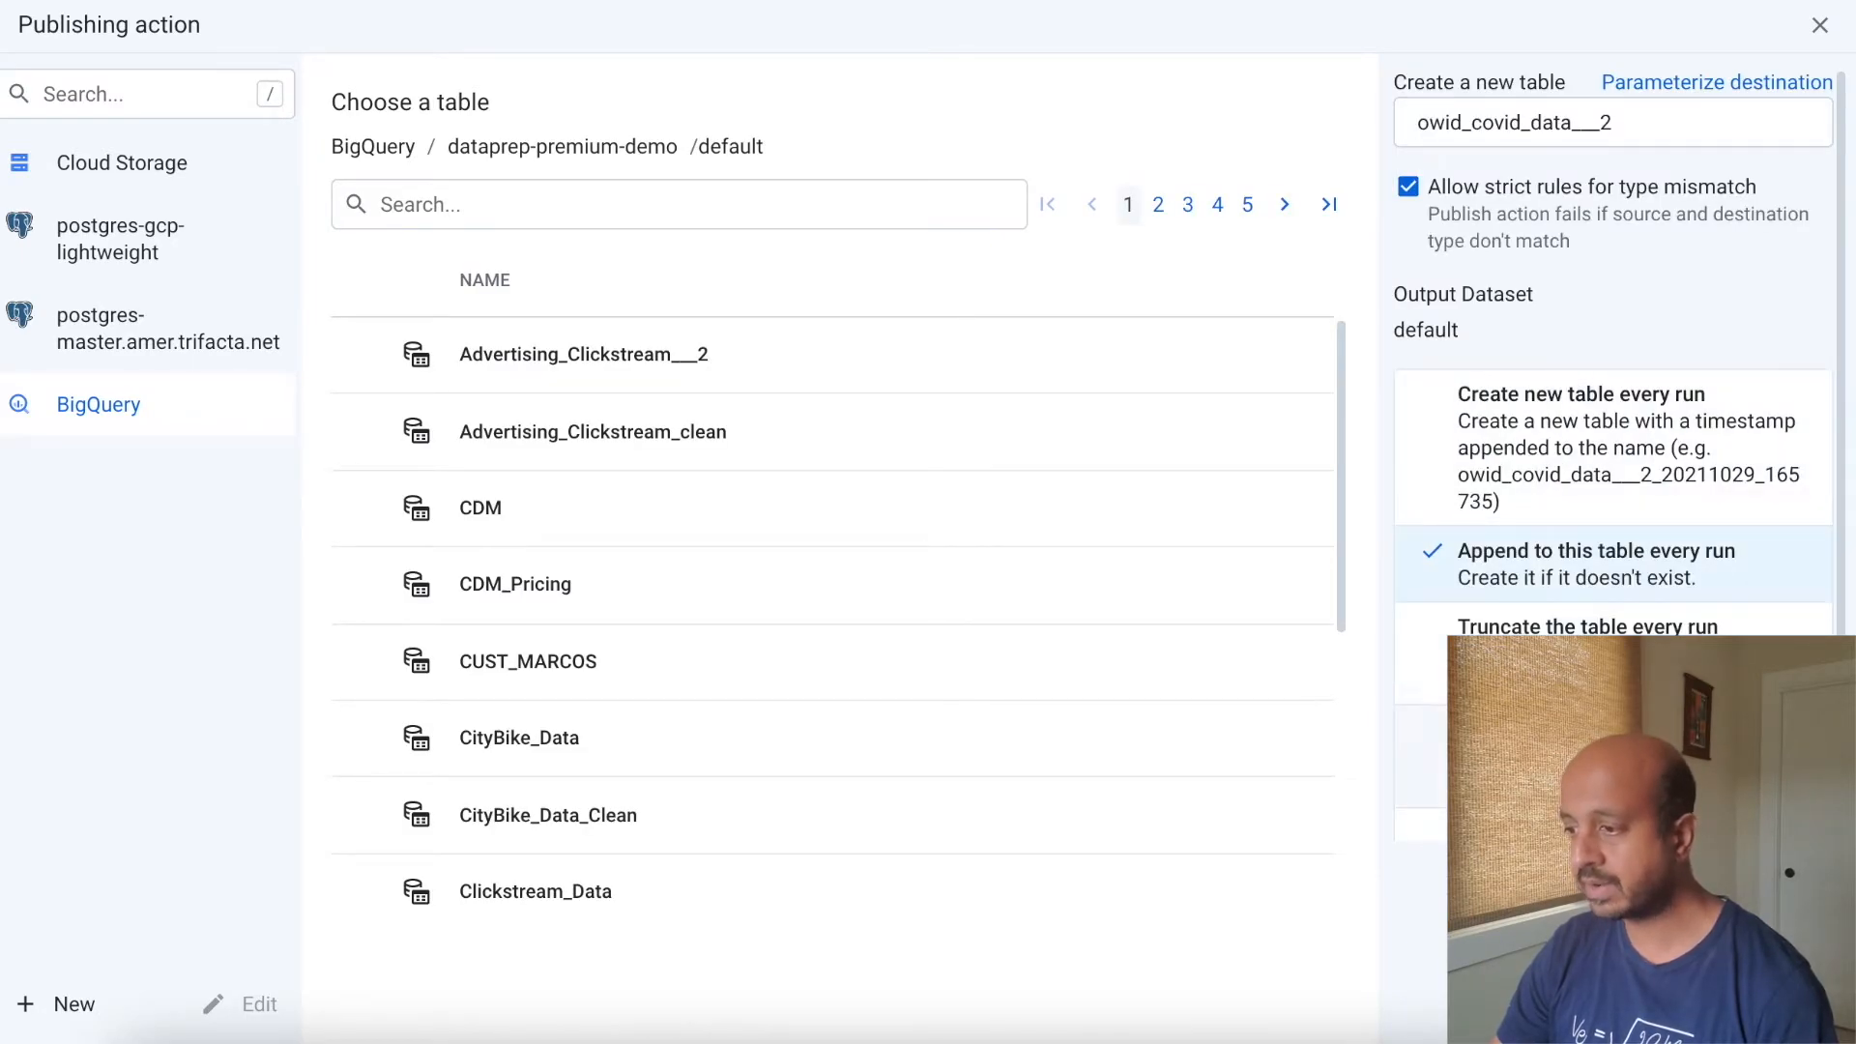
{"action": "left_click", "coordinate": [1585, 137]}
{"action": "left_click", "coordinate": [1644, 126], "text": "shift"}
{"action": "type", "text": "noe"}
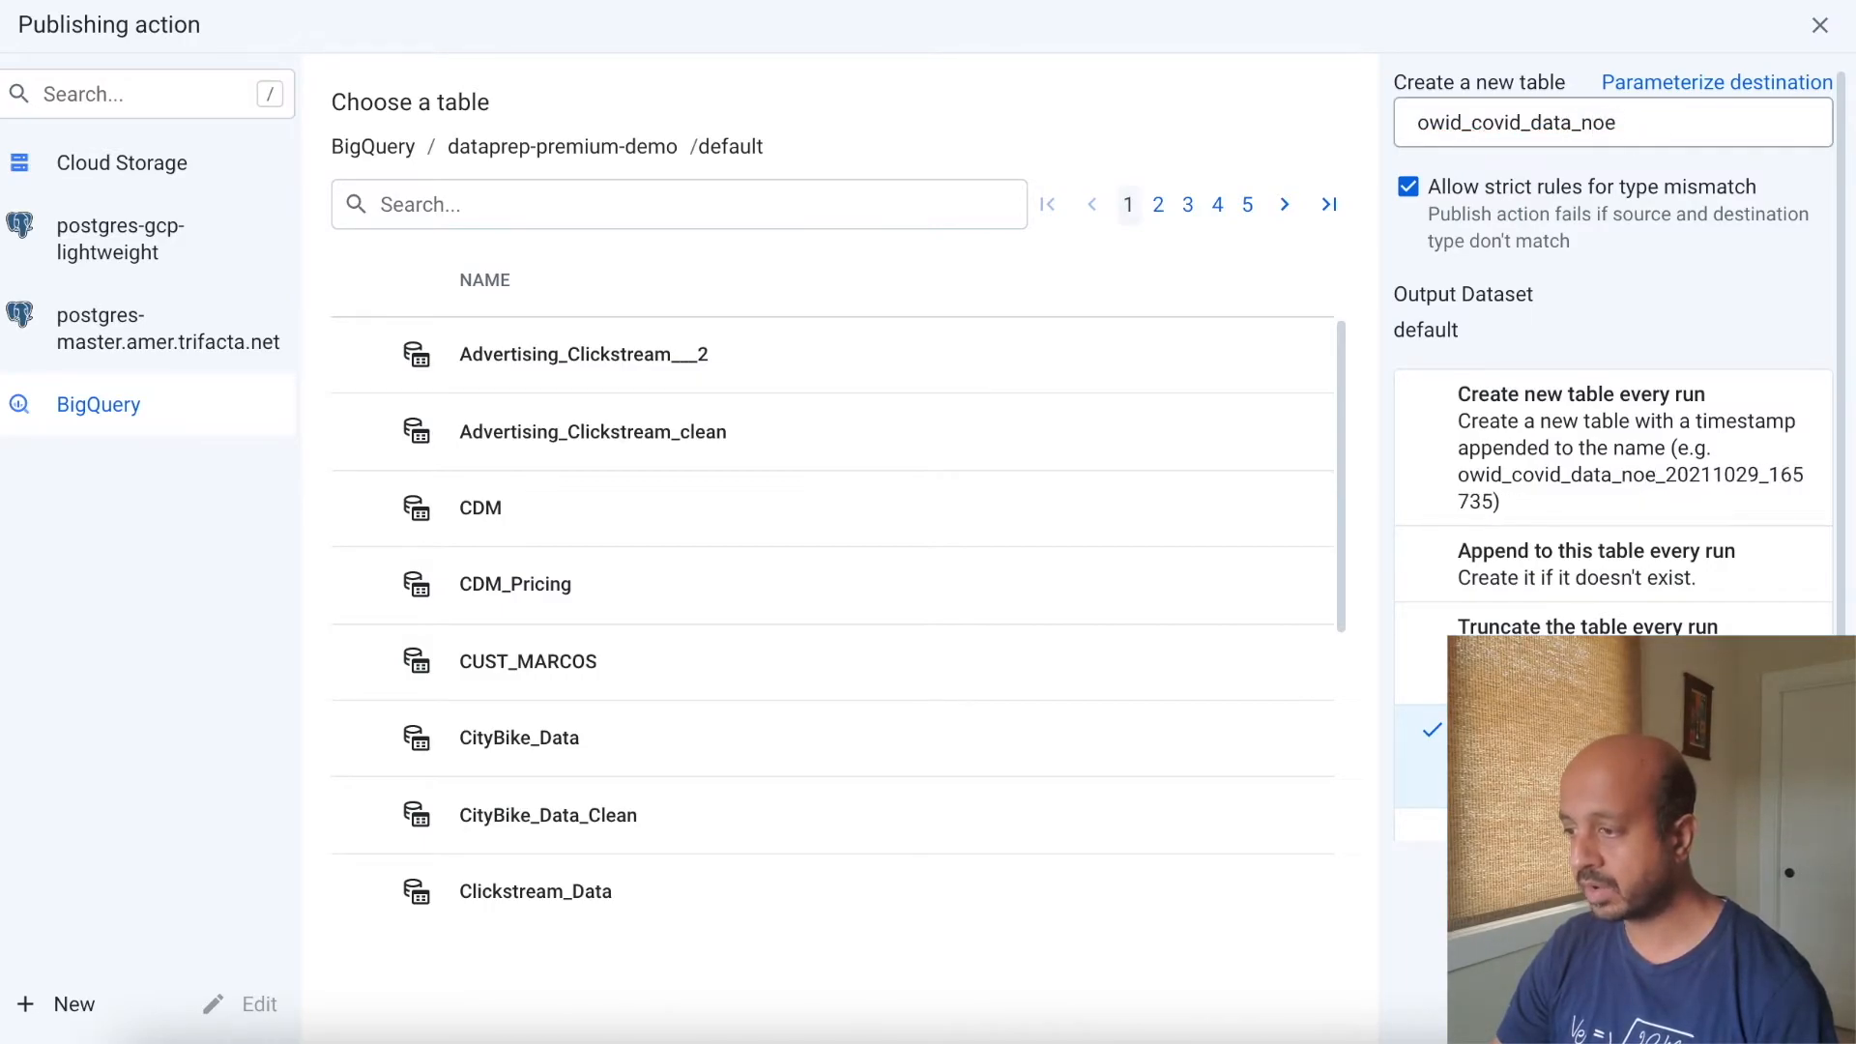
{"action": "key", "text": "BackSpace"}
{"action": "type", "text": "rth_america"}
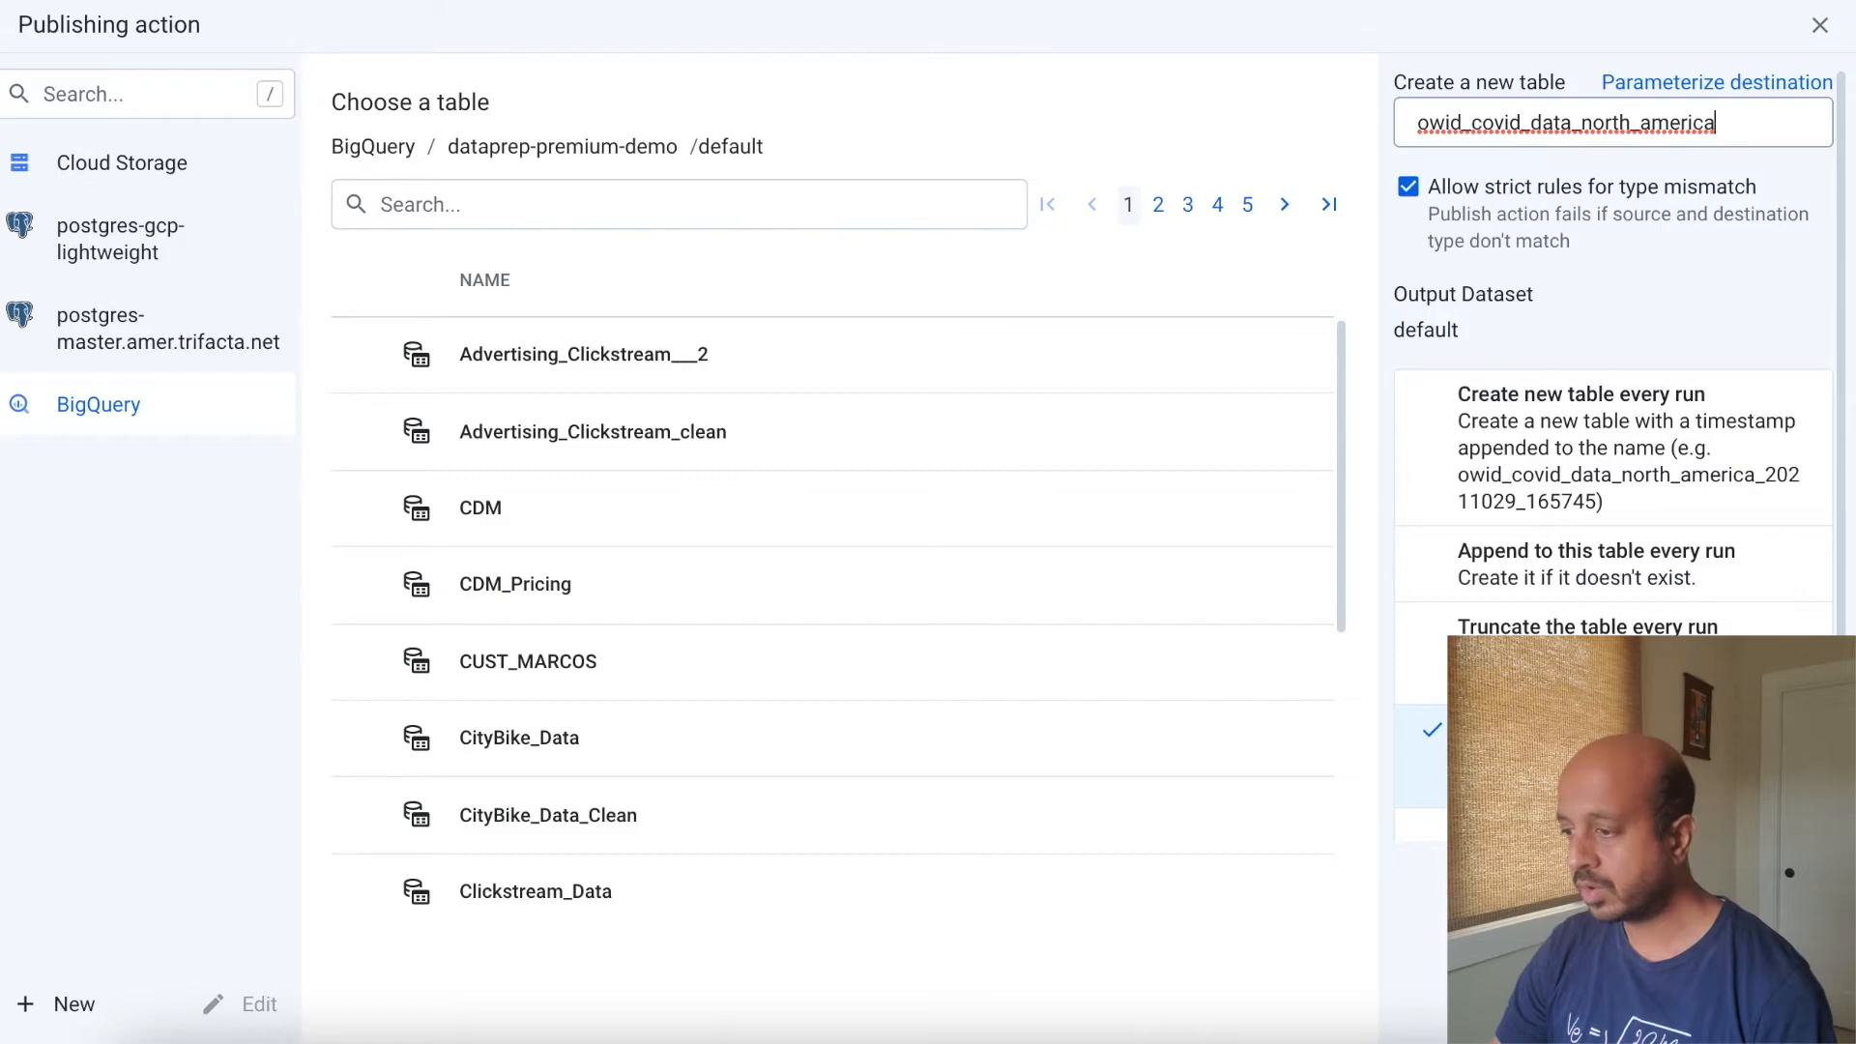
Run the job with the BigQuery publishing action and open the finished job's profile.
{"action": "left_click", "coordinate": [1782, 1003]}
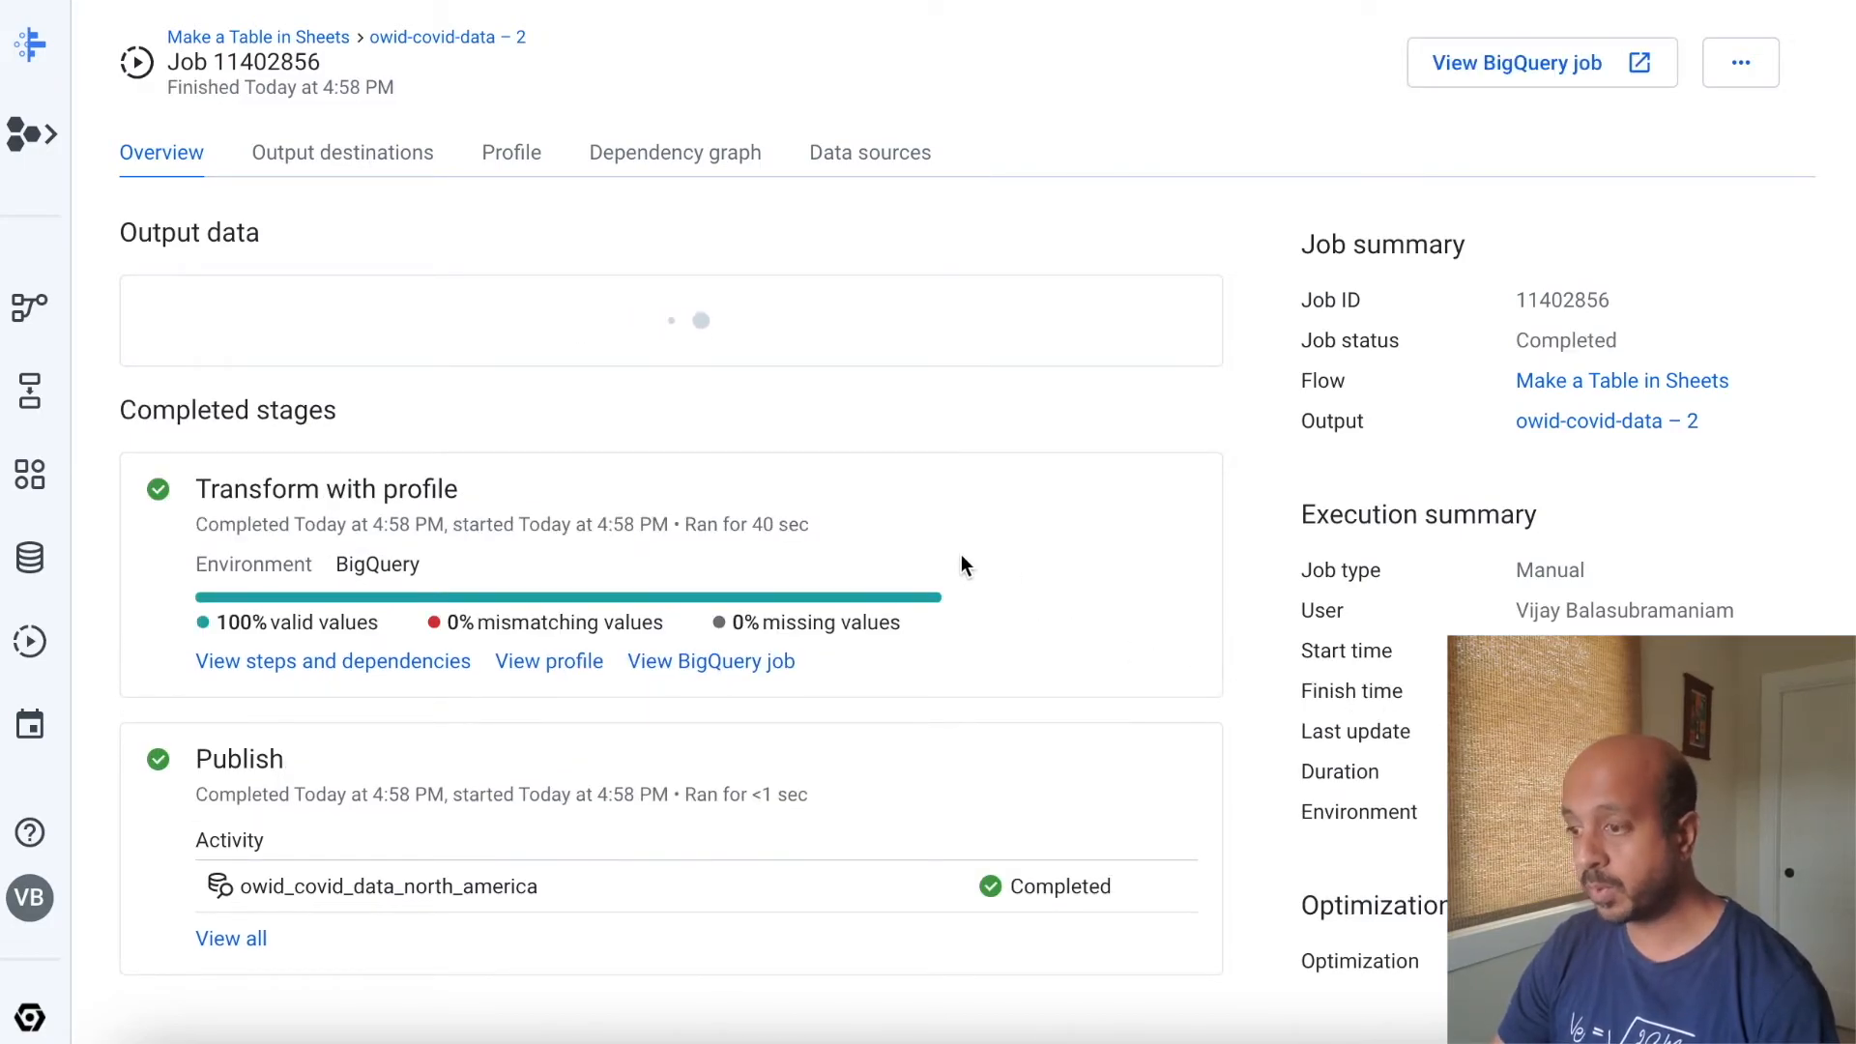
{"action": "left_click", "coordinate": [506, 160]}
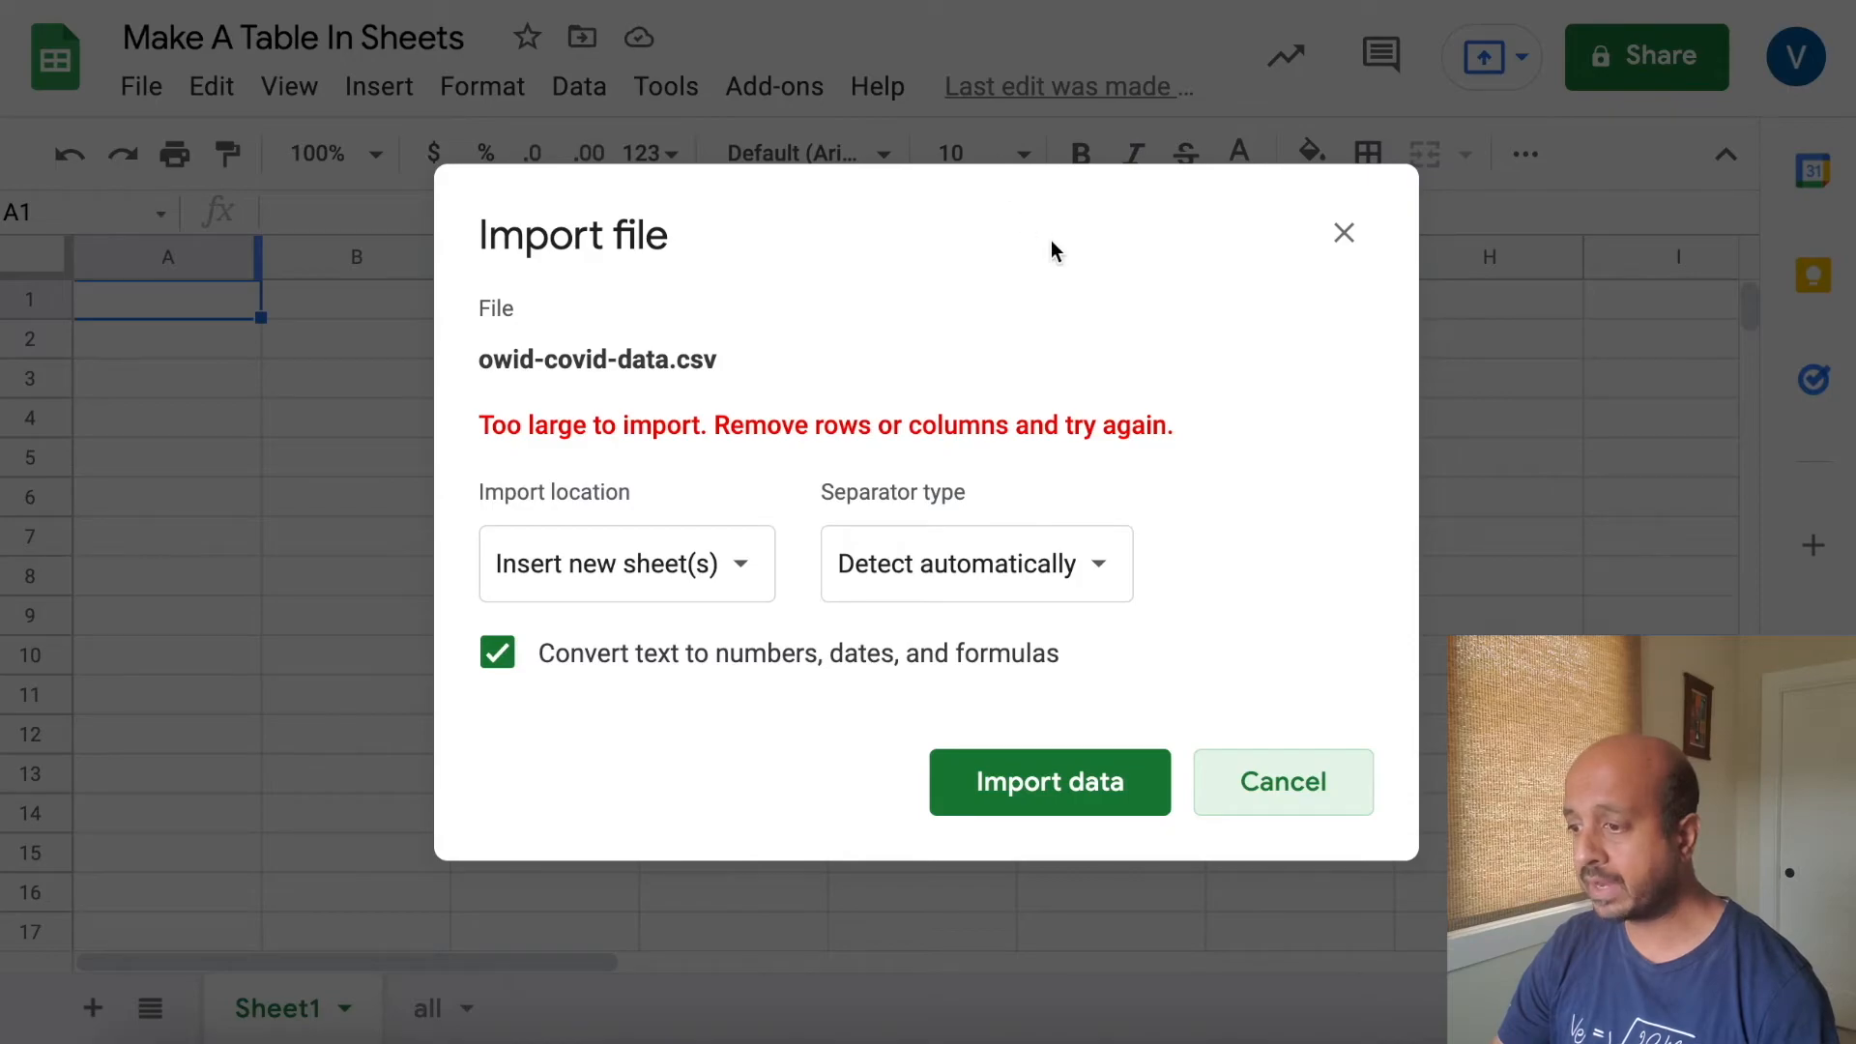
Switch to the Make A Table In Sheets spreadsheet, dismiss the Import file dialog, and start a BigQuery data connection.
{"action": "left_click", "coordinate": [1345, 235]}
{"action": "left_click", "coordinate": [482, 86]}
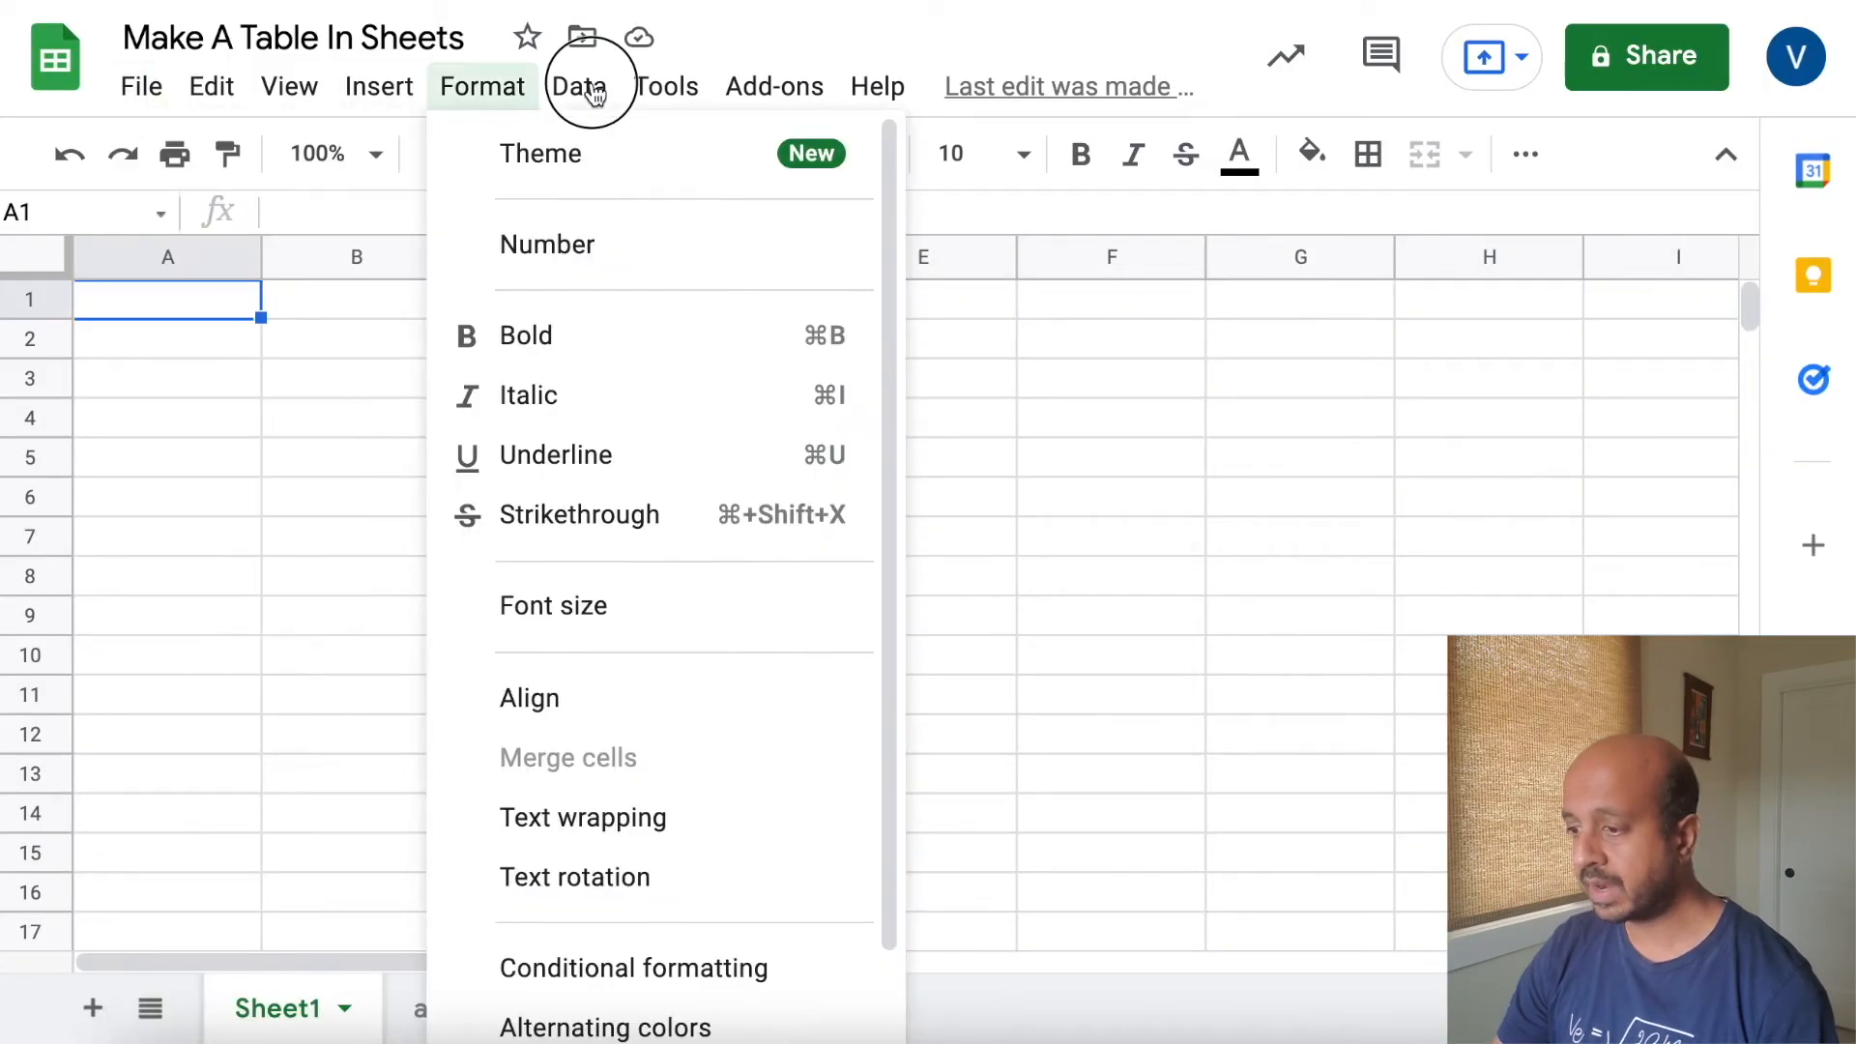
{"action": "left_click", "coordinate": [582, 85]}
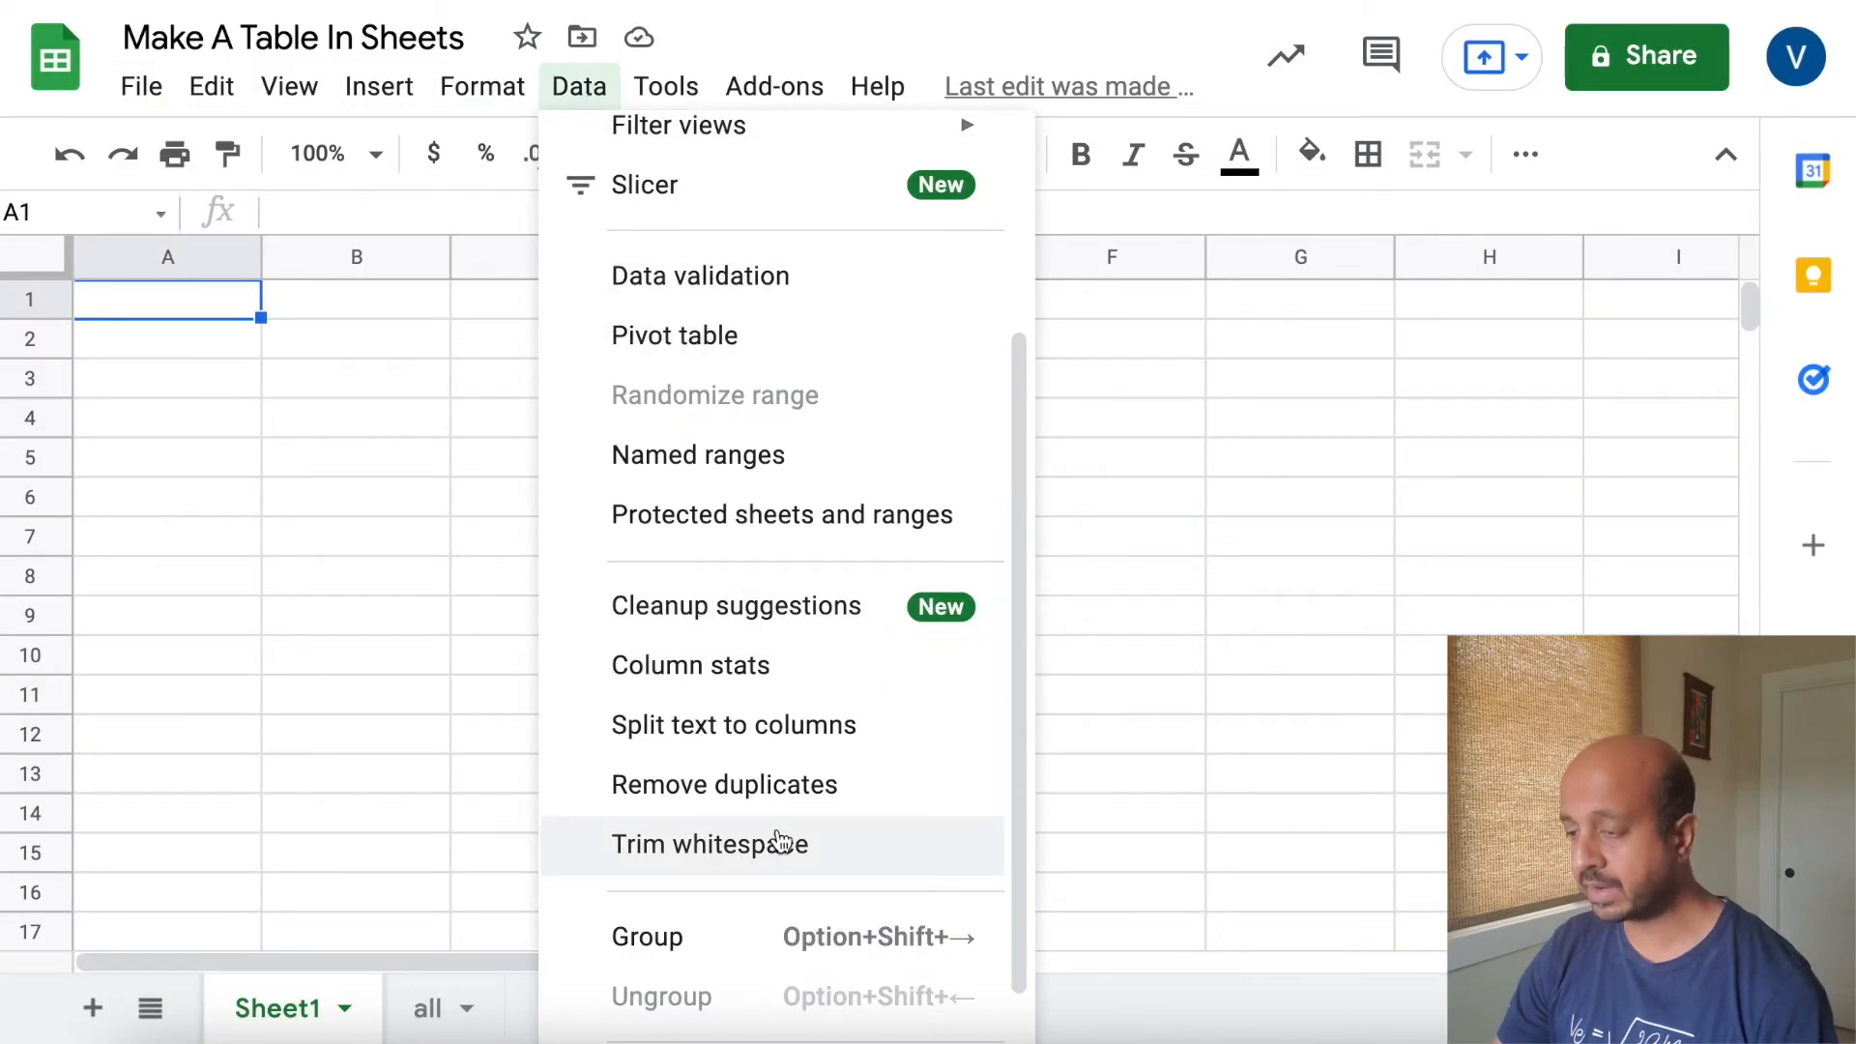
{"action": "scroll", "coordinate": [780, 841], "scroll_direction": "down", "scroll_amount": 2}
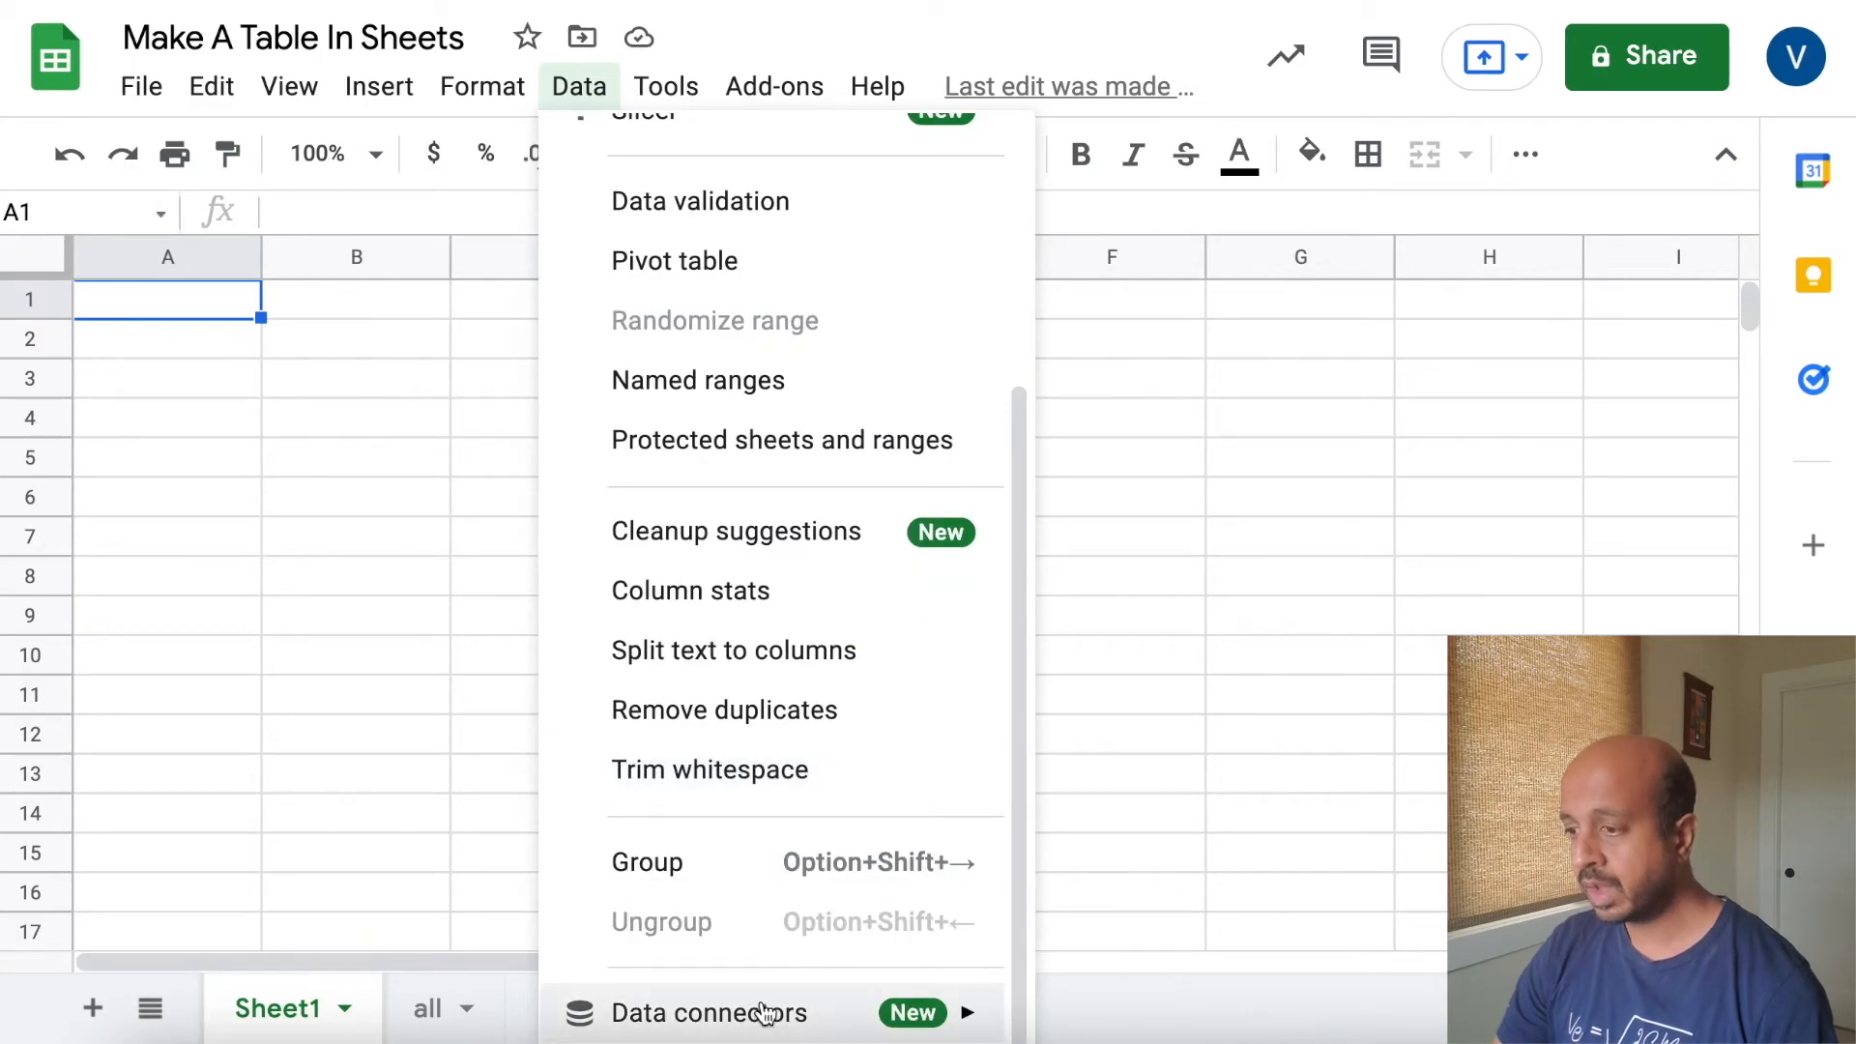
{"action": "mouse_move", "coordinate": [757, 1022]}
{"action": "left_click", "coordinate": [1135, 946]}
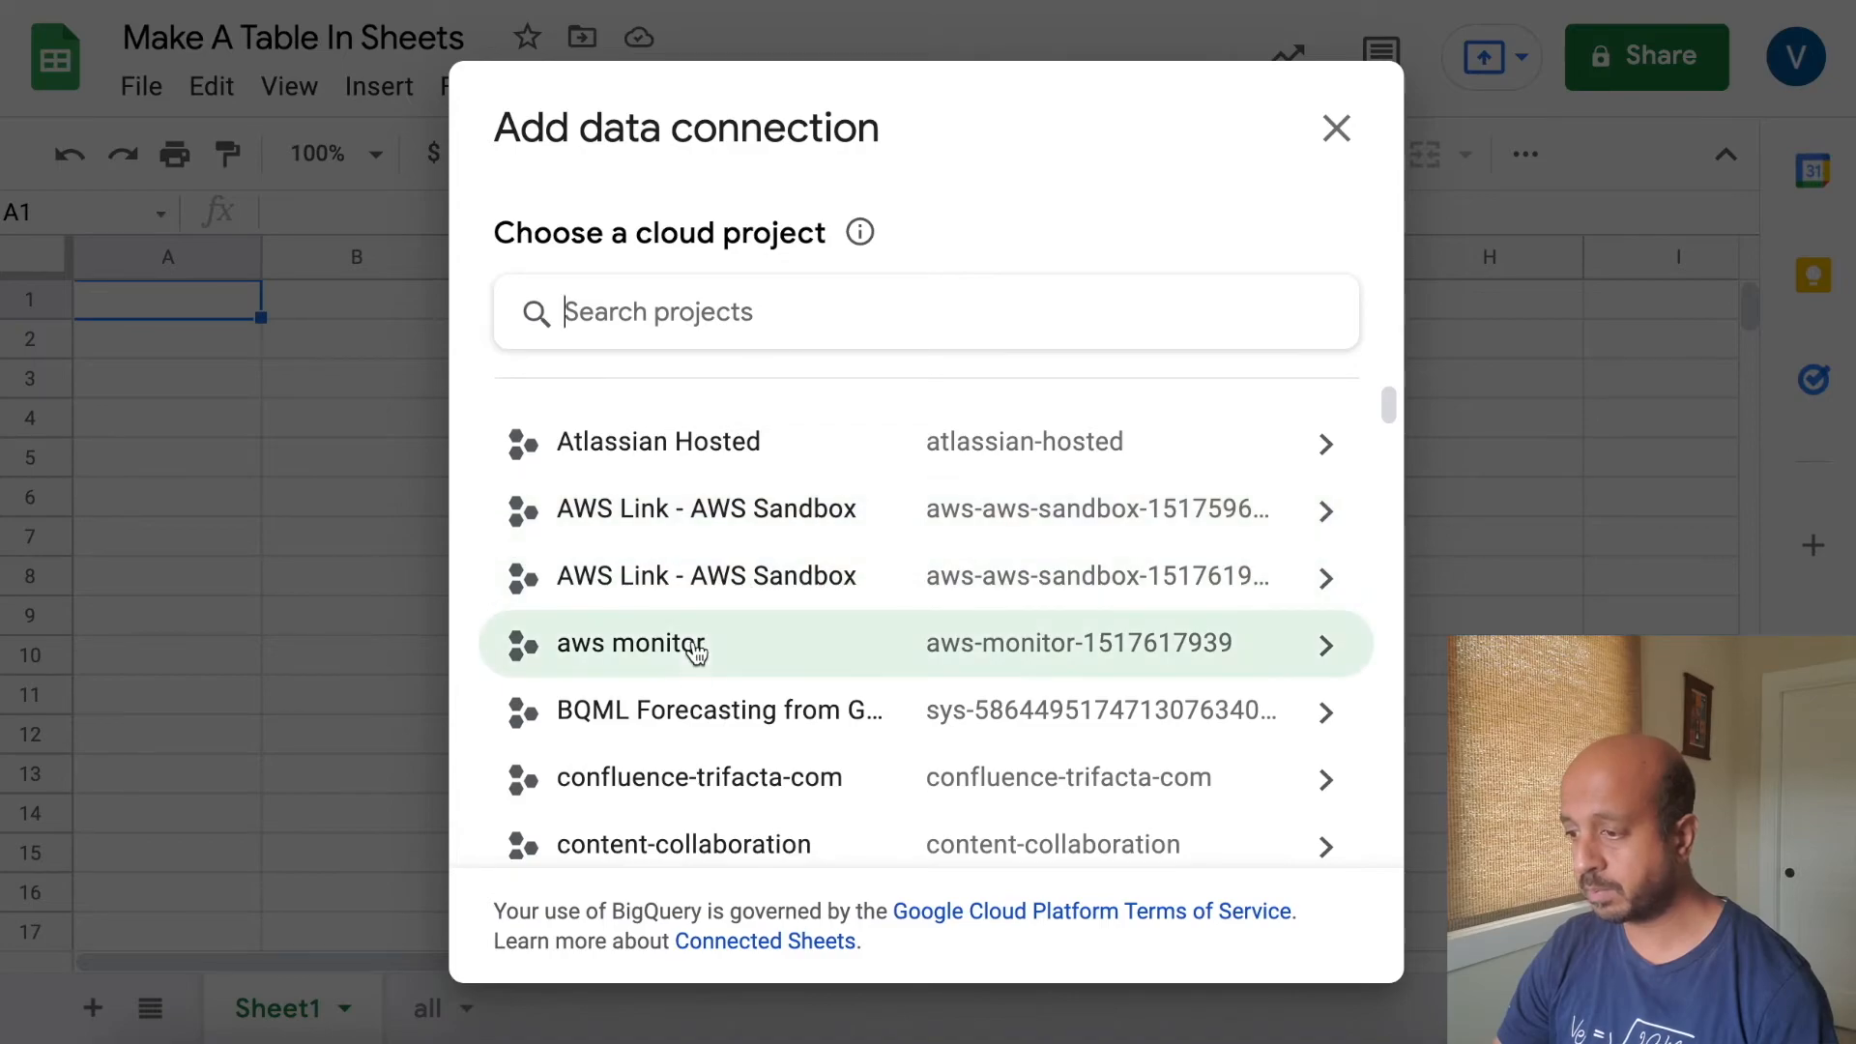
Choose the Dataprep-Premium-Demo cloud project and its default dataset for the data connection.
{"action": "scroll", "coordinate": [708, 737], "scroll_direction": "down", "scroll_amount": 5}
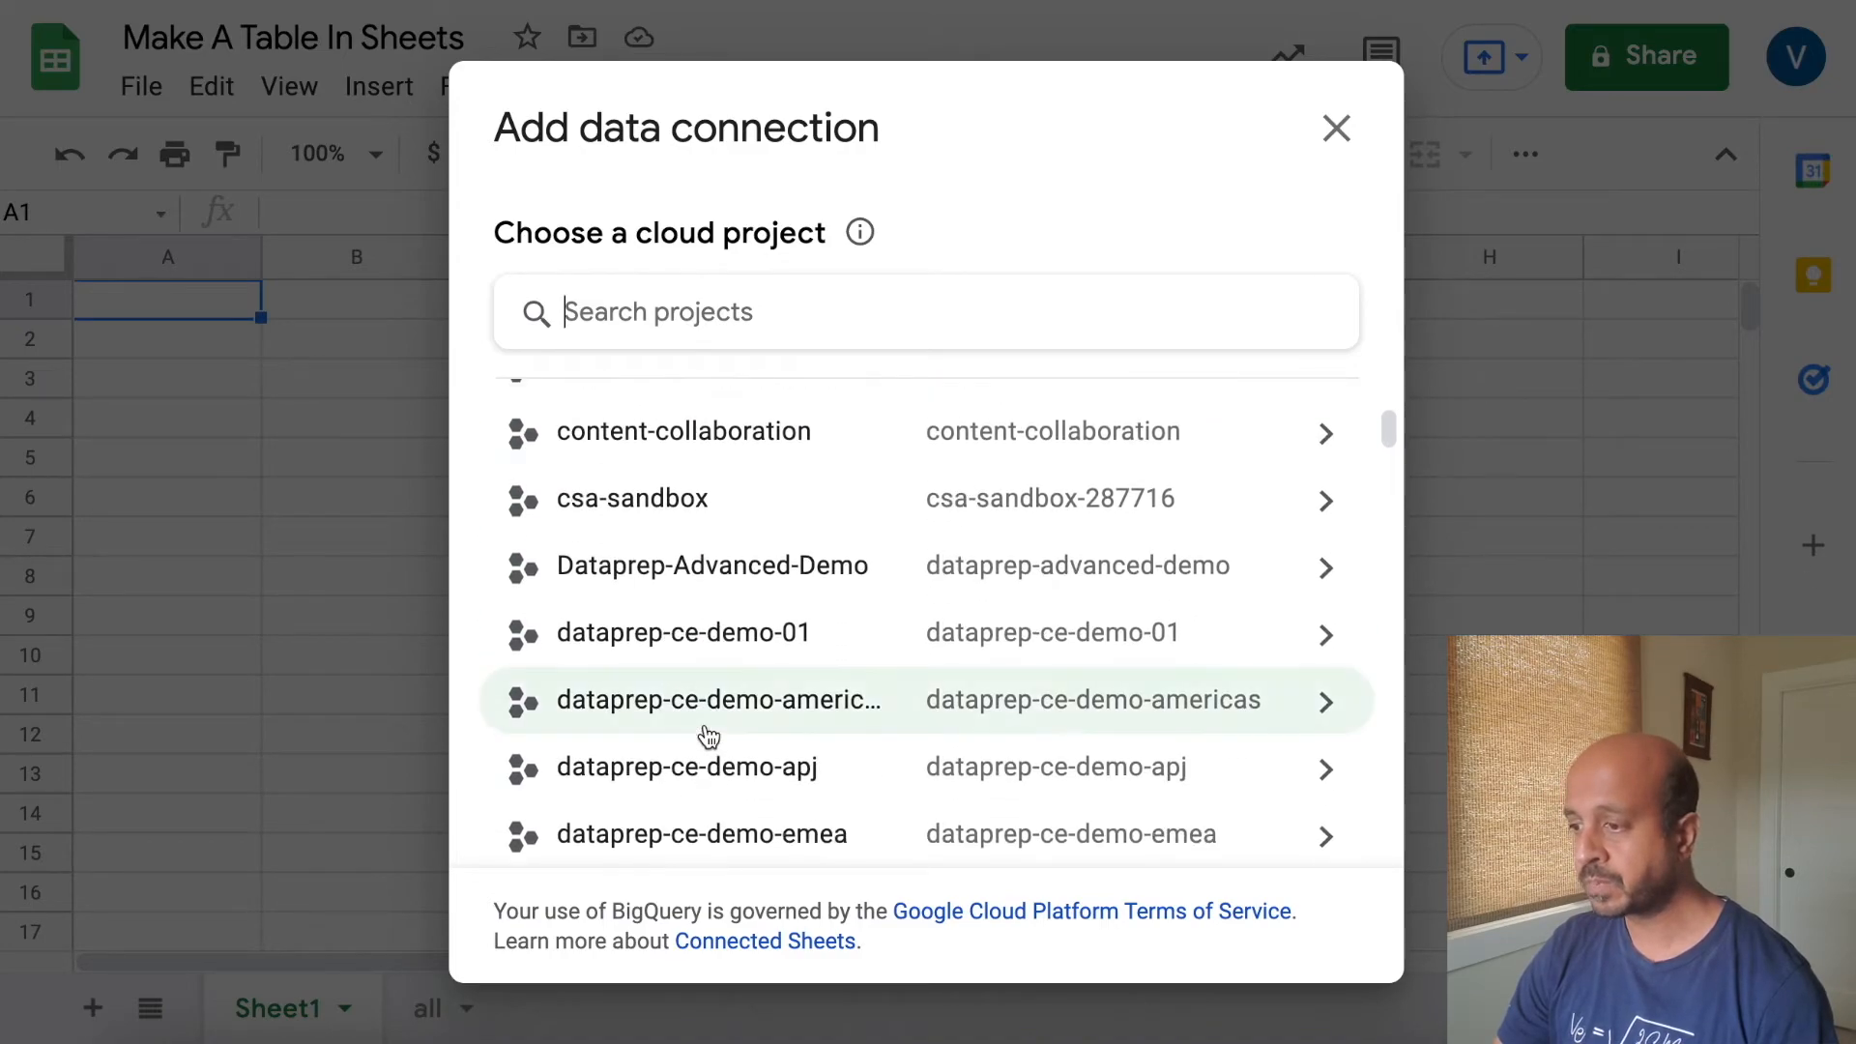
{"action": "scroll", "coordinate": [708, 736], "scroll_direction": "down", "scroll_amount": 5}
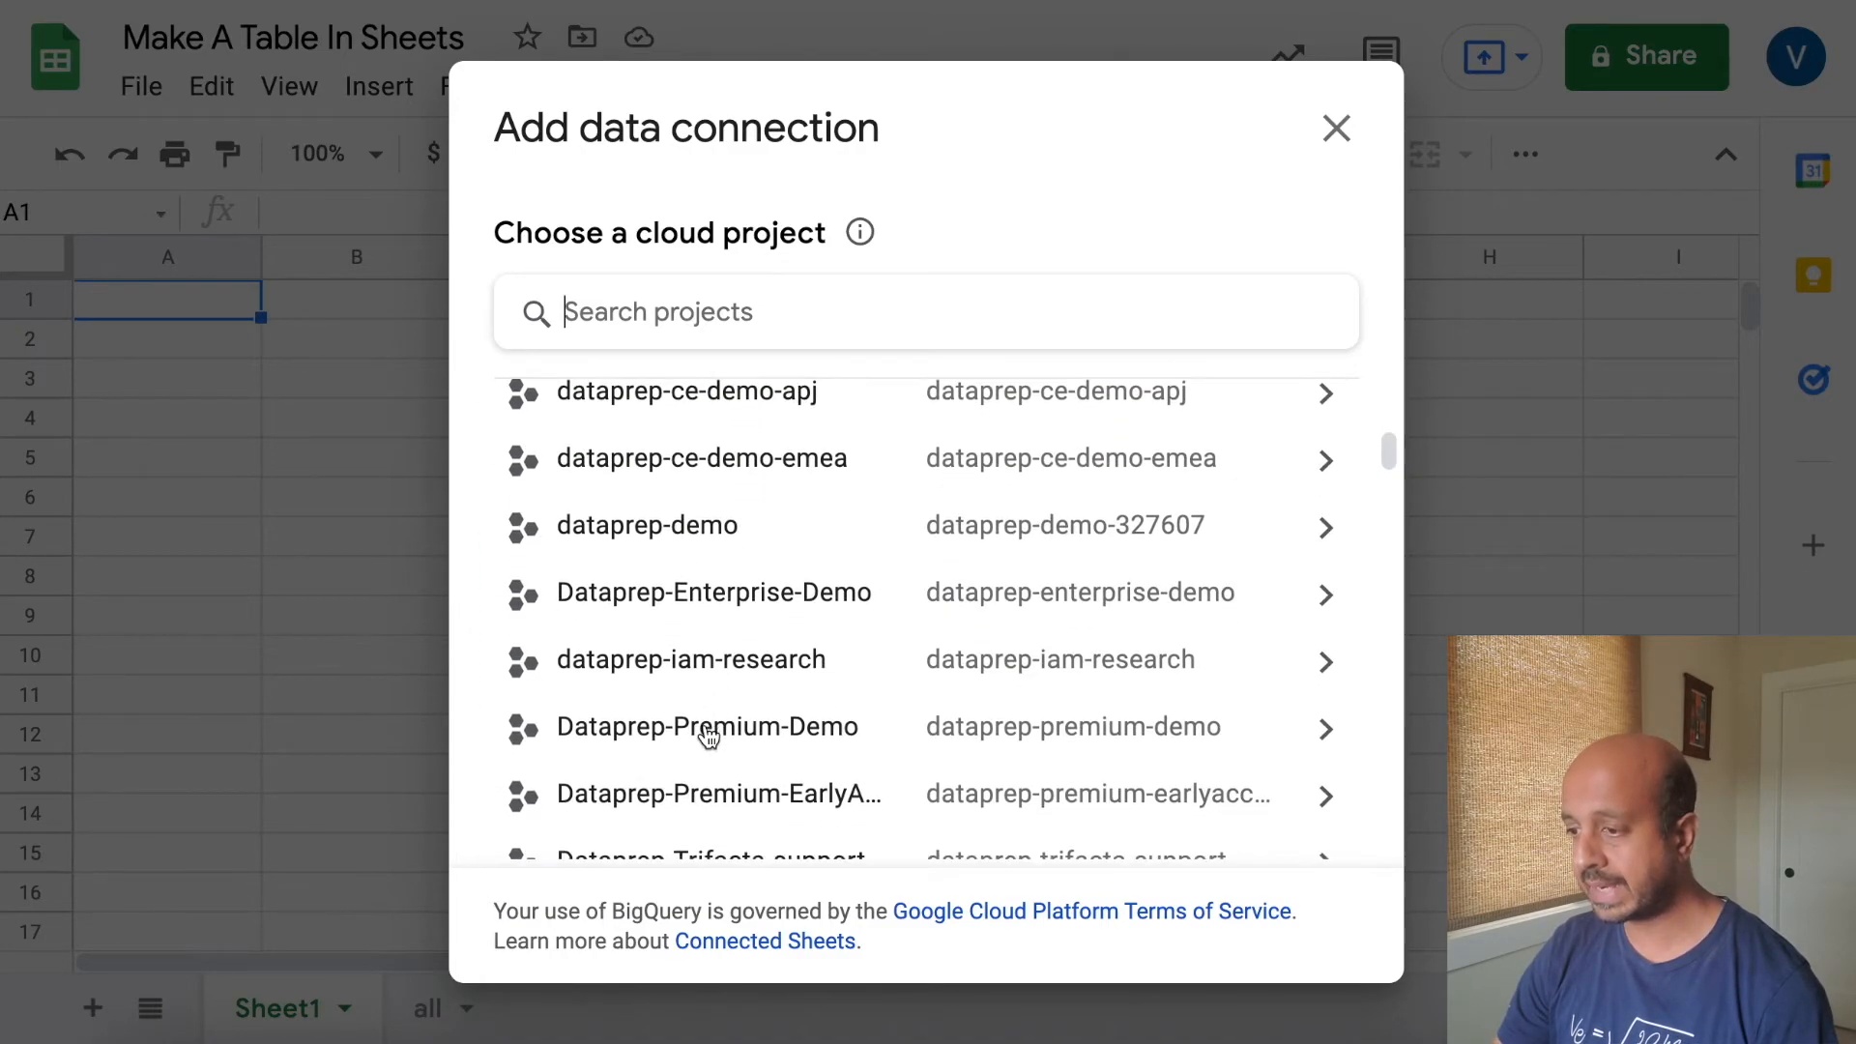
{"action": "left_click", "coordinate": [651, 694]}
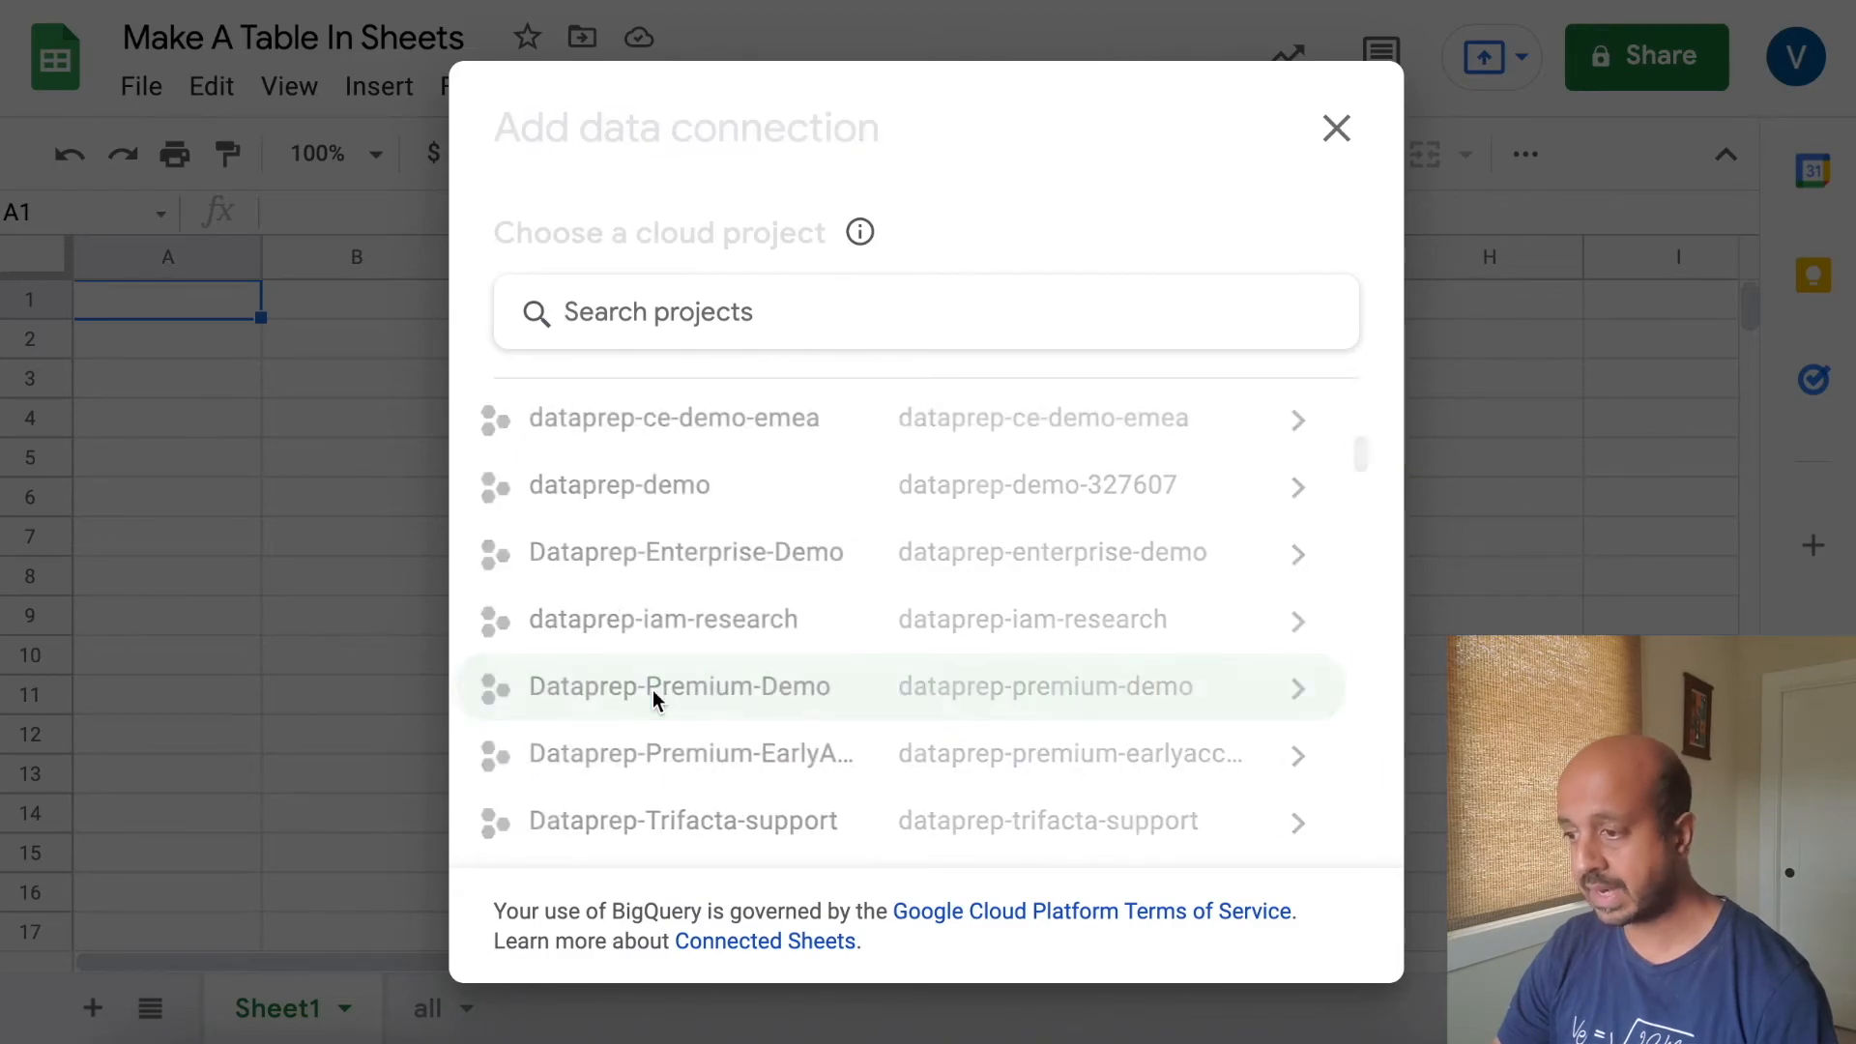
{"action": "scroll", "coordinate": [643, 725], "scroll_direction": "down", "scroll_amount": 5}
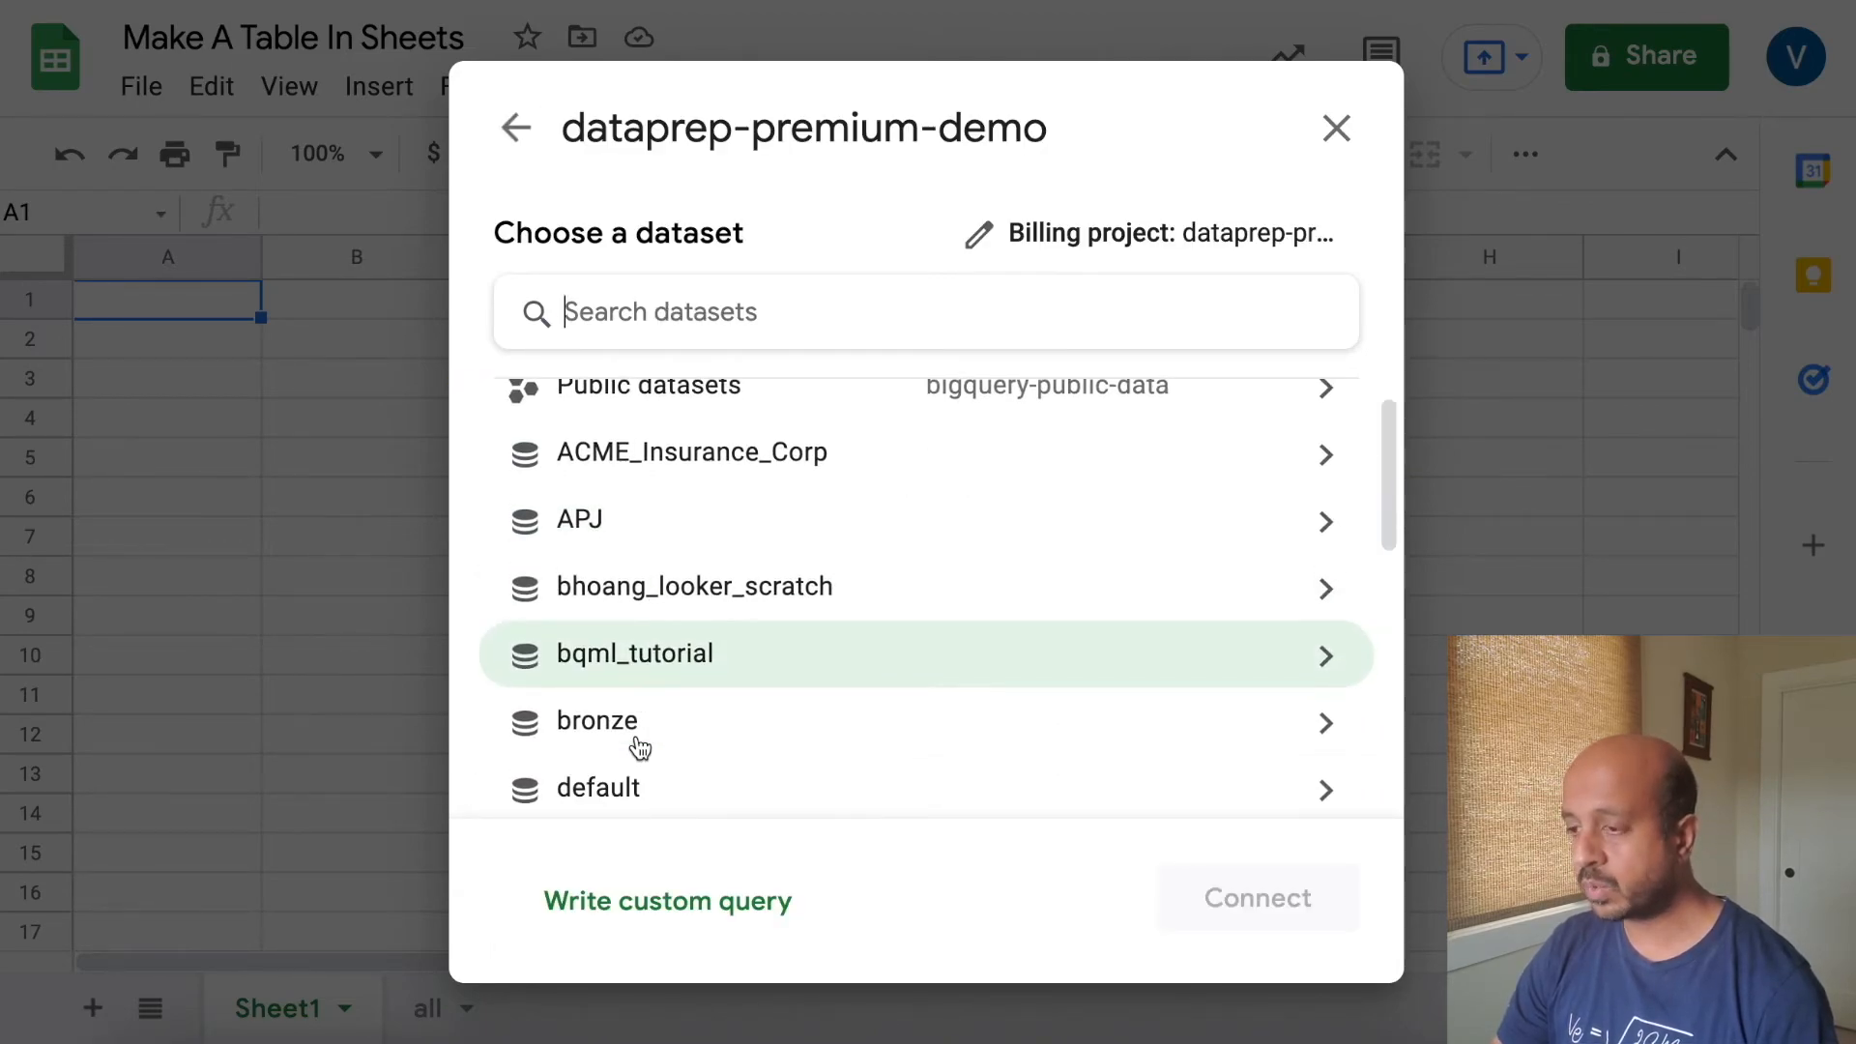
{"action": "left_click", "coordinate": [622, 438]}
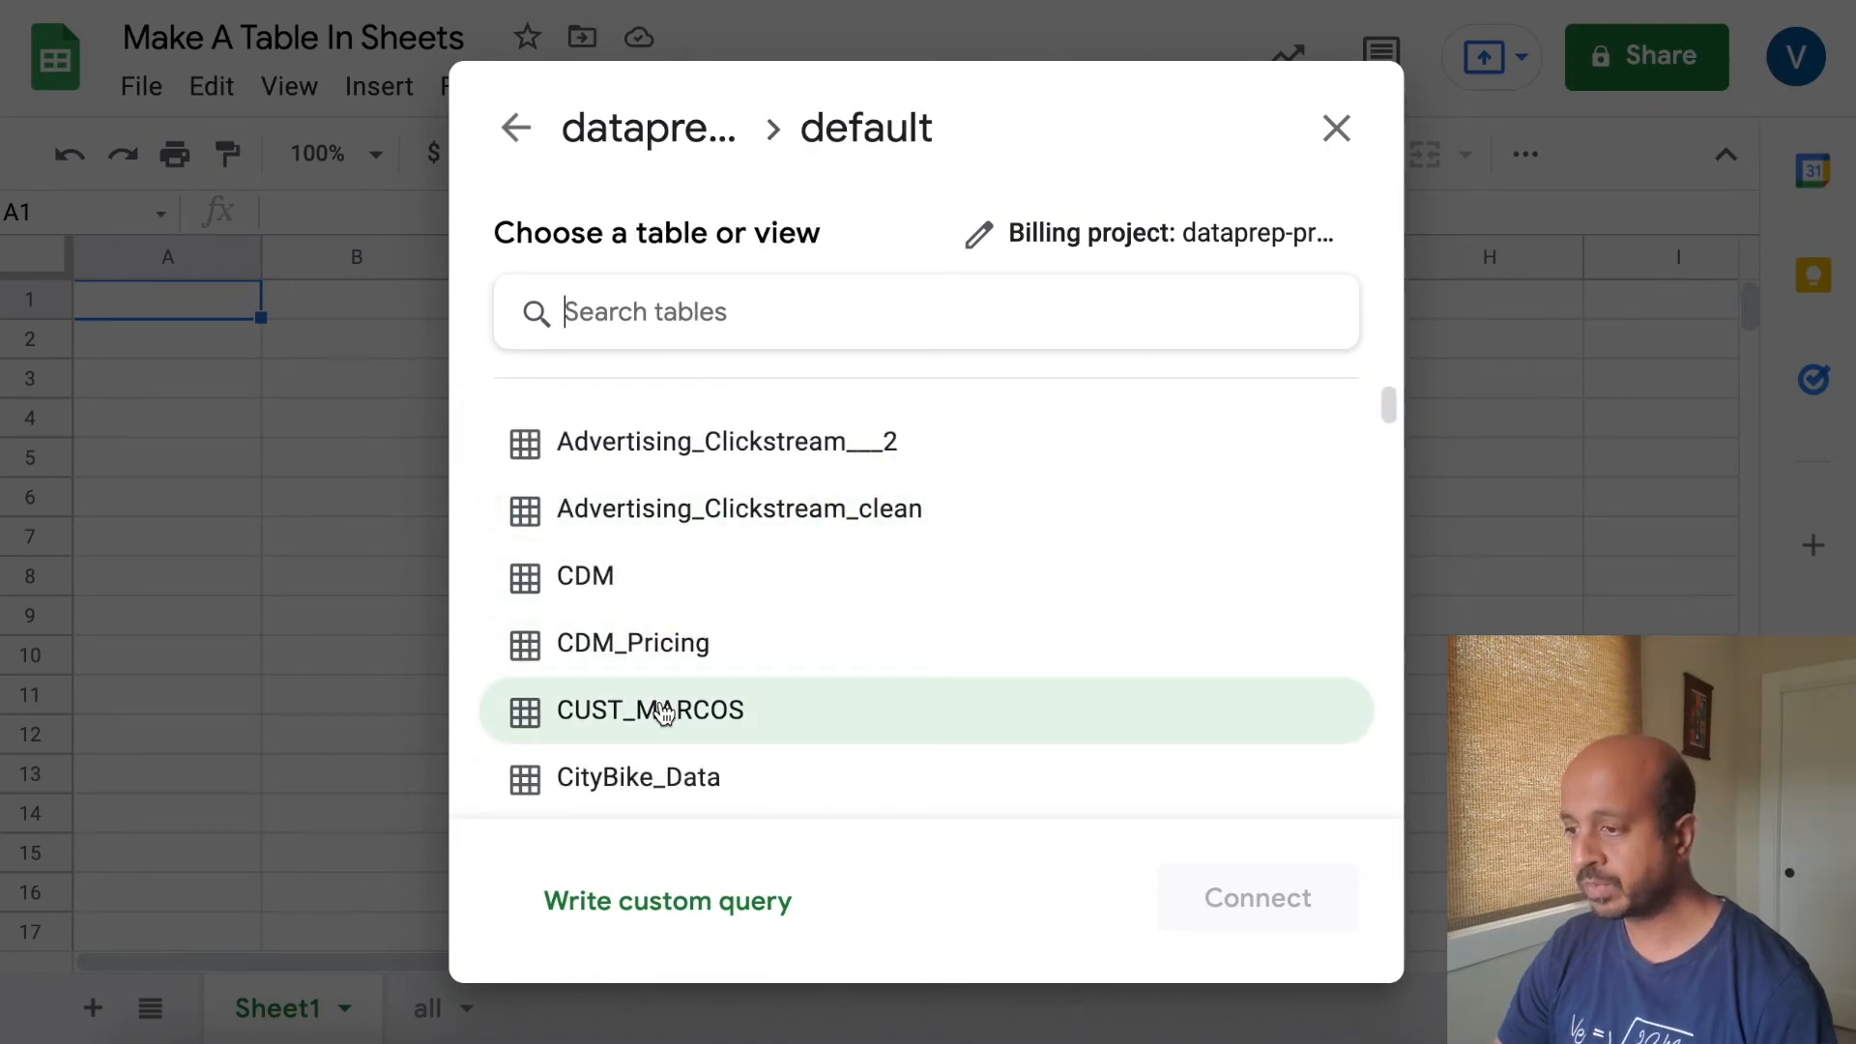
Search the tables for "north" and connect the owid_covid_data_north_america table to the spreadsheet.
{"action": "scroll", "coordinate": [664, 712], "scroll_direction": "down", "scroll_amount": 4}
{"action": "scroll", "coordinate": [663, 712], "scroll_direction": "down", "scroll_amount": 15}
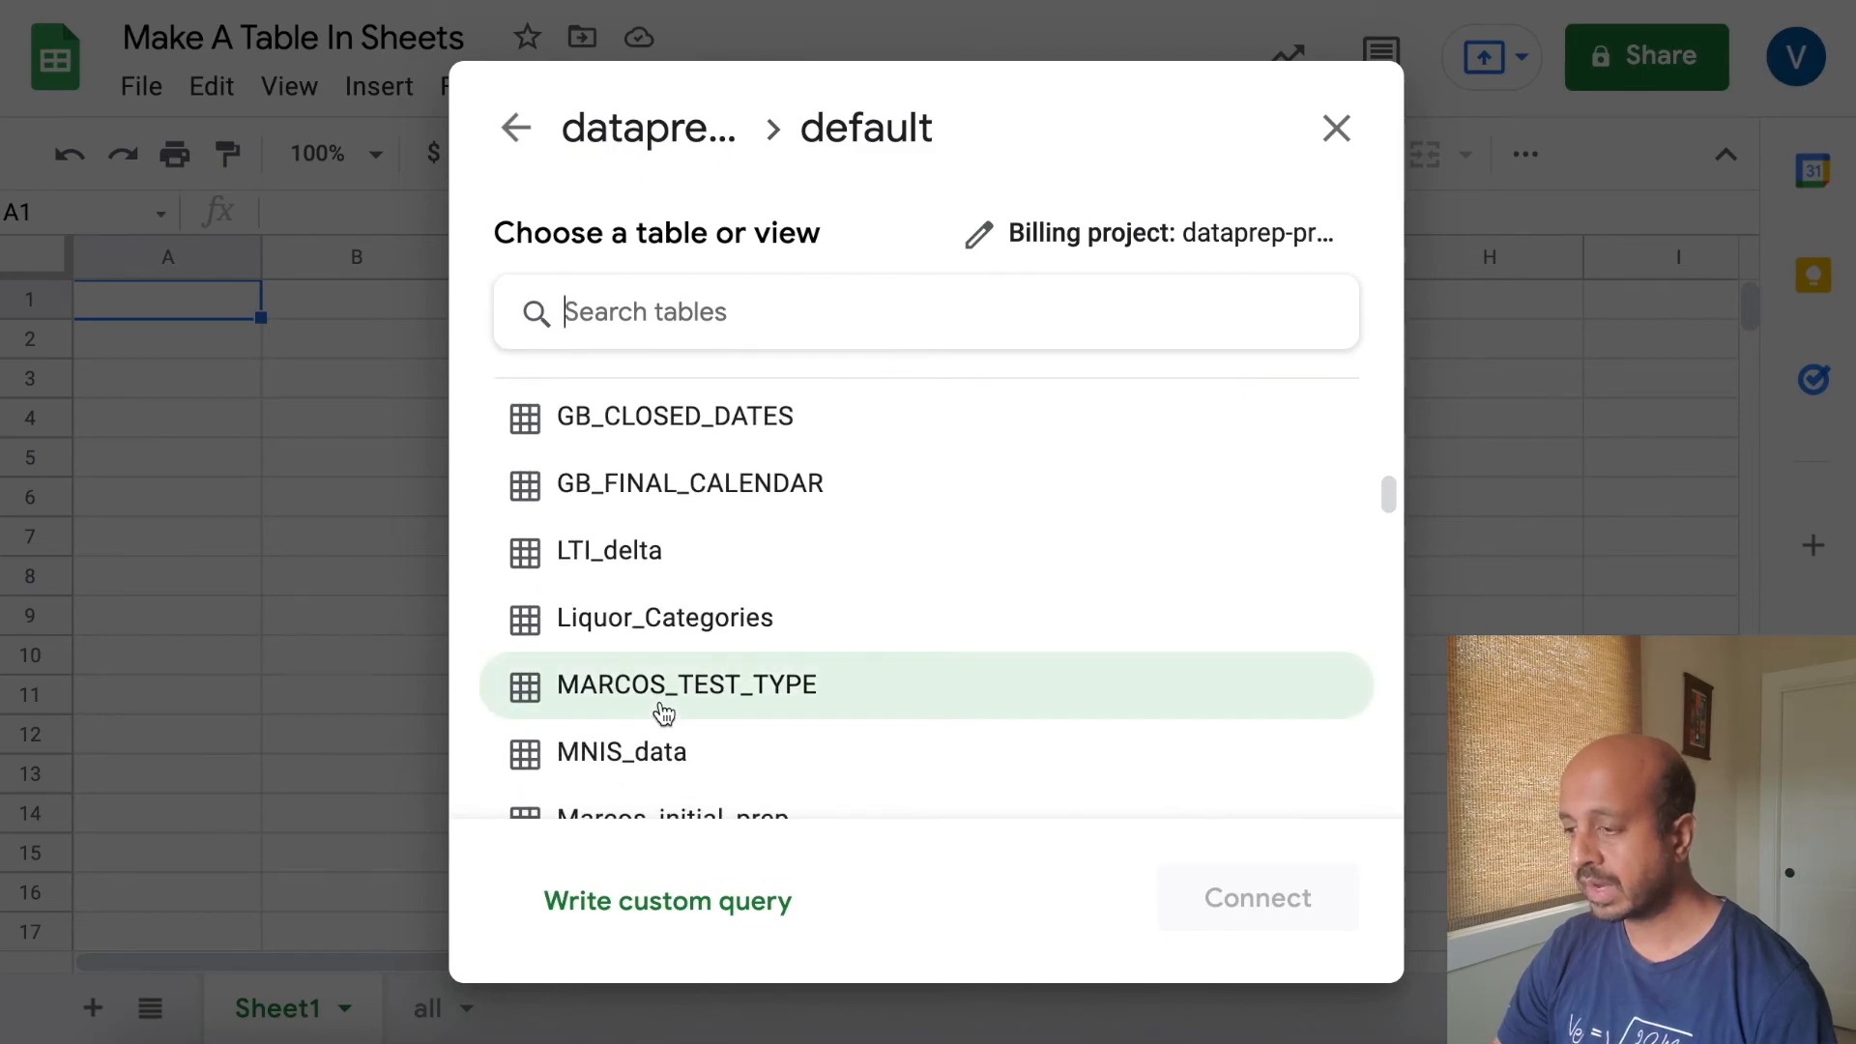
{"action": "type", "text": "north"}
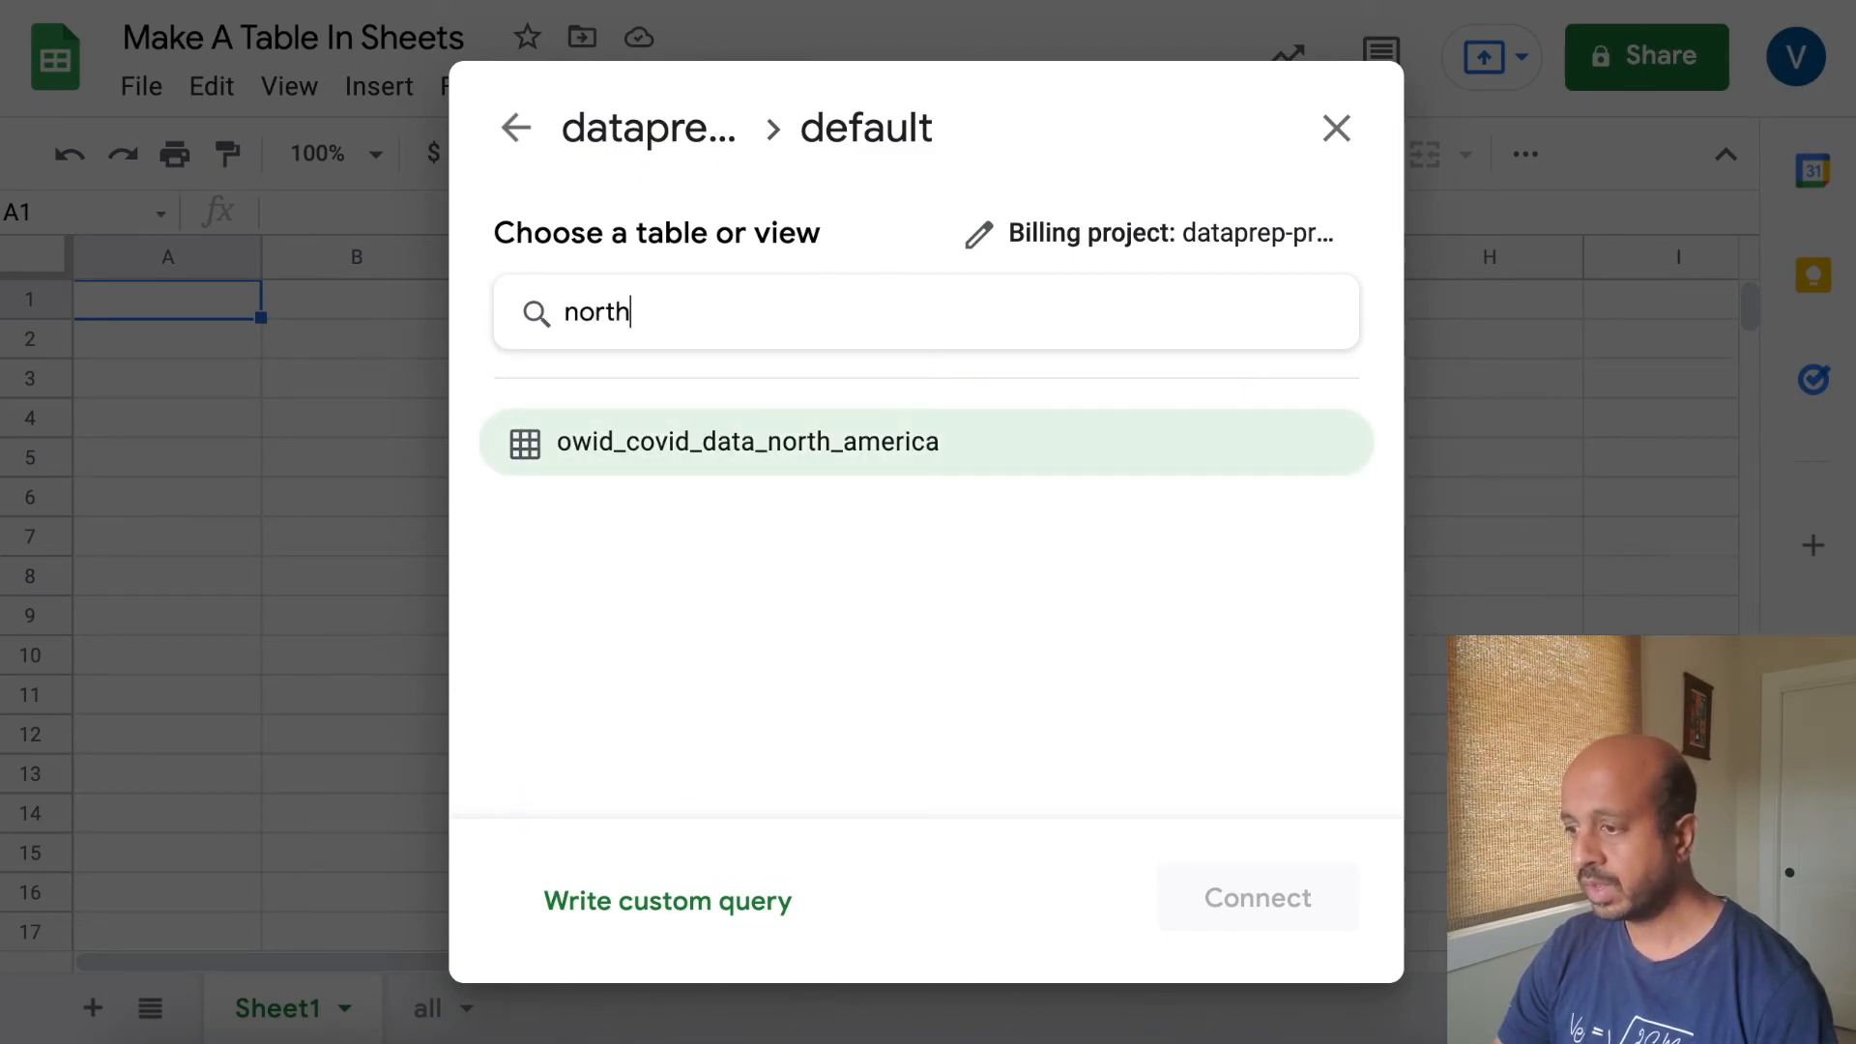
{"action": "left_click", "coordinate": [658, 444]}
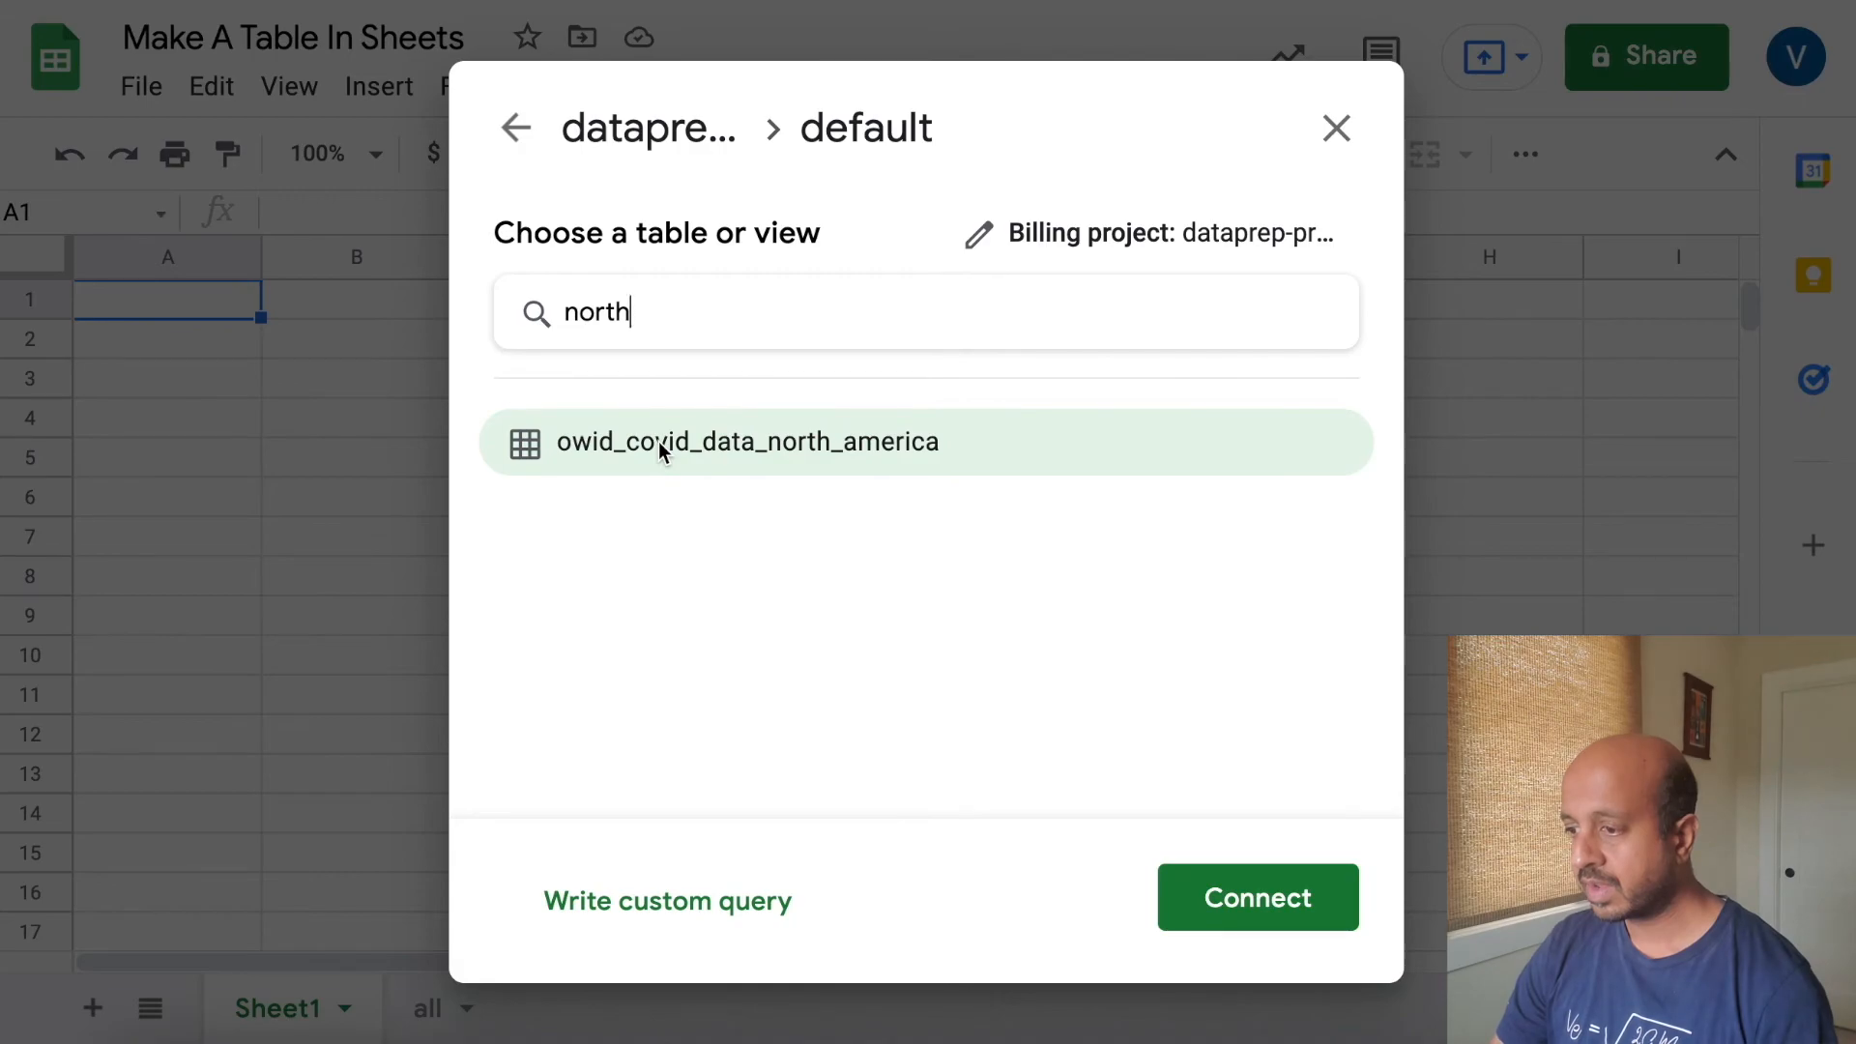
{"action": "left_click", "coordinate": [1242, 904]}
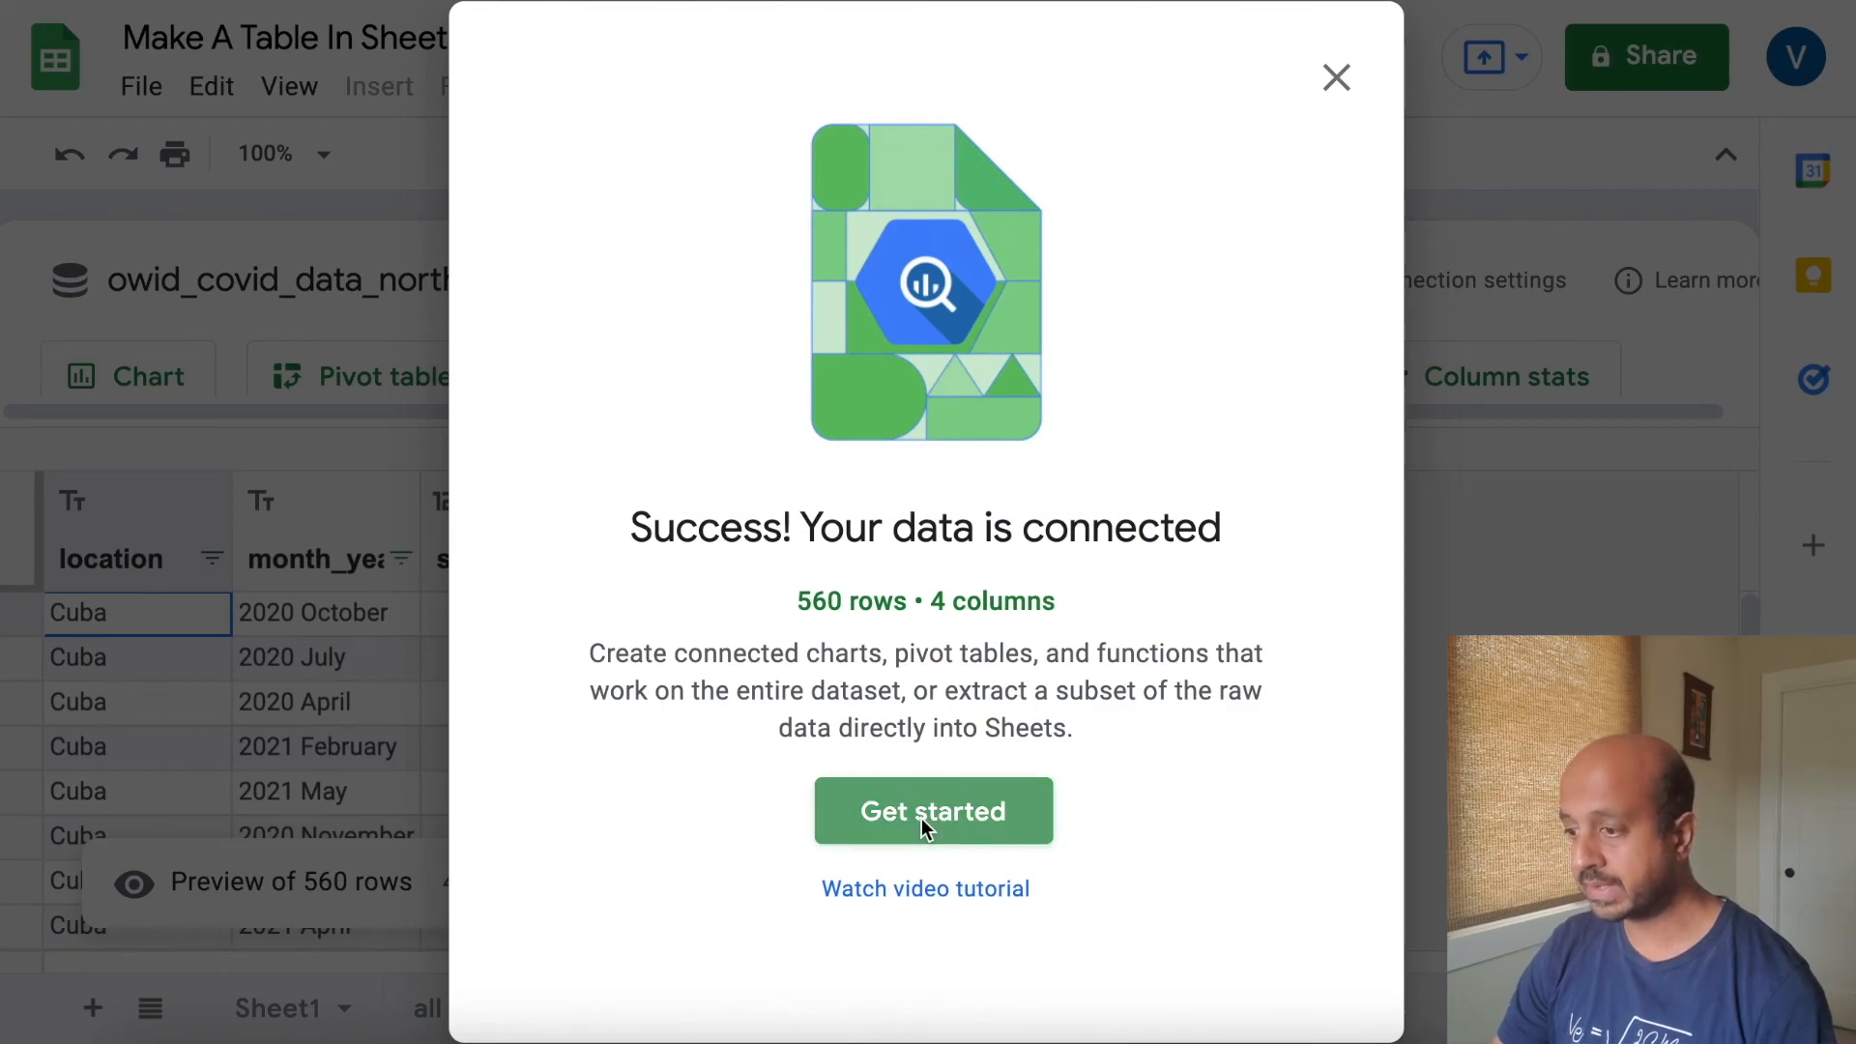
{"action": "left_click", "coordinate": [921, 820]}
Look through the preview rows of the connected owid_covid_data_north_america sheet, starting from the total cases column.
{"action": "left_click", "coordinate": [433, 717]}
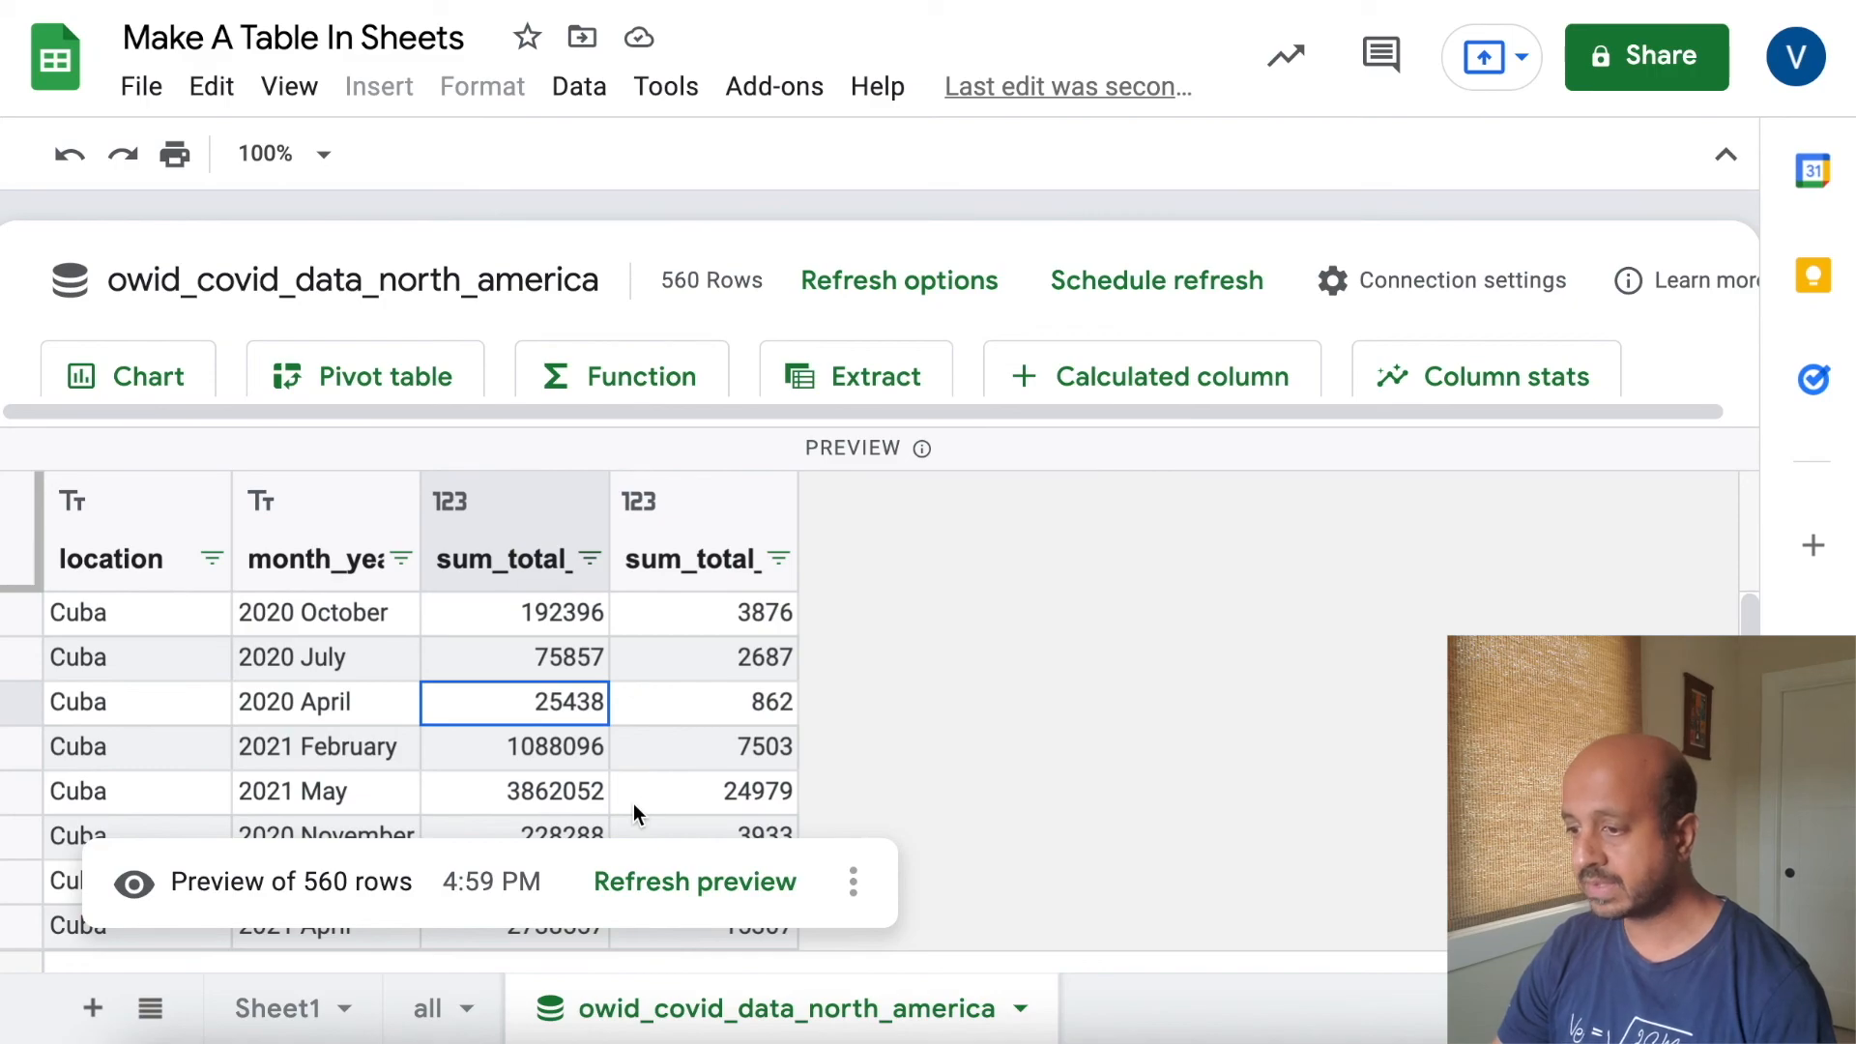
{"action": "key", "text": "Page_Down"}
{"action": "key", "text": "Page_Down"}
{"action": "key", "text": "Page_Down"}
{"action": "key", "text": "Page_Down"}
{"action": "key", "text": "Page_Down"}
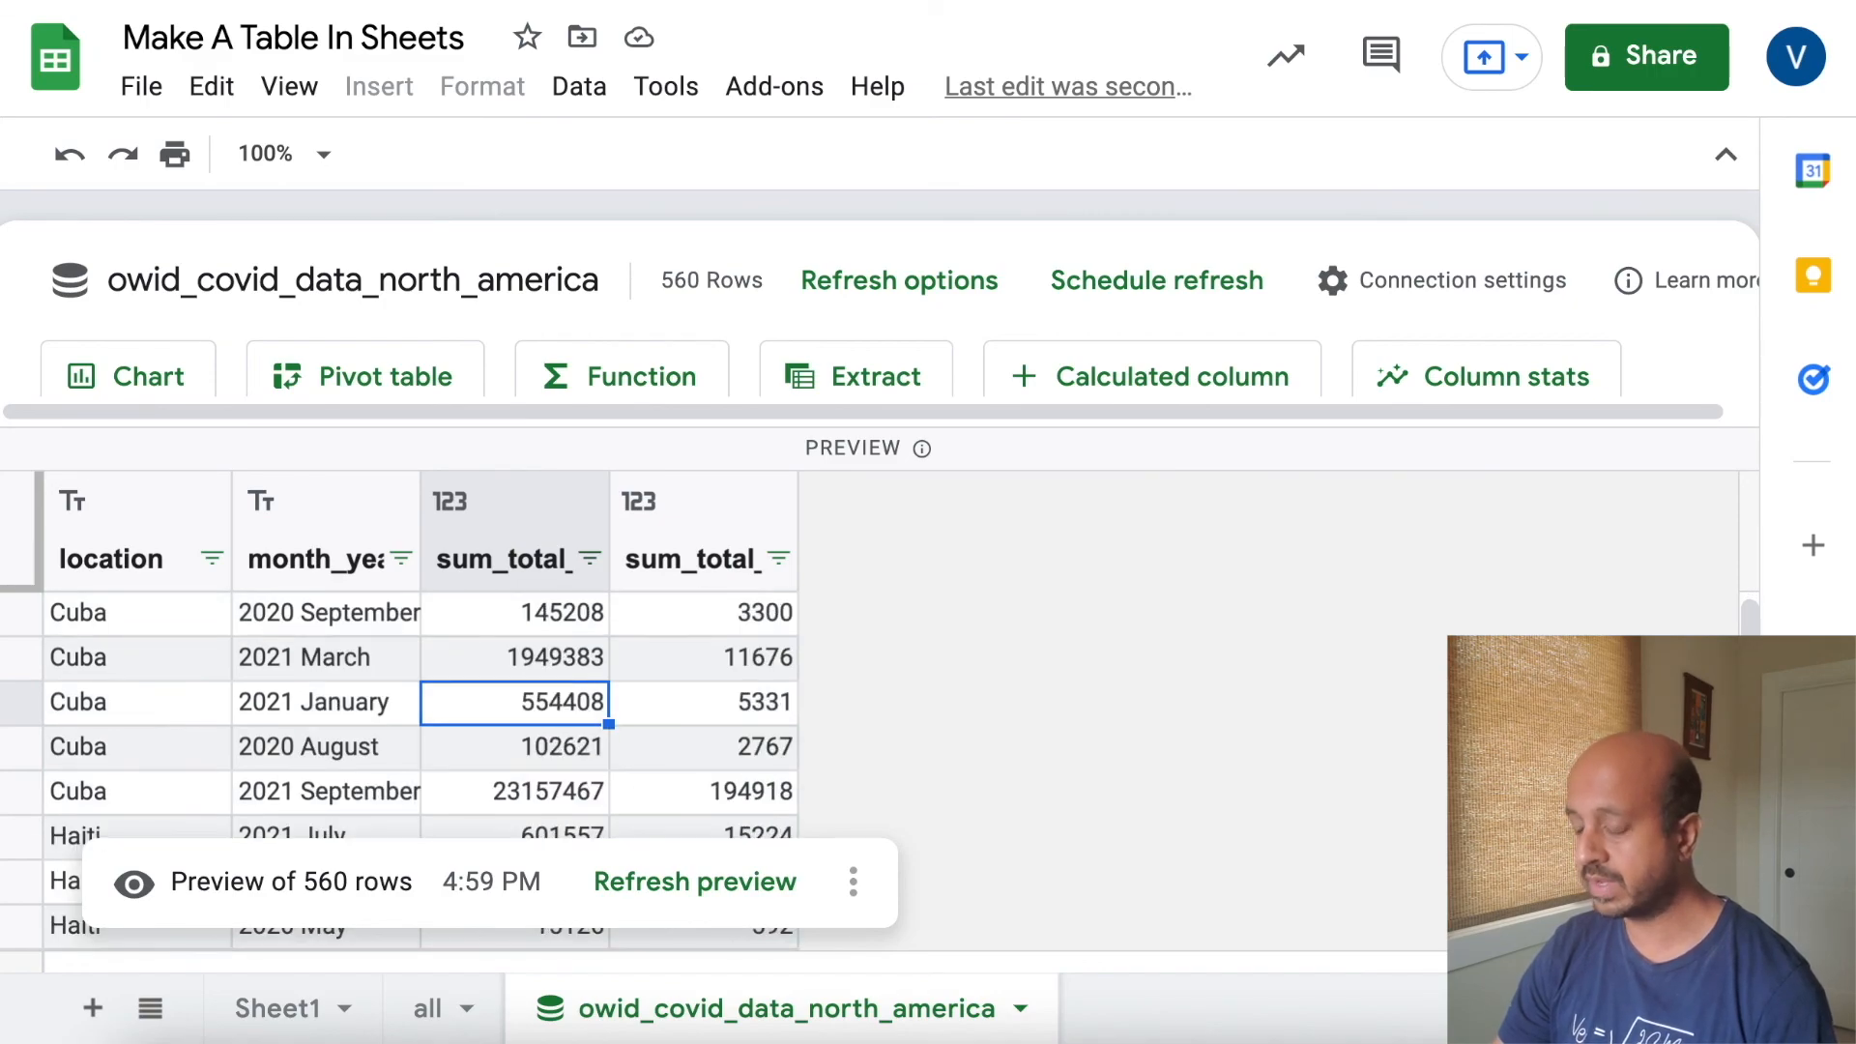
{"action": "key", "text": "Page_Up"}
{"action": "key", "text": "Page_Up"}
{"action": "key", "text": "Page_Up"}
{"action": "key", "text": "Page_Up"}
{"action": "key", "text": "Page_Up"}
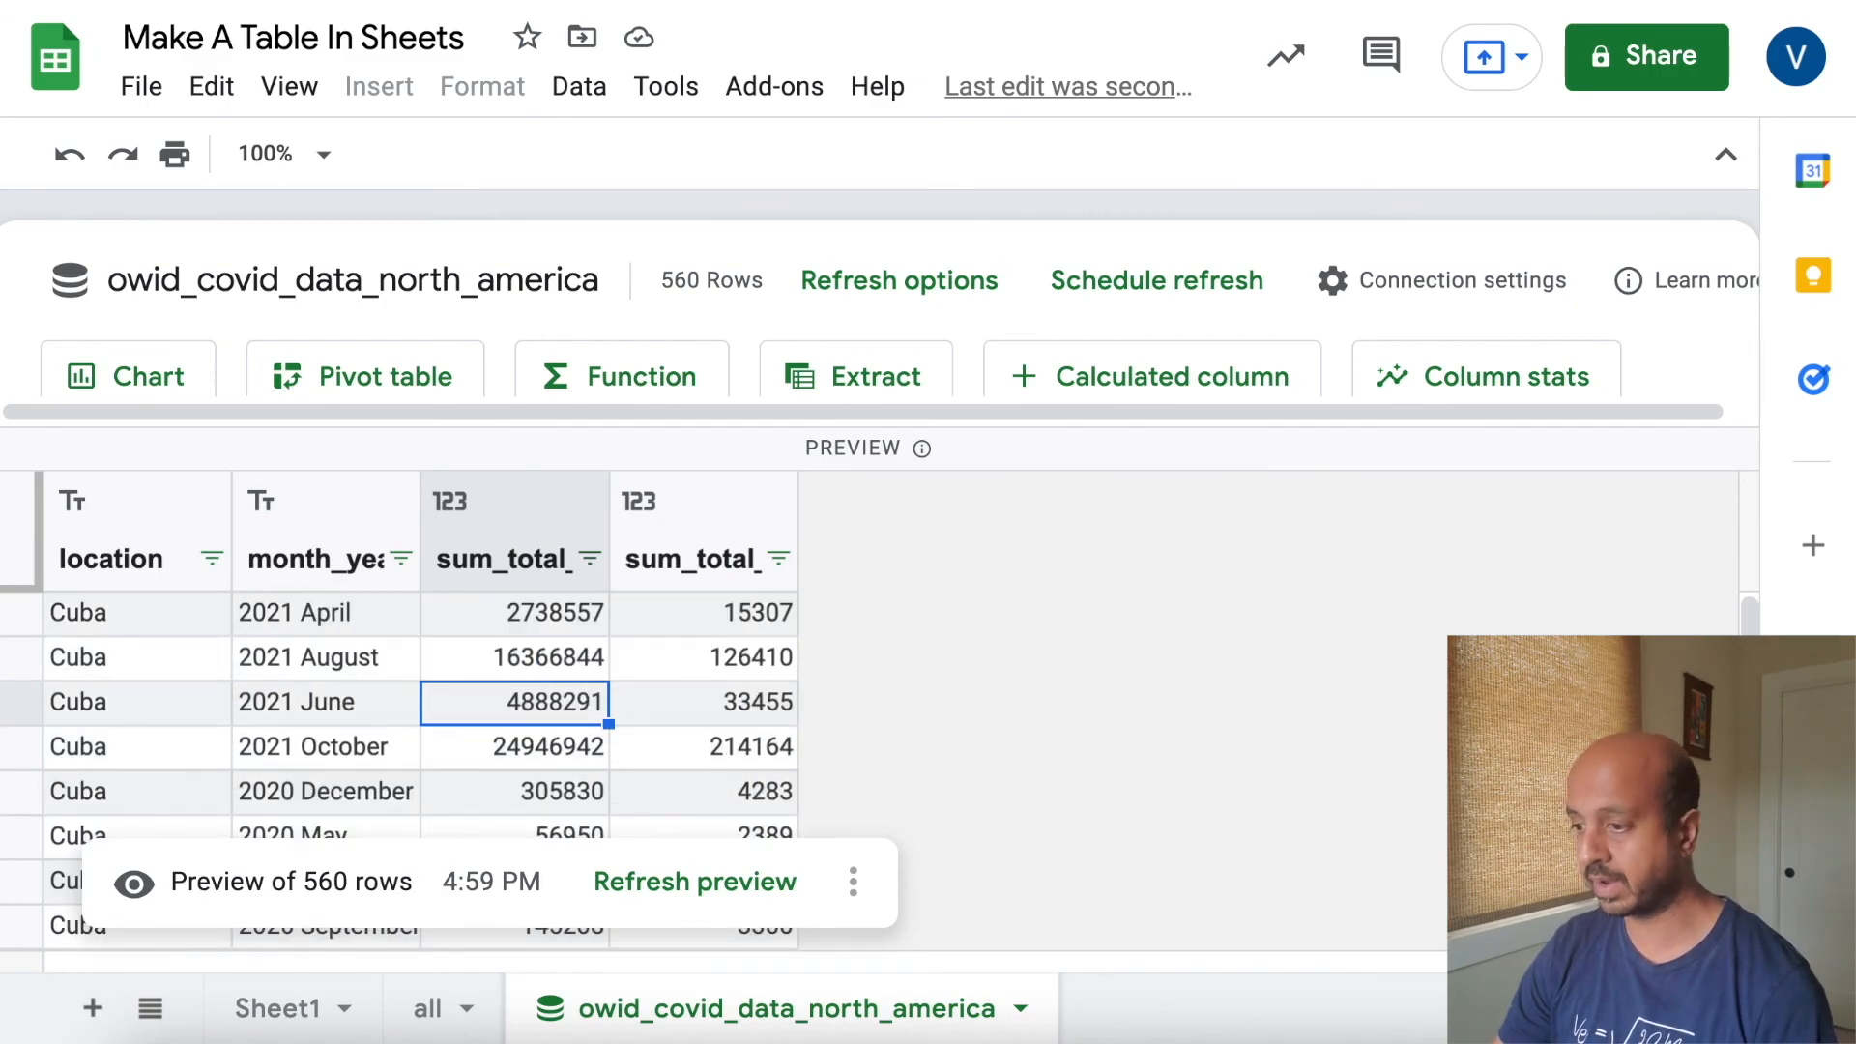